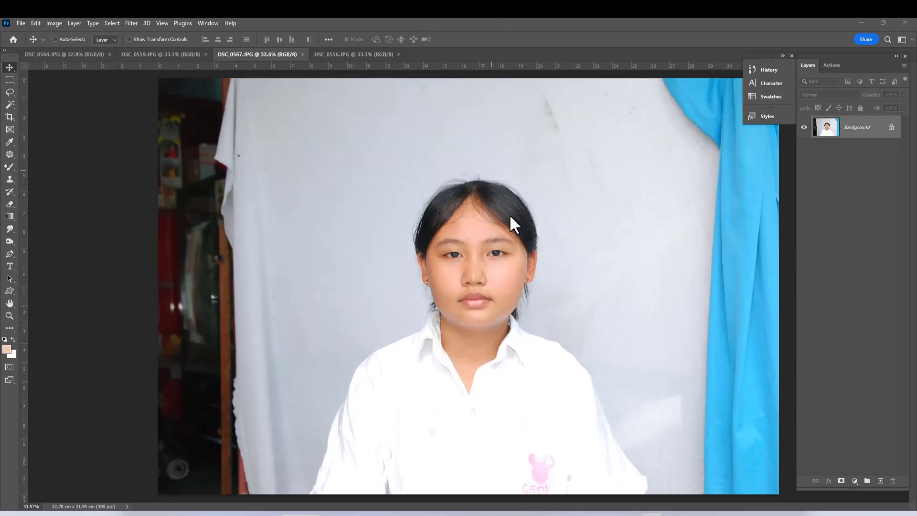
Crop the portrait with the 10 x 15 cm 300 ppi preset, framing the girl's head and shoulders
key("ctrl+0")
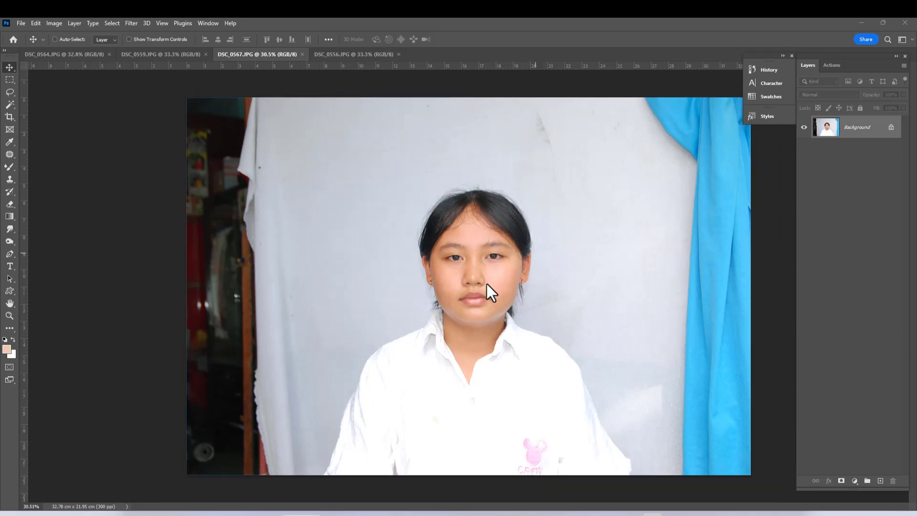
scroll(483, 267, "up", 2)
scroll(479, 262, "up", 2)
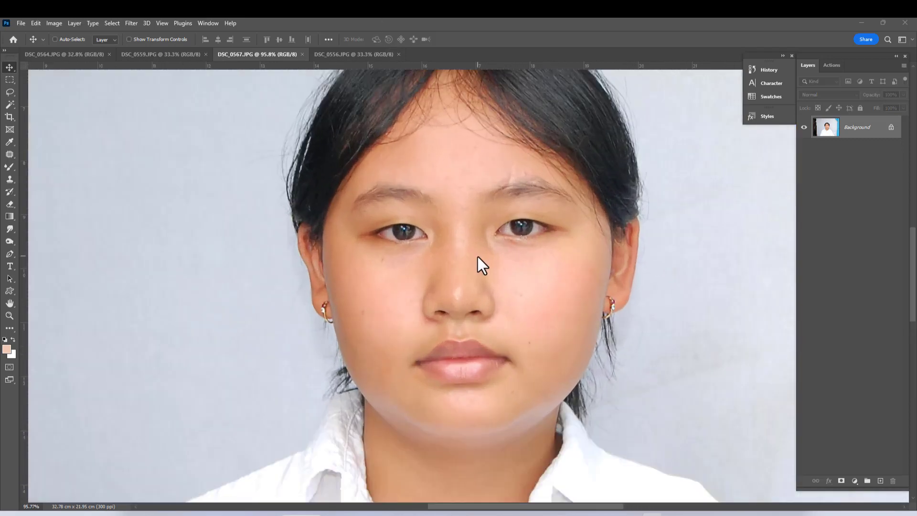
scroll(477, 263, "up", 2)
scroll(478, 263, "up", 1)
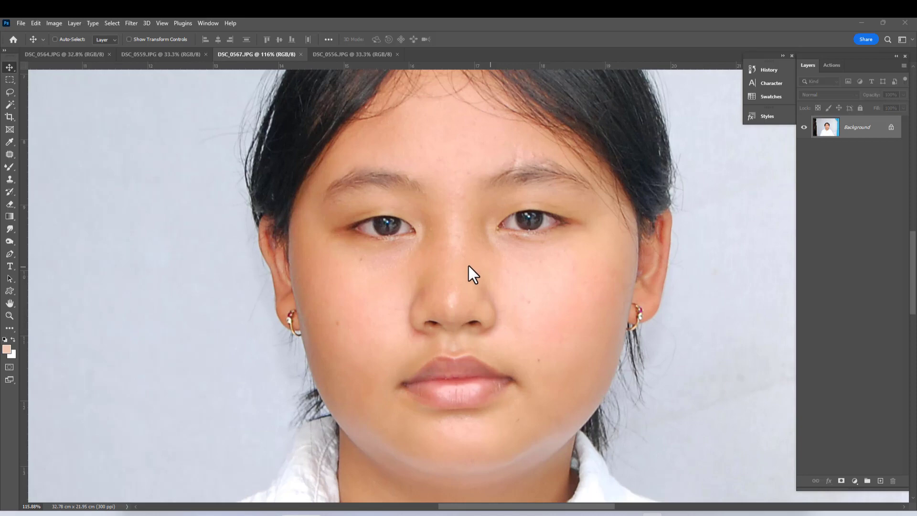
scroll(468, 270, "down", 2)
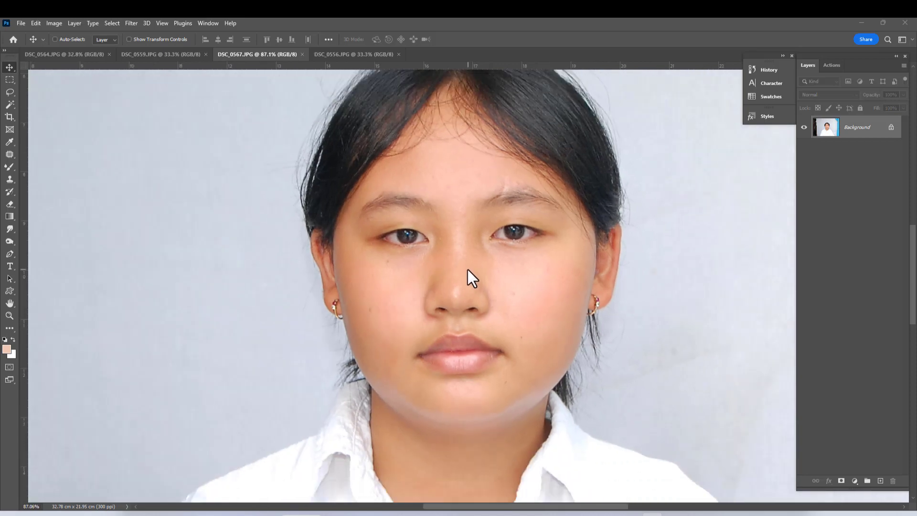
scroll(468, 270, "down", 2)
scroll(468, 270, "down", 1)
scroll(465, 267, "down", 1)
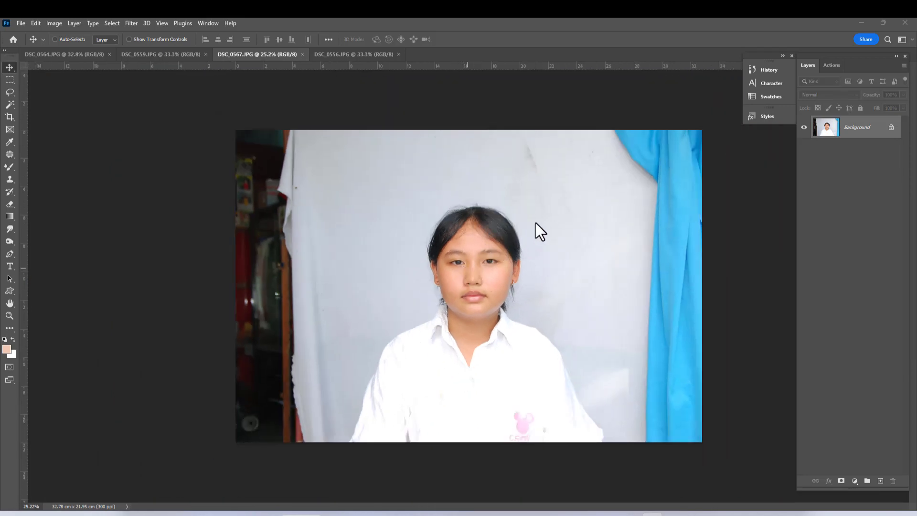
key("c")
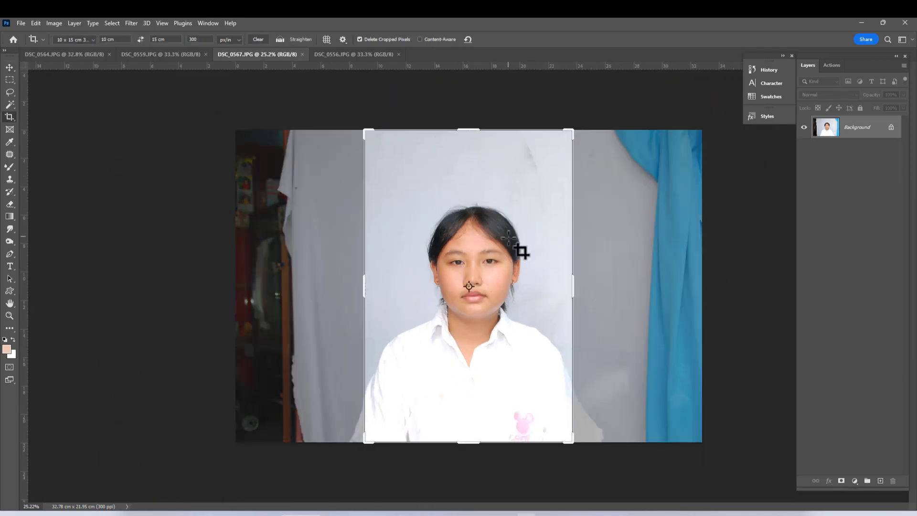
right_click(516, 215)
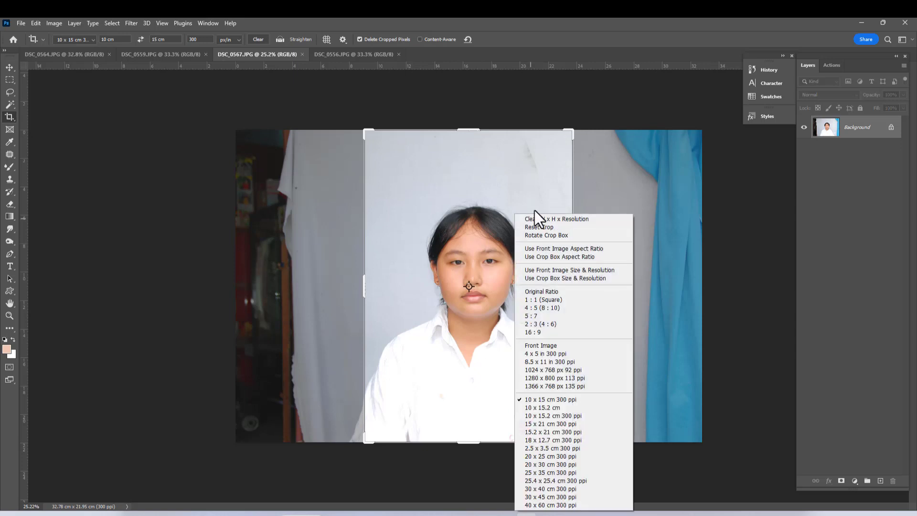
left_click(550, 400)
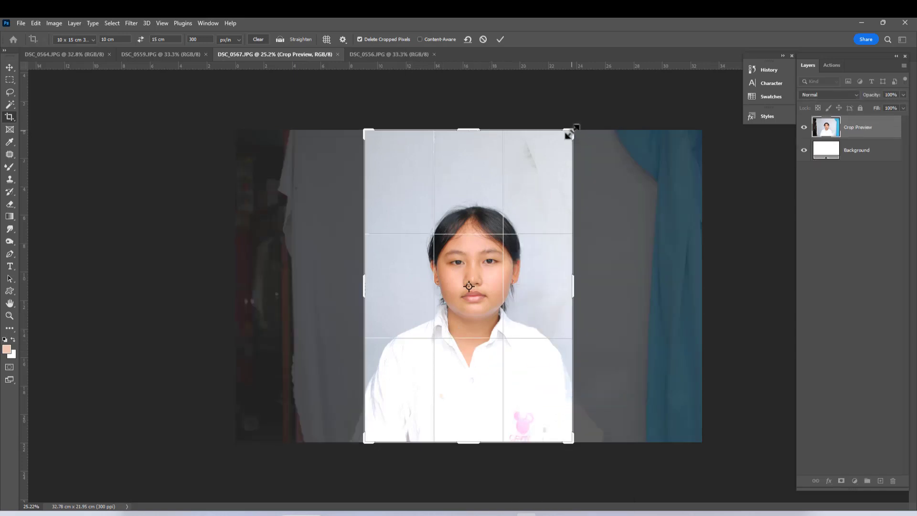
left_click_drag(568, 135, 563, 159)
left_click_drag(518, 244, 516, 234)
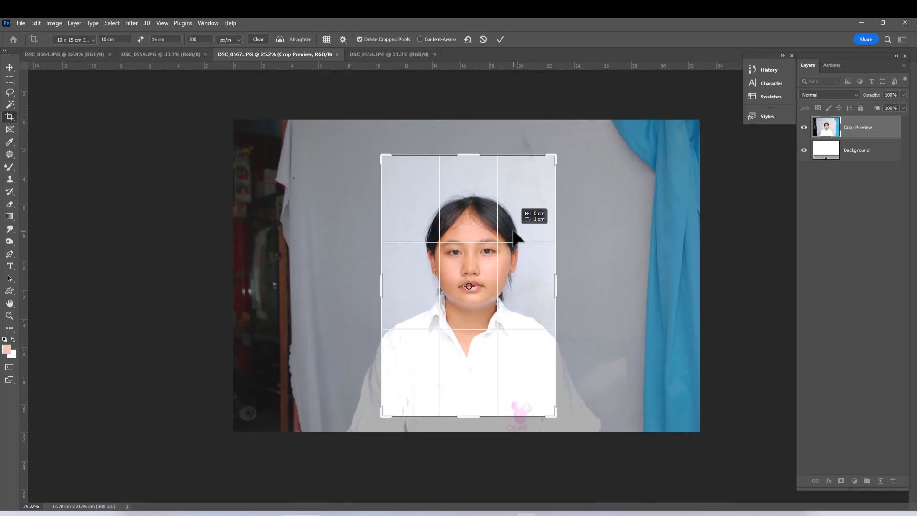
key("Return")
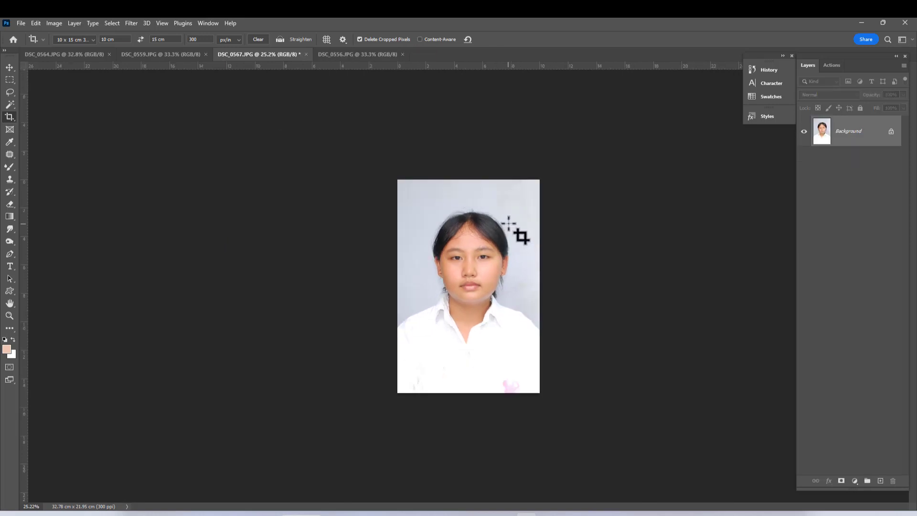
scroll(476, 266, "up", 5)
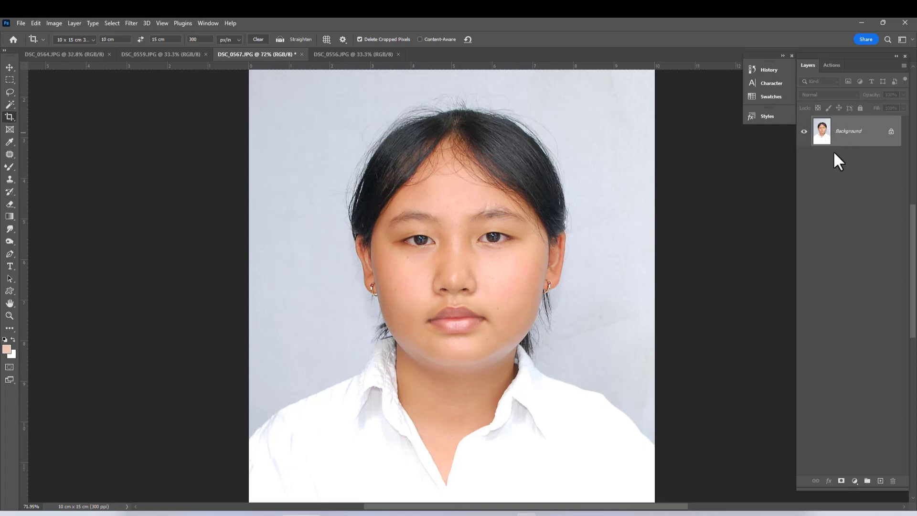
scroll(447, 265, "down", 2)
scroll(468, 251, "down", 1)
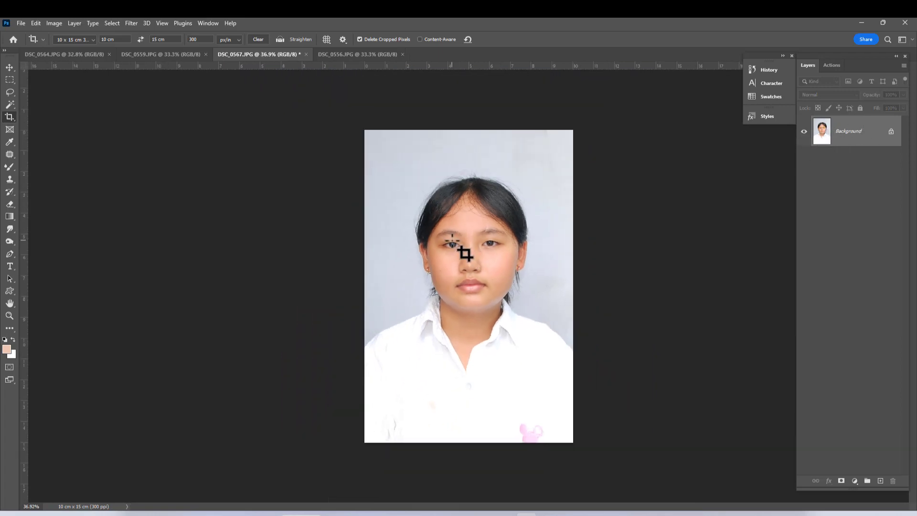
scroll(467, 246, "up", 2)
scroll(468, 257, "up", 1)
scroll(471, 246, "up", 1)
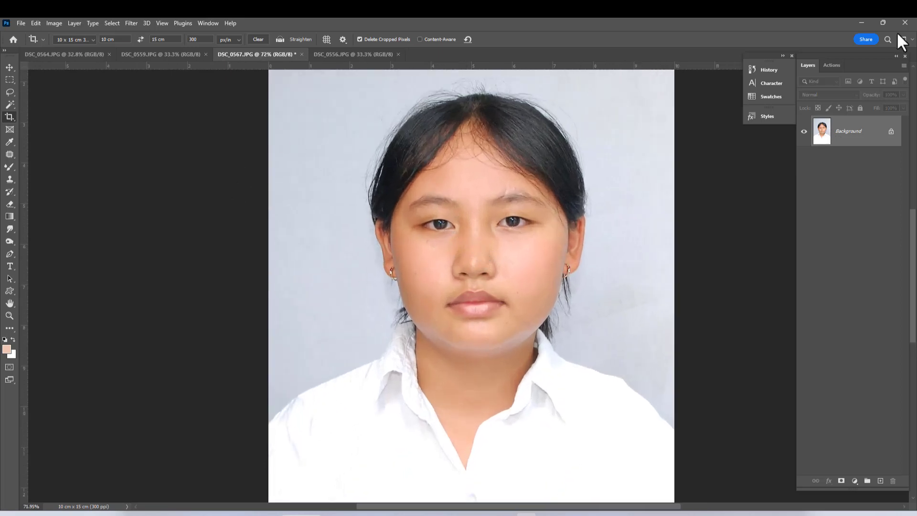
Run the TIEN DESIGN DEP action on the cropped portrait to brighten and colour-correct it
left_click(831, 66)
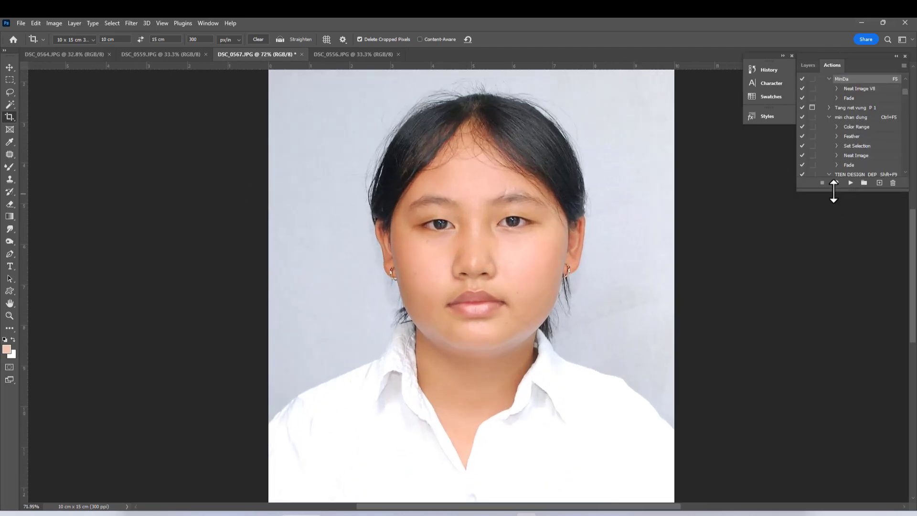
left_click_drag(833, 191, 838, 317)
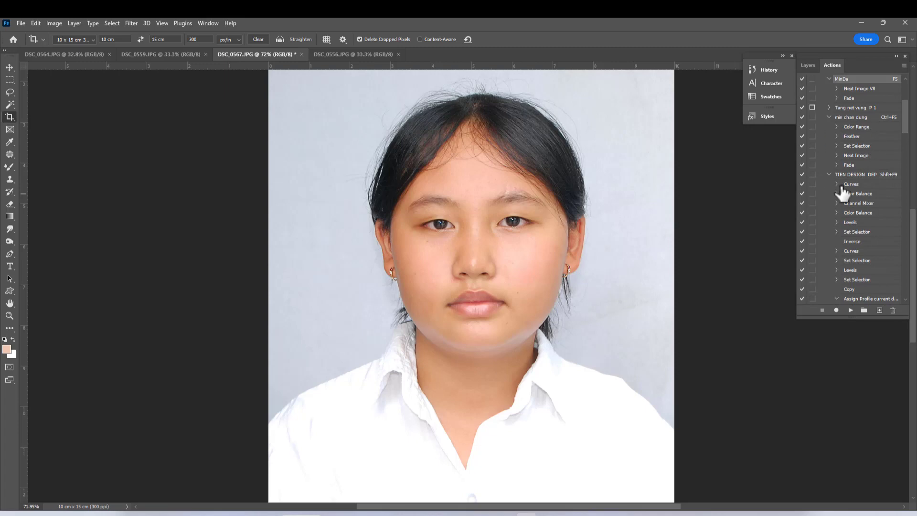
left_click(855, 175)
left_click(851, 310)
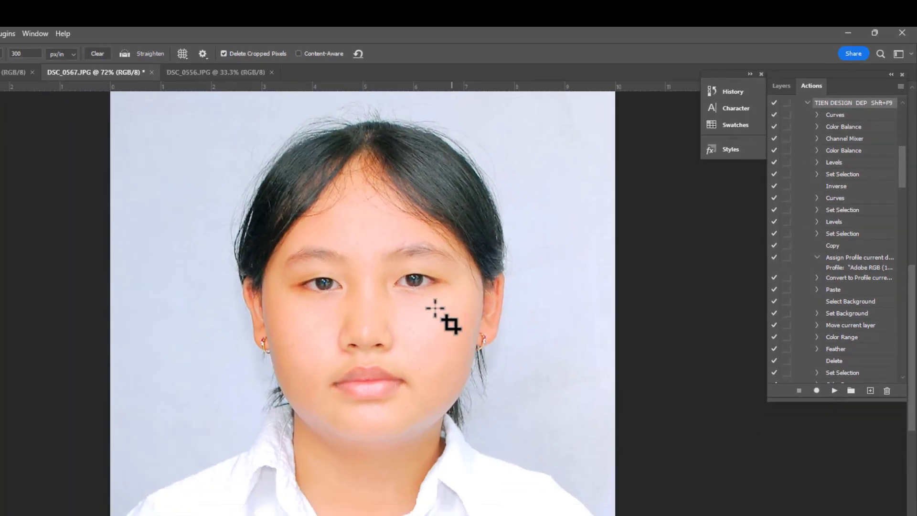
scroll(481, 201, "up", 1)
scroll(477, 200, "up", 3)
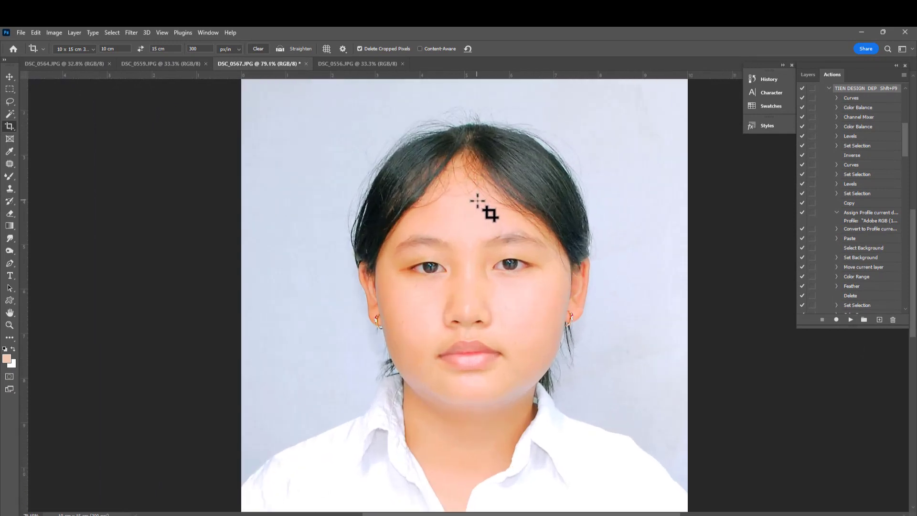
scroll(470, 176, "down", 1)
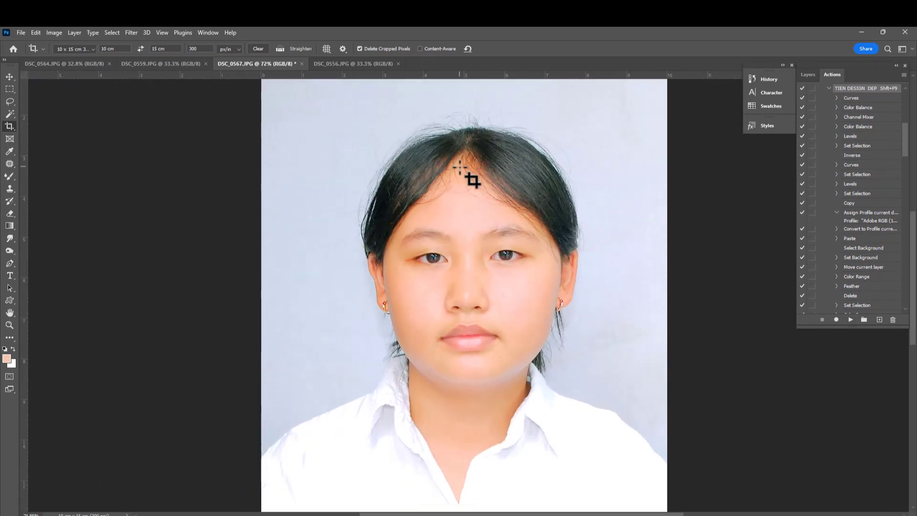
scroll(489, 202, "down", 2)
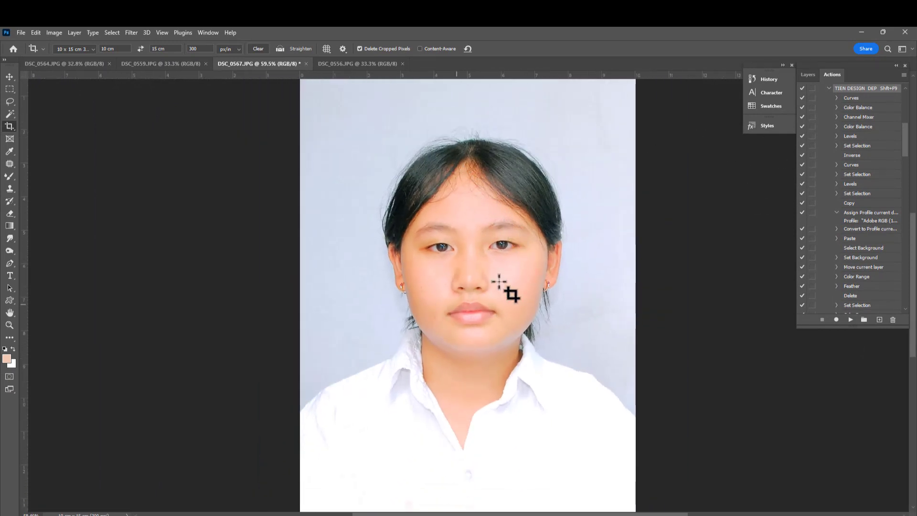
scroll(473, 268, "up", 1)
scroll(481, 267, "up", 3)
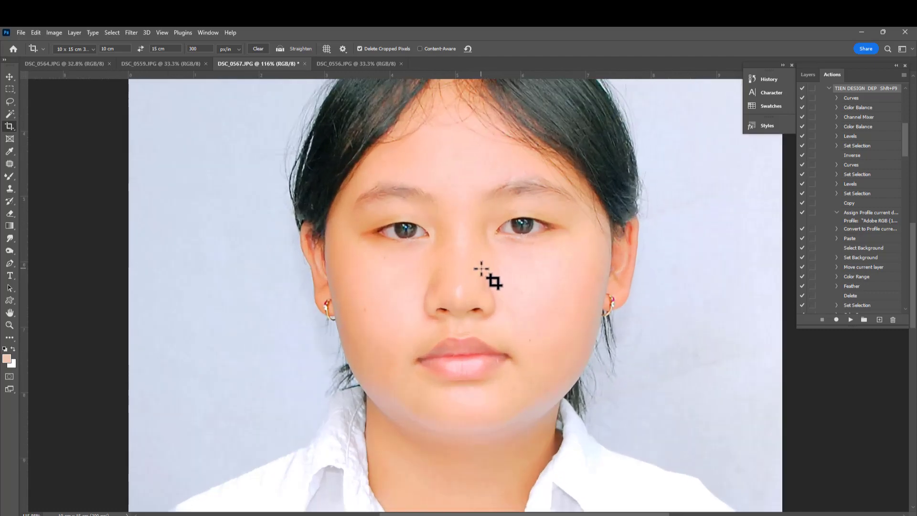
scroll(481, 269, "down", 2)
scroll(481, 269, "down", 2)
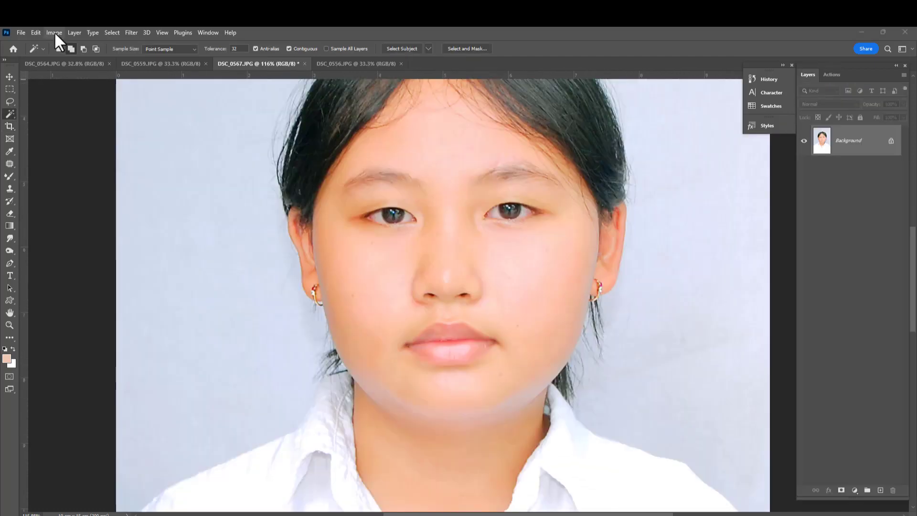
Apply Hue/Saturation with Master saturation set to -15
left_click(54, 33)
mouse_move(69, 58)
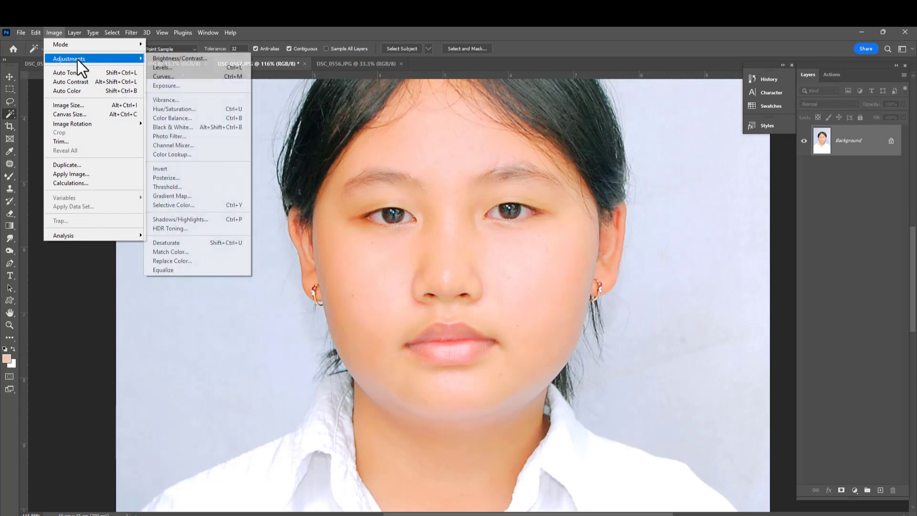
left_click(229, 110)
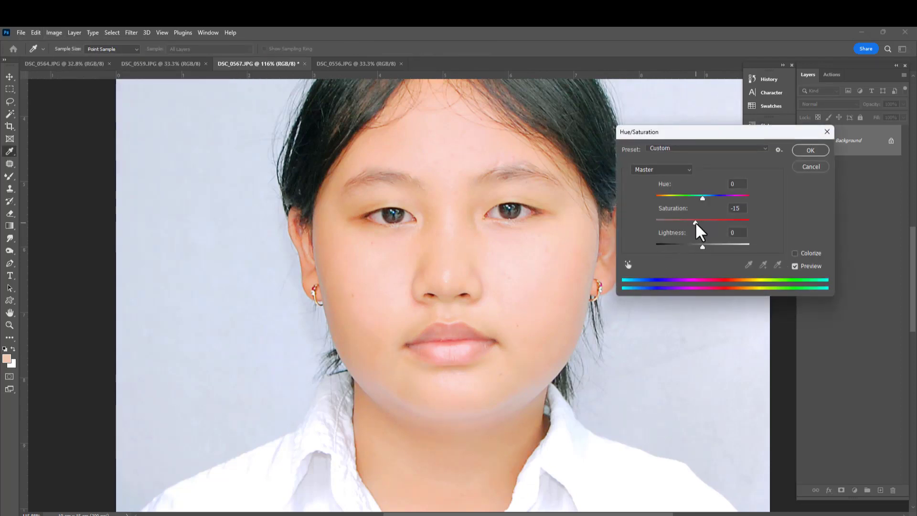
key("Return")
key("w")
scroll(497, 301, "up", 2)
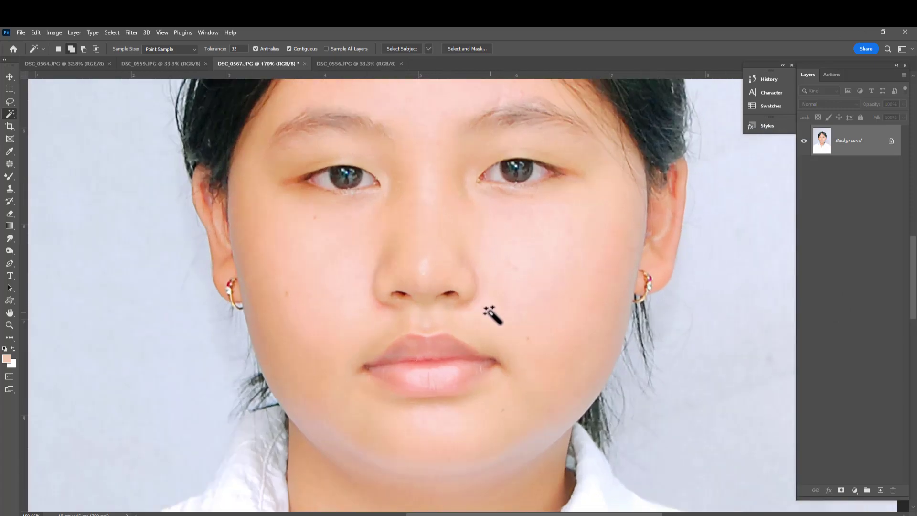
scroll(270, 170, "down", 2)
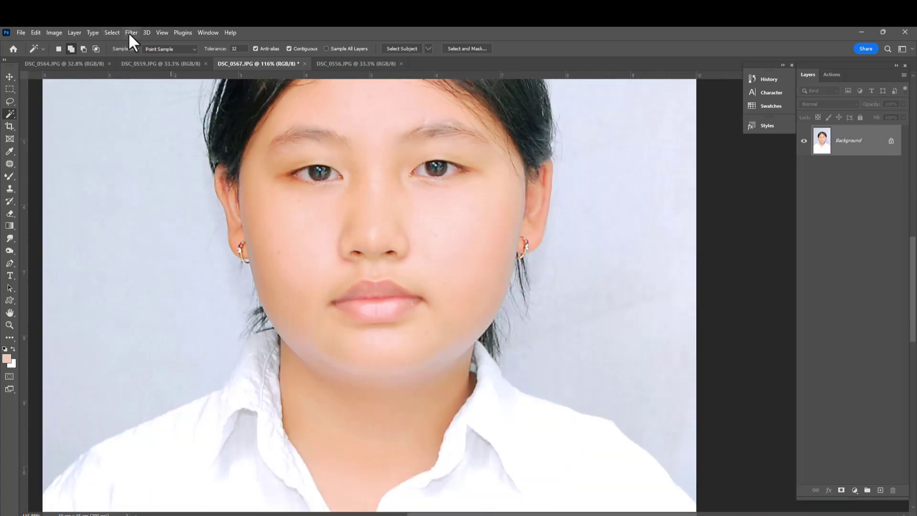
Apply SkinFiner smoothing (Amount 80, Fine -25, Medium +50) after checking it at 1:1 and Fit
left_click(130, 33)
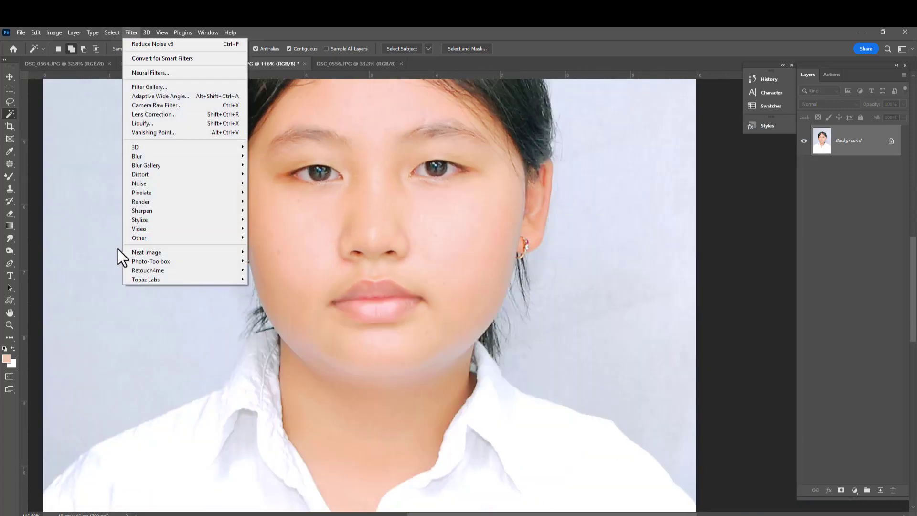
left_click(117, 268)
left_click(131, 33)
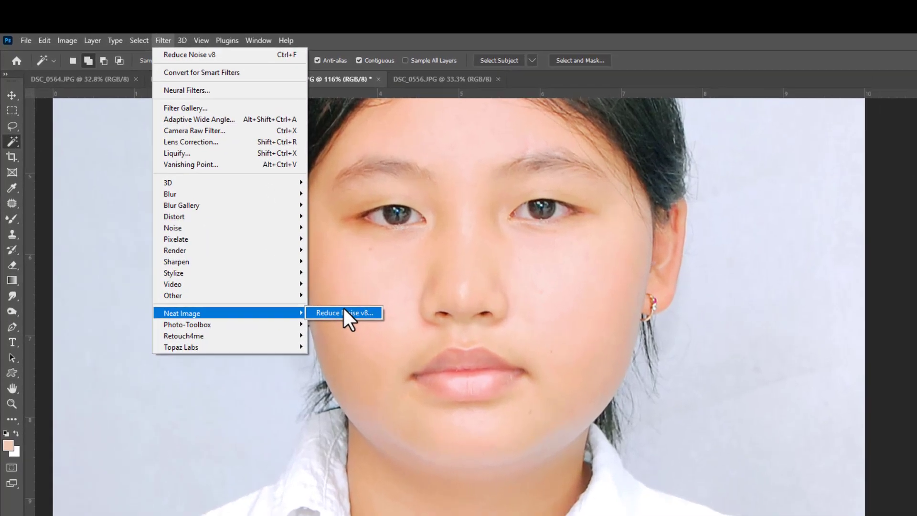
mouse_move(150, 261)
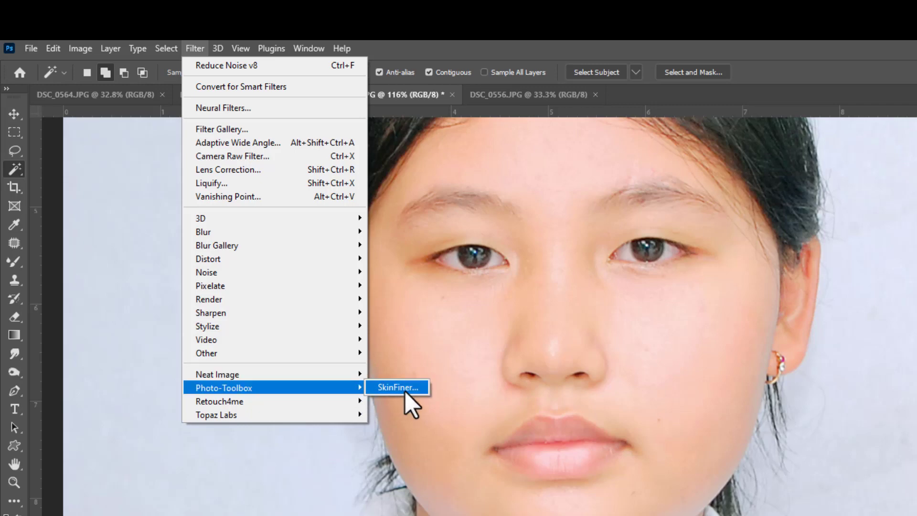
left_click(405, 391)
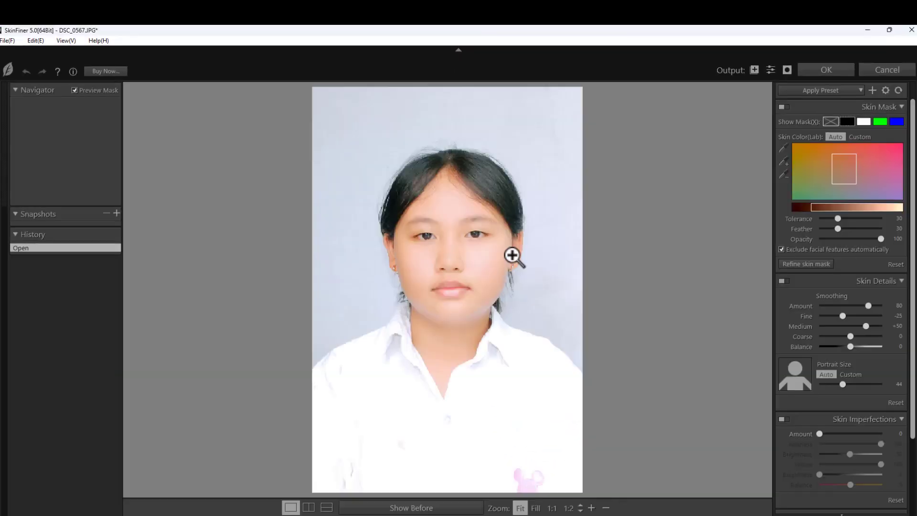
left_click(459, 260)
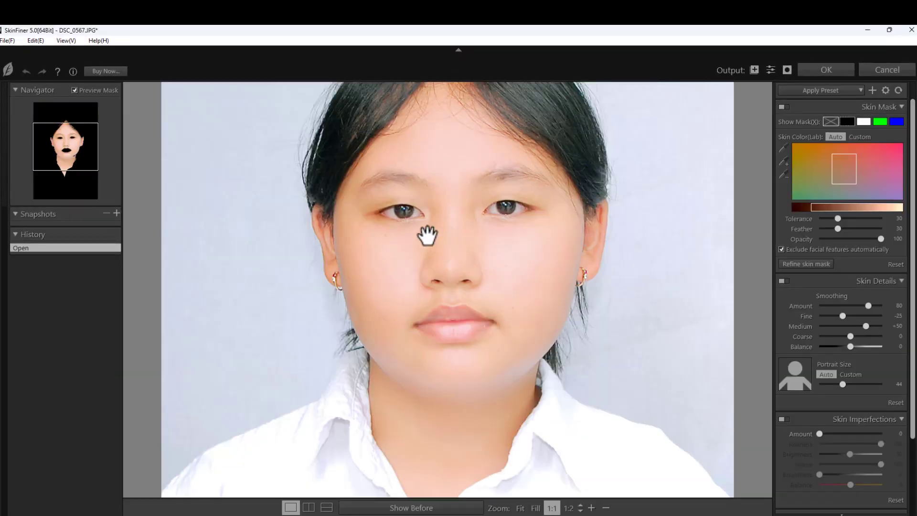
left_click(490, 301)
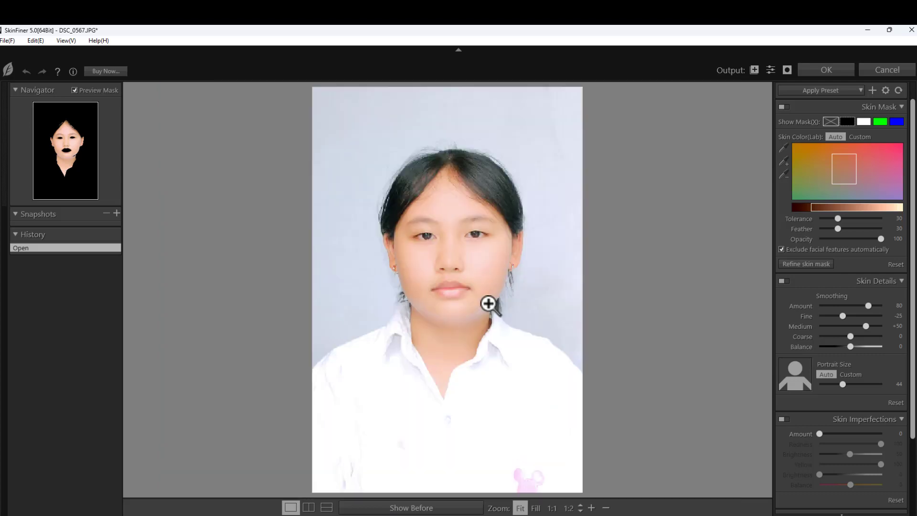
left_click(473, 285)
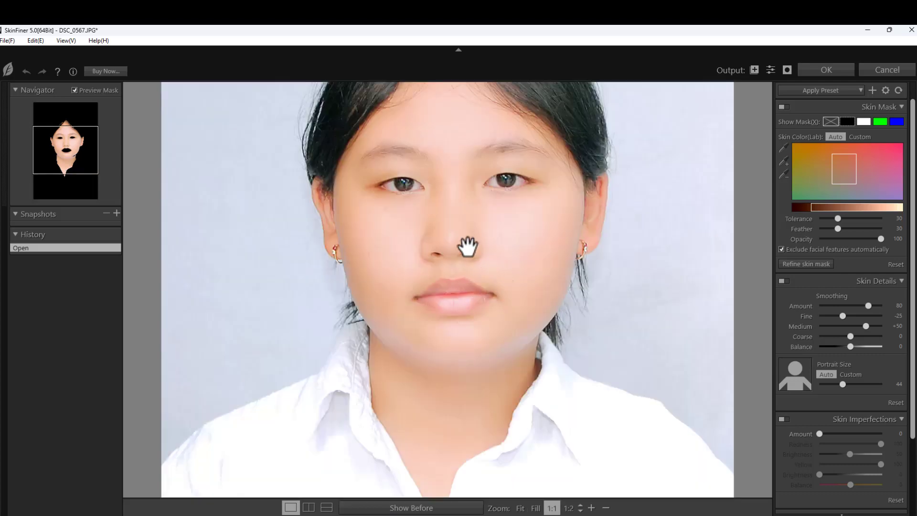
left_click(834, 71)
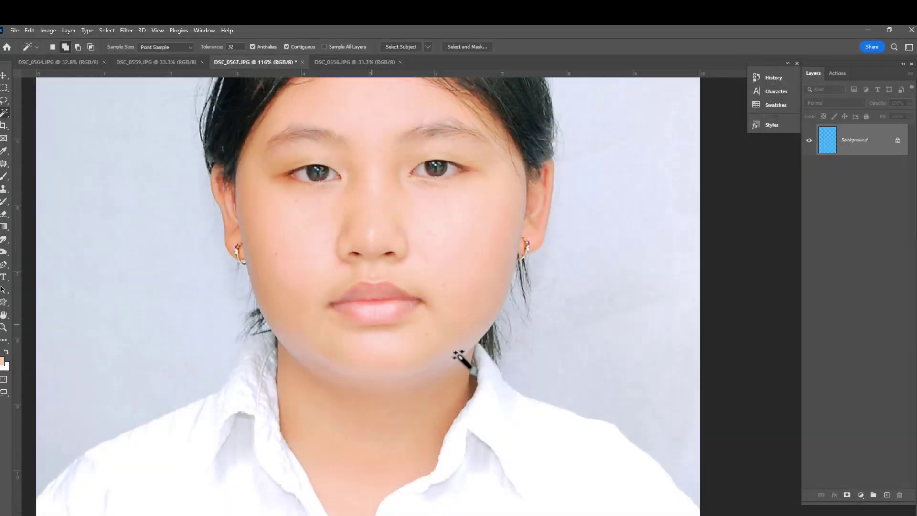
Select the girl with Select > Subject and set Select and Mask output to New Layer
scroll(365, 219, "down", 2)
scroll(366, 221, "down", 2)
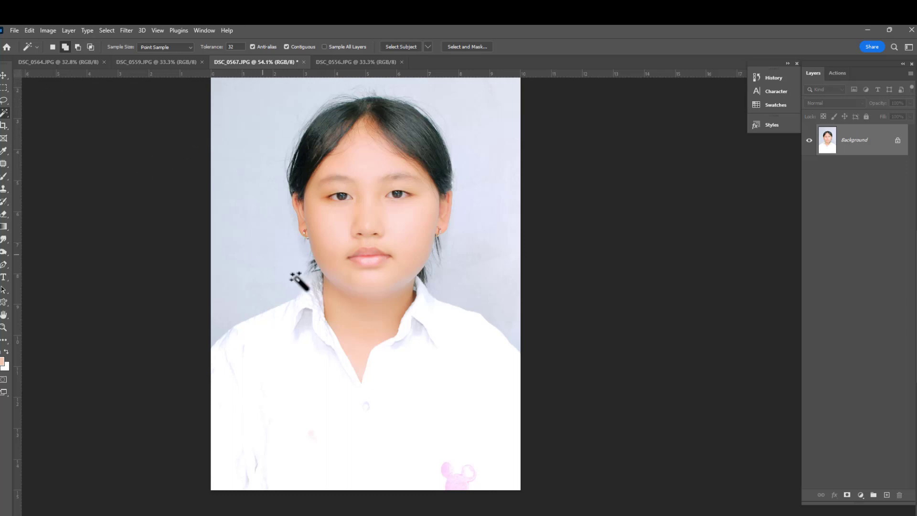
scroll(291, 124, "up", 2)
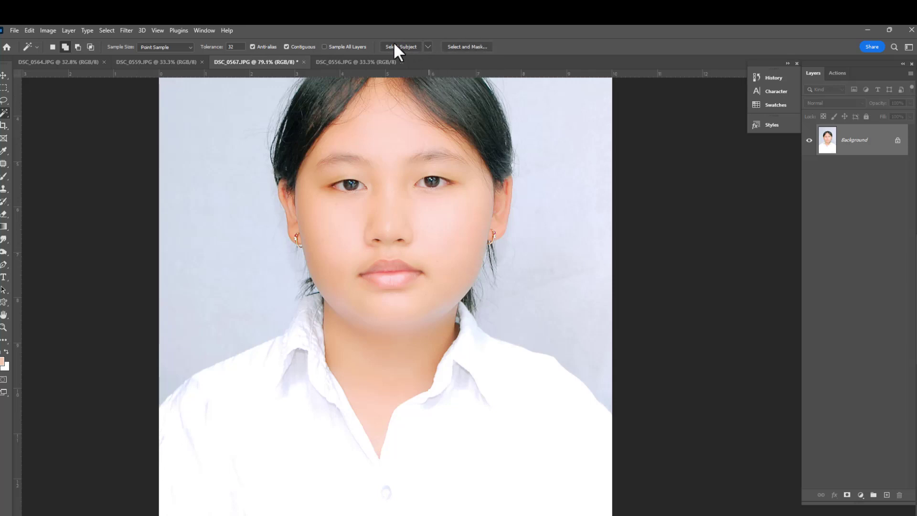
left_click(106, 30)
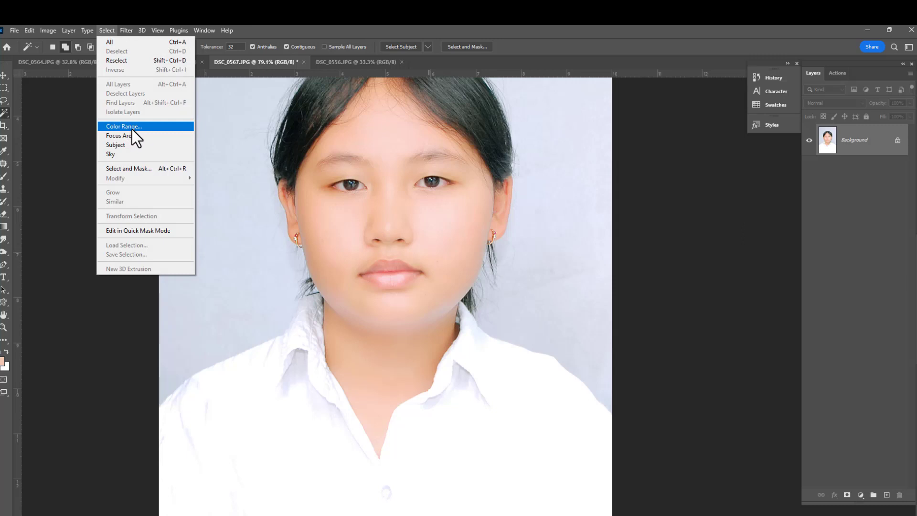
left_click(125, 146)
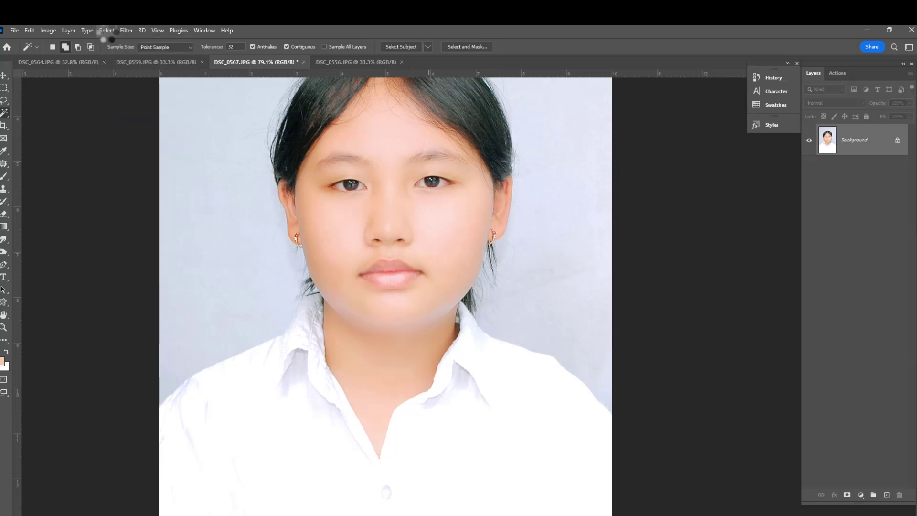
left_click(107, 30)
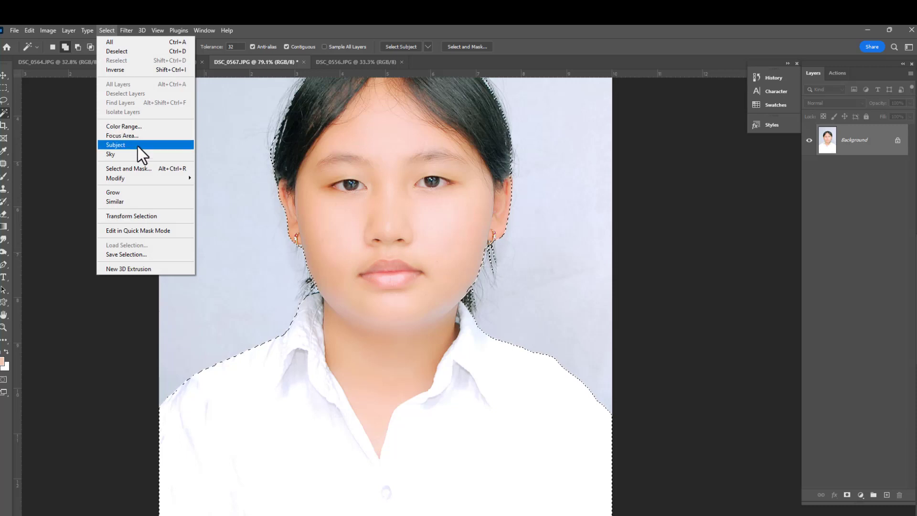
left_click(138, 168)
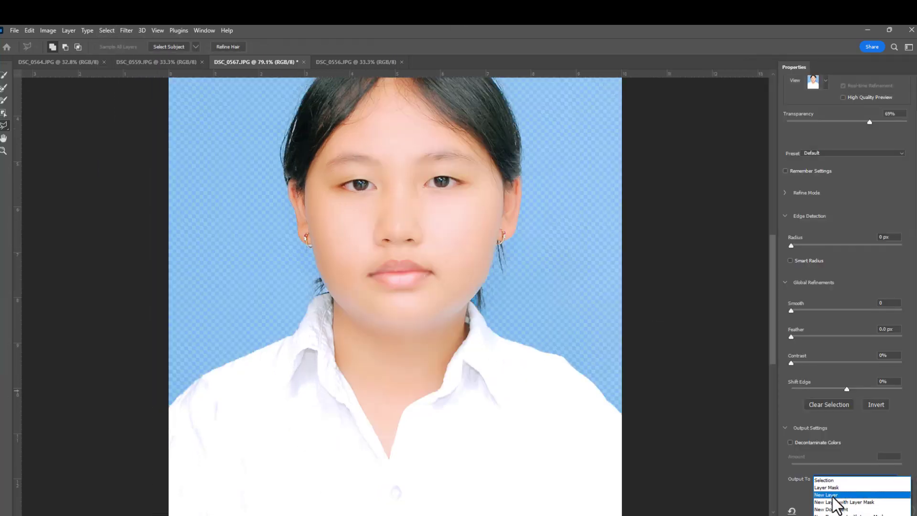
left_click(836, 498)
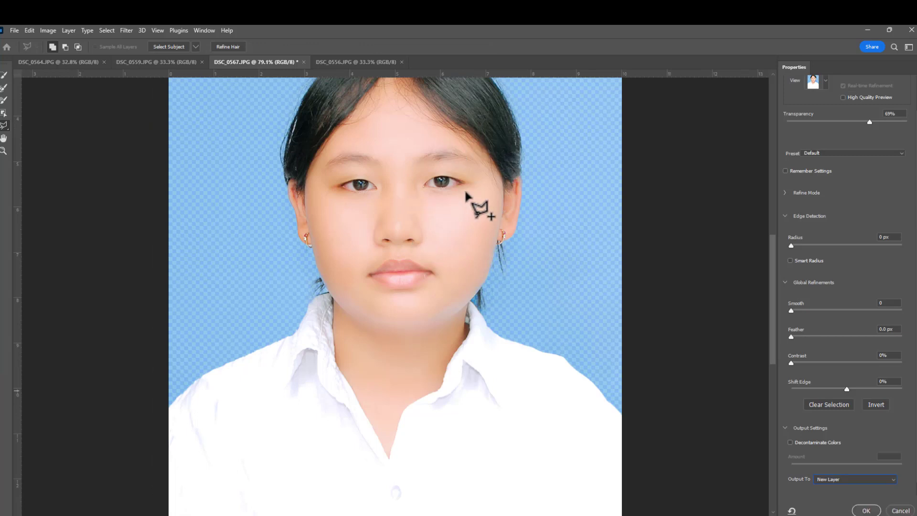
Brush the hair edges with the Refine Edge Brush and output the cutout to a Background copy layer
left_click_drag(442, 205, 445, 317)
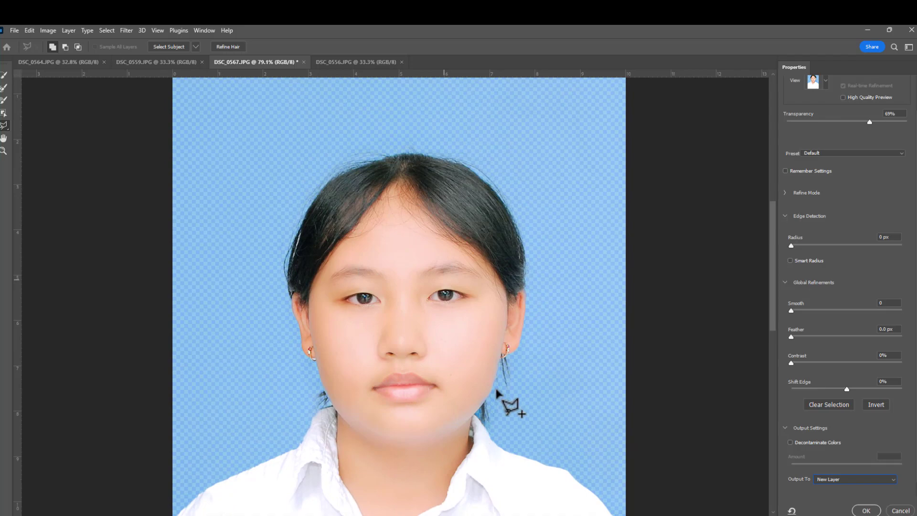
key("ctrl+plus")
key("ctrl+plus")
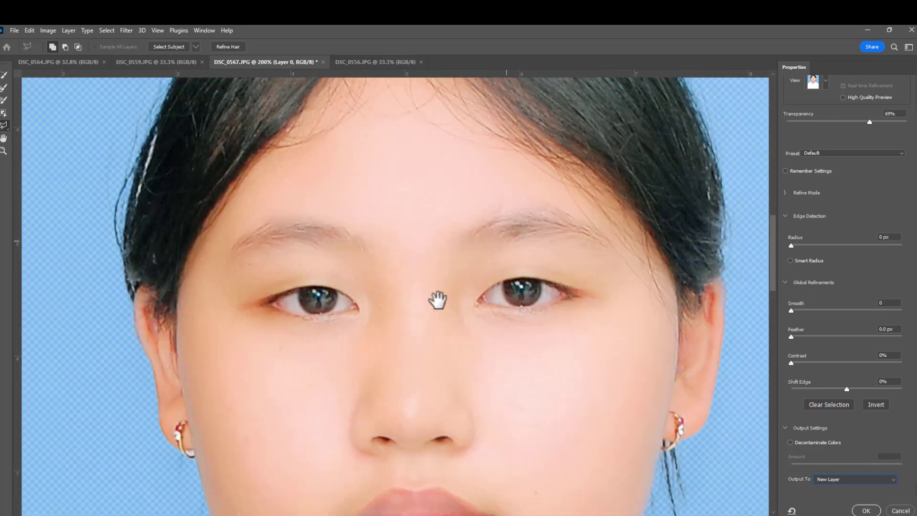
left_click_drag(463, 380, 498, 416)
left_click_drag(451, 107, 452, 228)
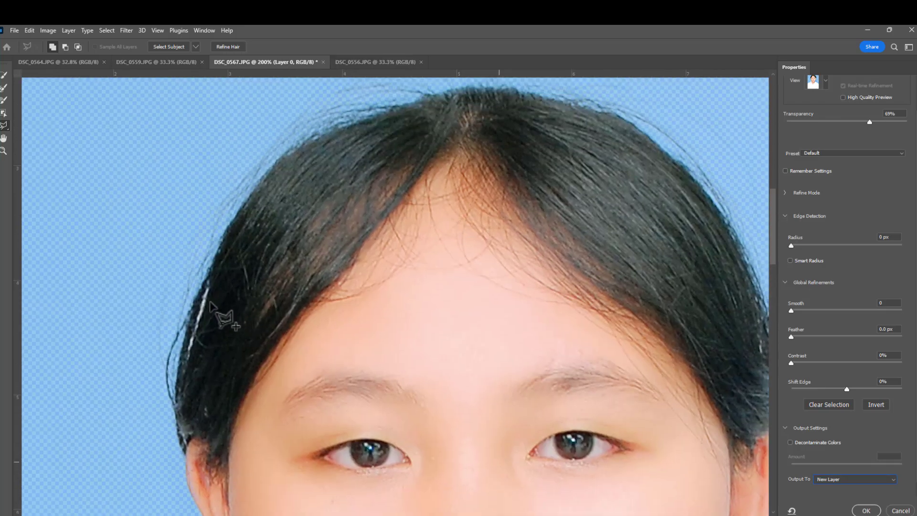
left_click_drag(225, 317, 370, 184)
scroll(448, 119, "down", 1)
scroll(337, 226, "down", 5)
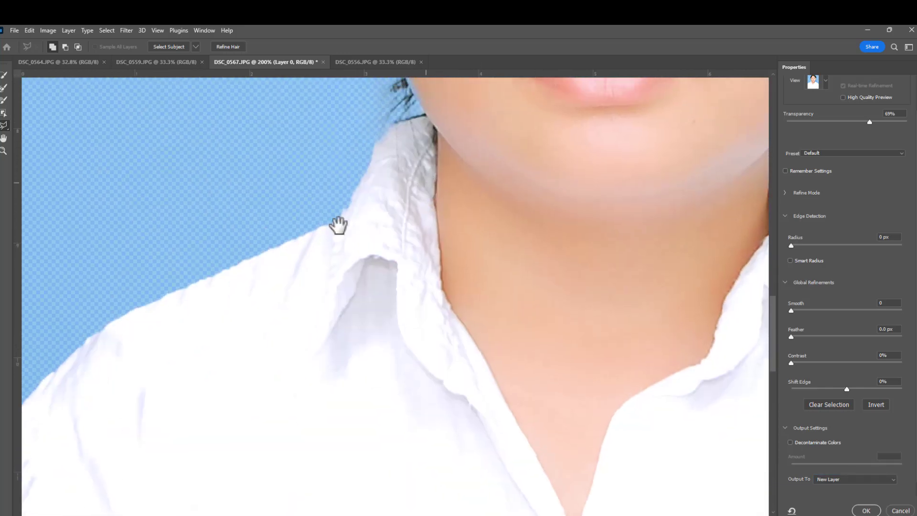
scroll(352, 250, "right", 5)
scroll(382, 314, "up", 4)
scroll(467, 328, "up", 2)
scroll(471, 215, "up", 1)
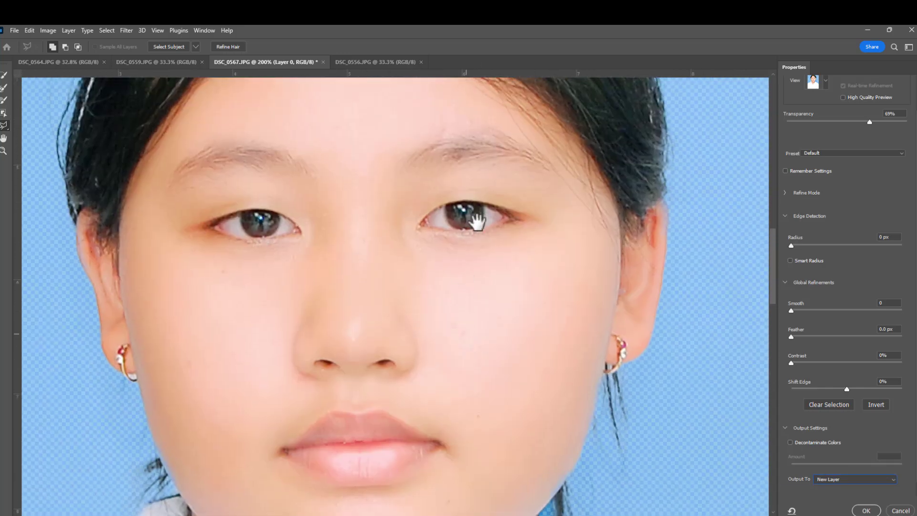
scroll(453, 249, "up", 3)
scroll(290, 285, "up", 2)
scroll(291, 286, "left", 2)
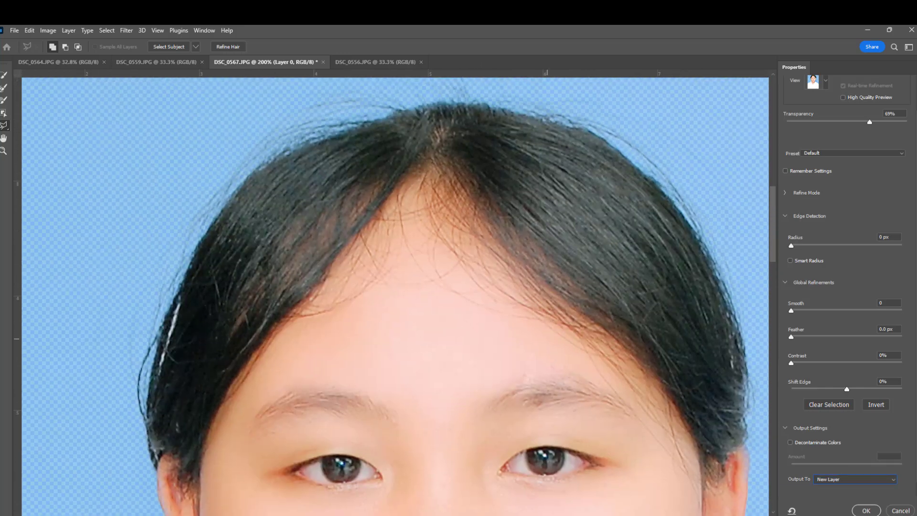
left_click(4, 89)
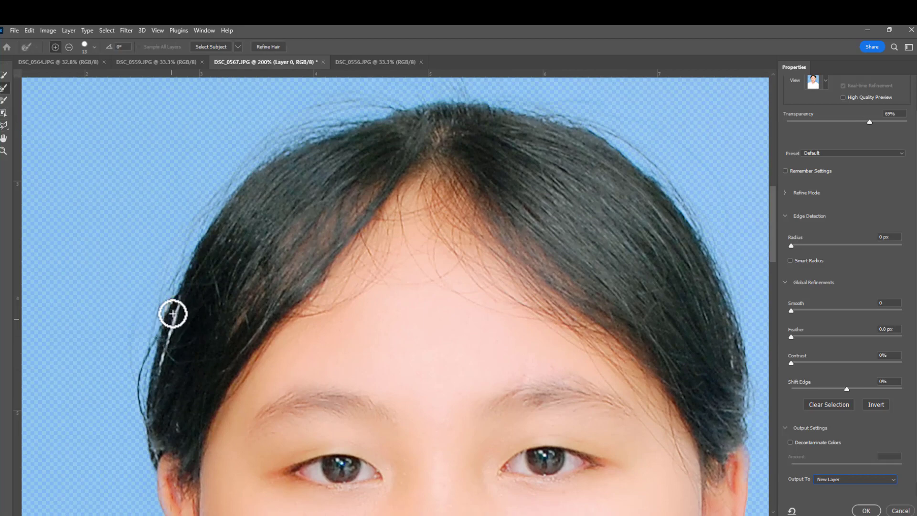
left_click_drag(173, 314, 157, 381)
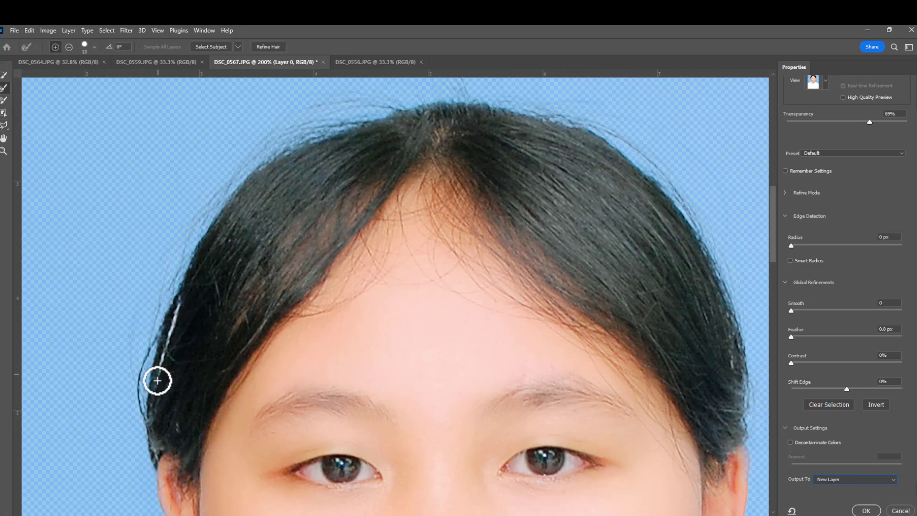
mouse_move(583, 236)
left_mouse_down()
mouse_move(624, 168)
mouse_move(569, 197)
left_mouse_up()
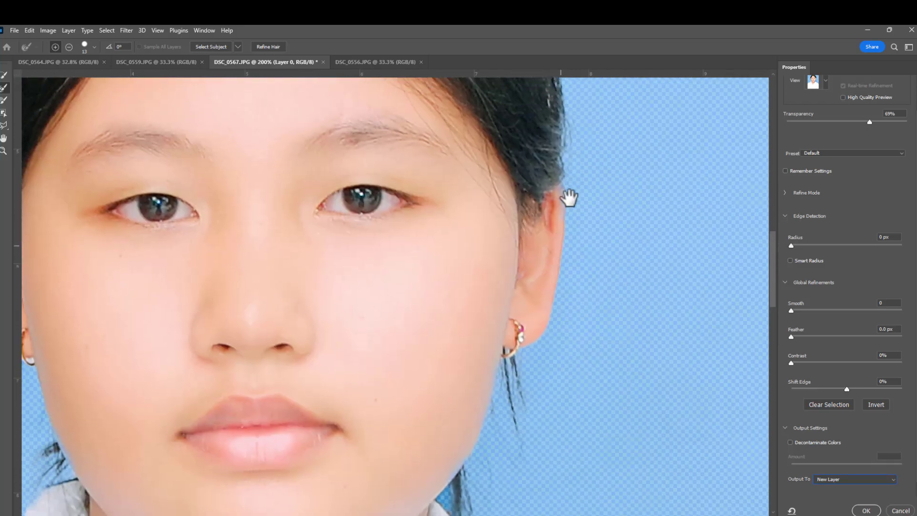
left_click(866, 510)
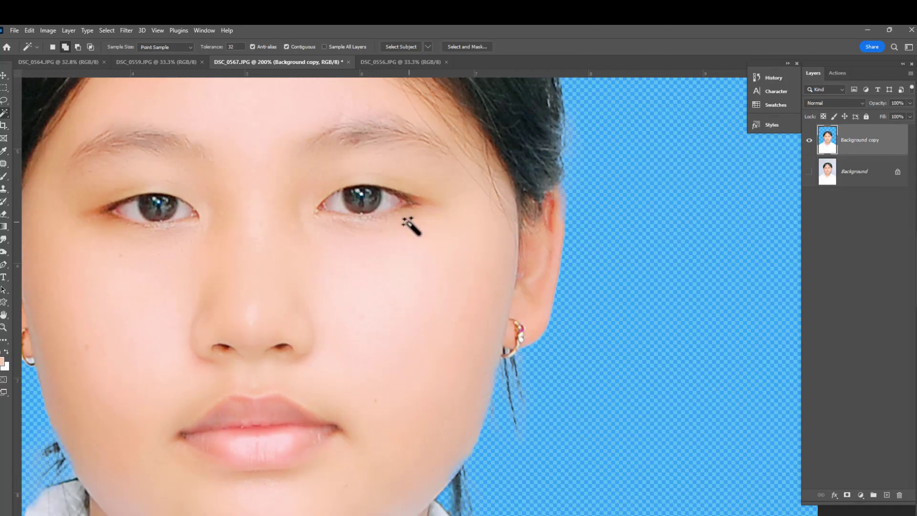
Set the colour to white and choose the Paint Bucket tool
key("ctrl+0")
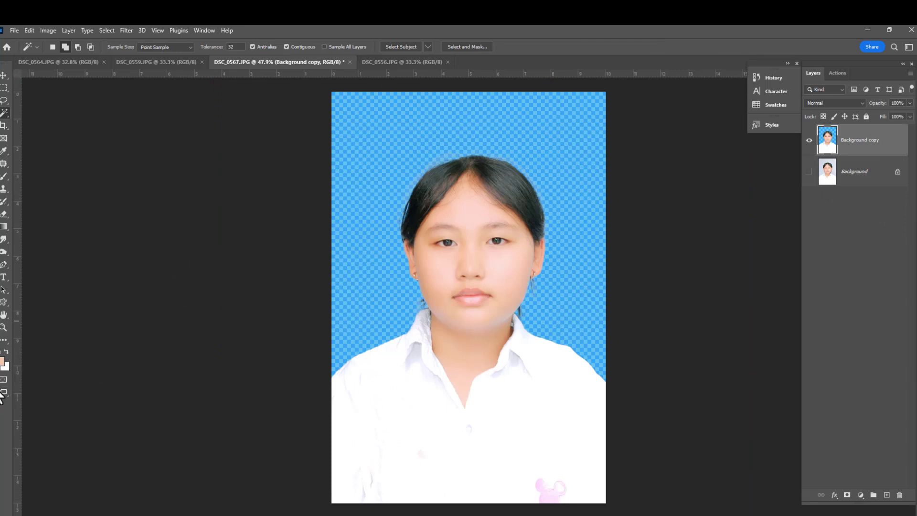
left_click(7, 367)
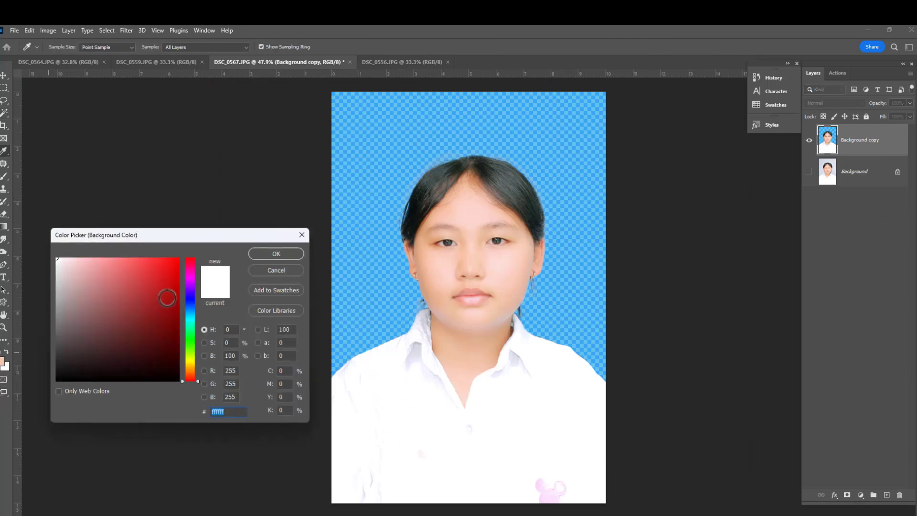
left_click(270, 254)
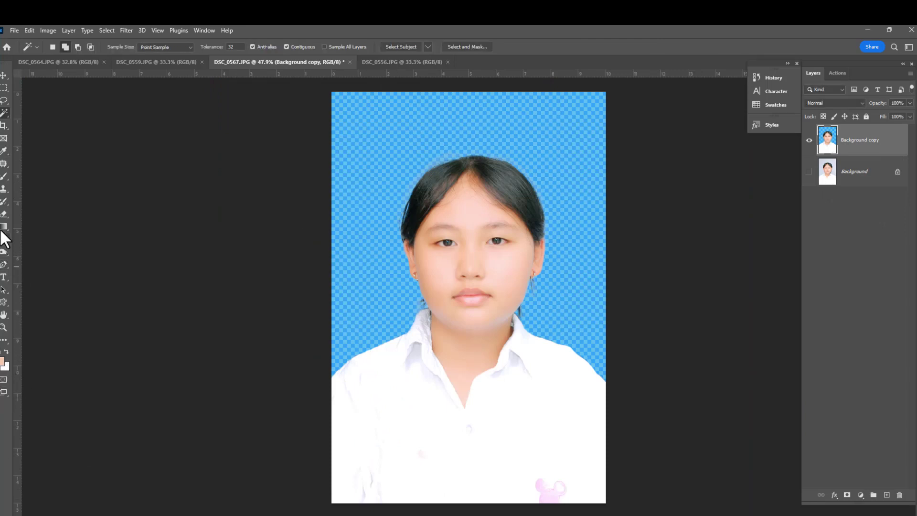
right_click(3, 229)
left_click(47, 236)
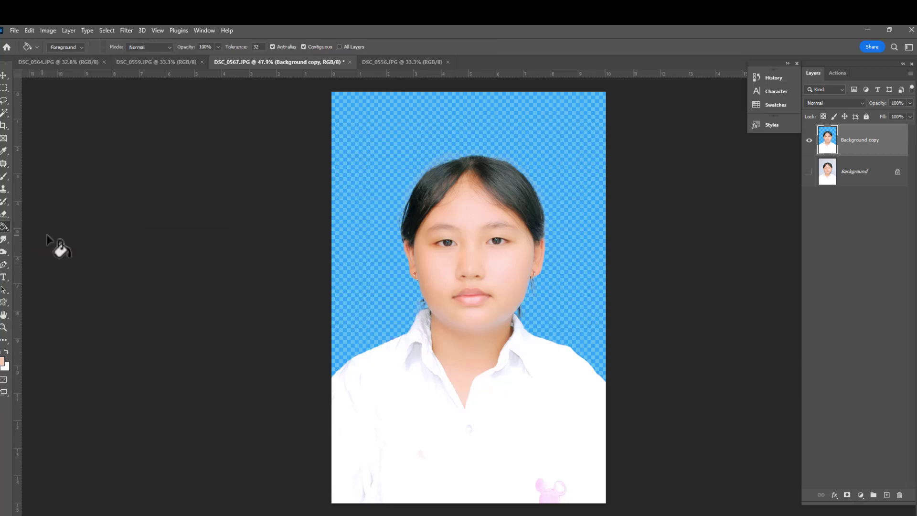
Add Layer 1 above the Background layer and fill it with white
left_click(868, 174)
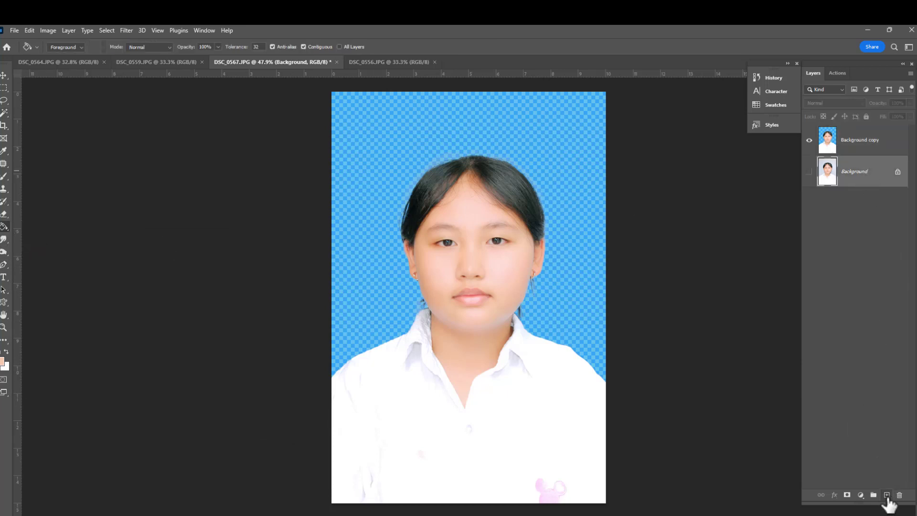
left_click(887, 495)
left_click(365, 233)
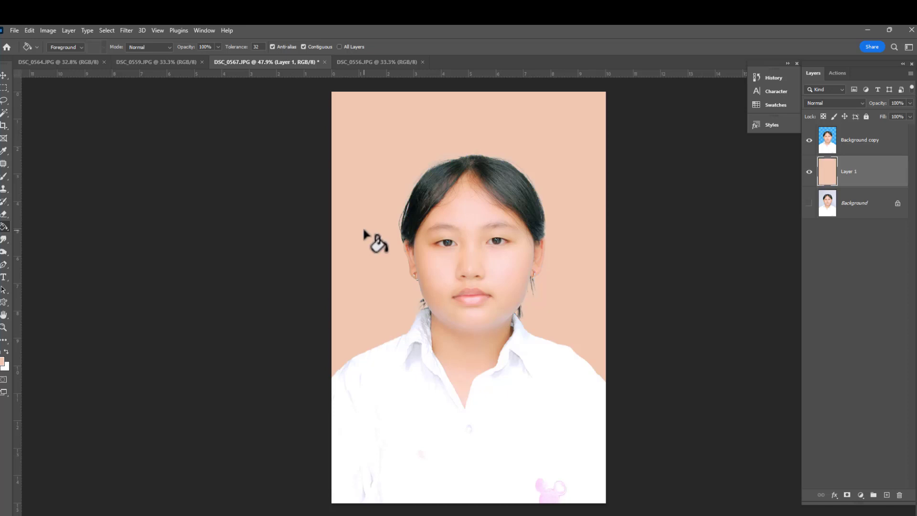
left_click(1, 363)
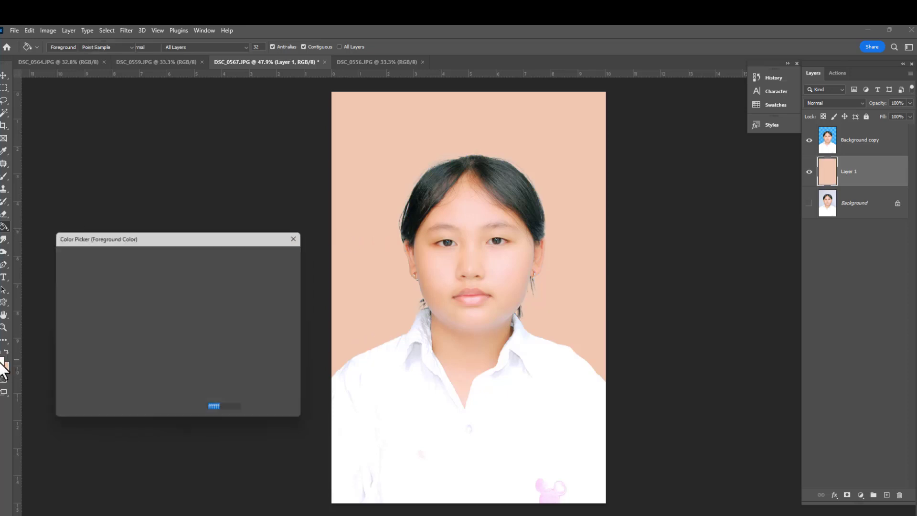
left_click(276, 253)
left_click(403, 160)
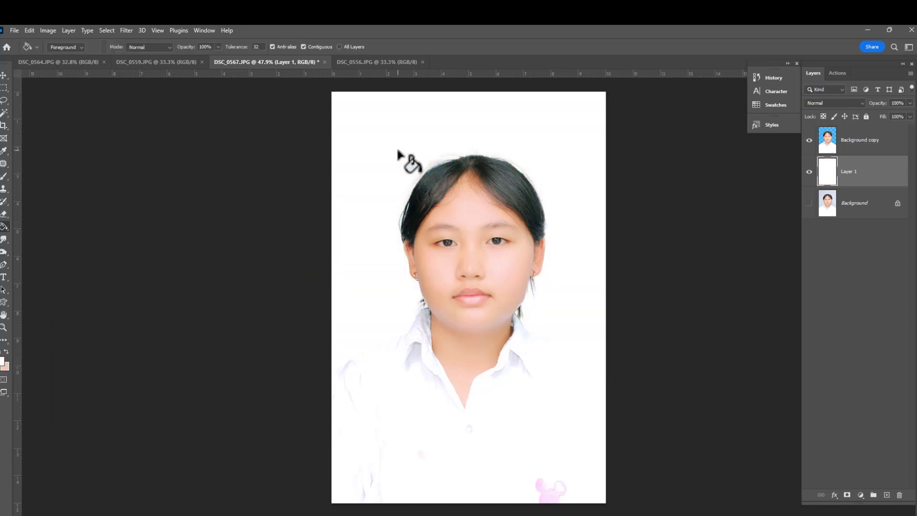
scroll(569, 172, "up", 1)
scroll(554, 156, "up", 2)
Save the document as DSC_0567.psd
scroll(557, 227, "up", 1)
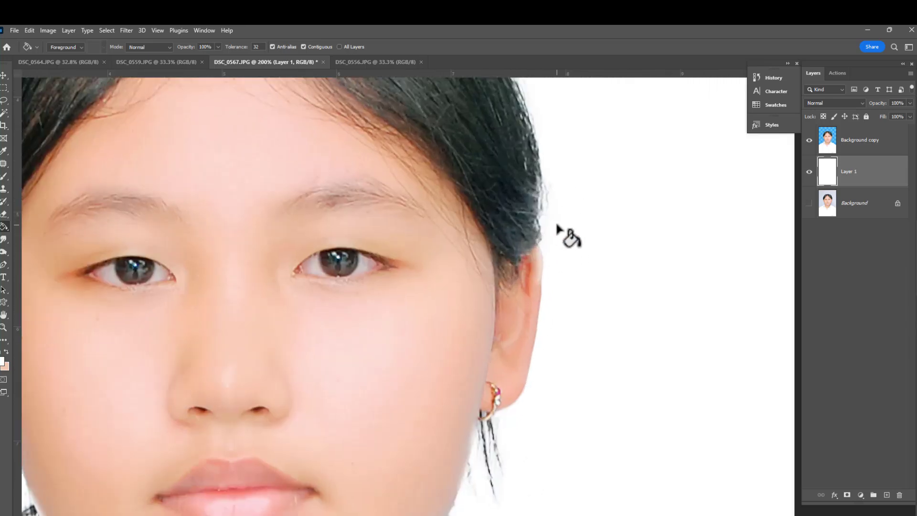
key("ctrl+s")
key("Return")
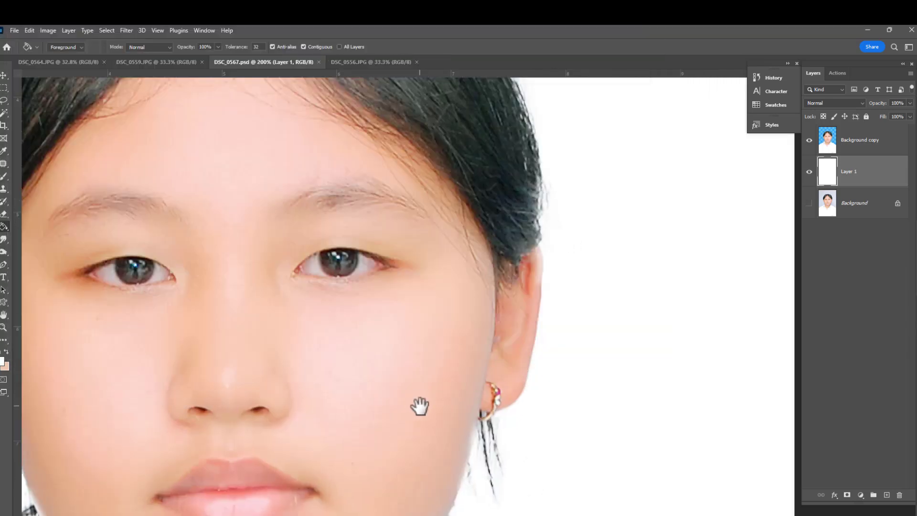
Outline the missing left jaw and cheek area with the Polygonal Lasso
left_click_drag(417, 405, 426, 221)
left_click_drag(440, 365, 528, 343)
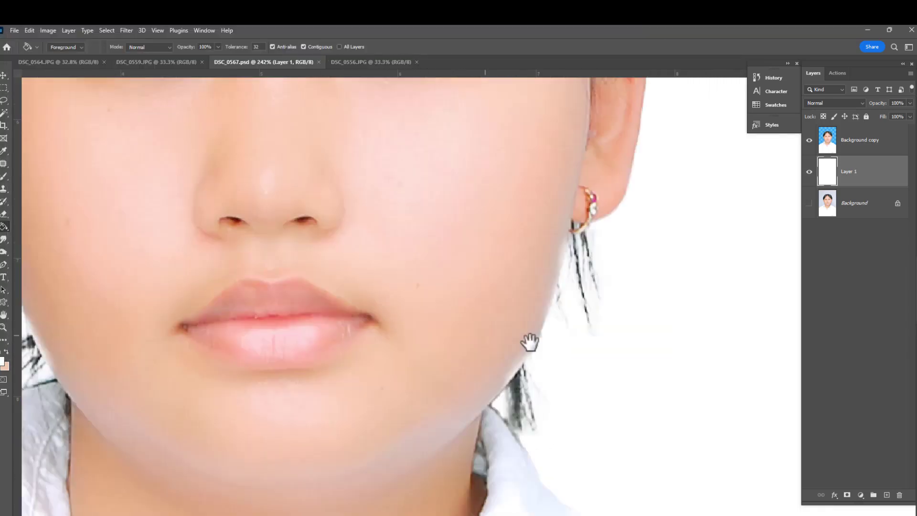
scroll(528, 342, "up", 1)
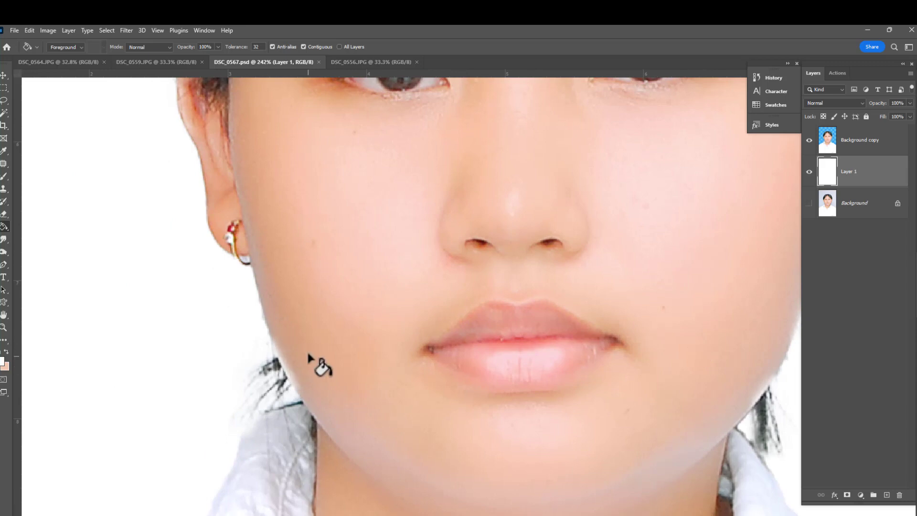
key("l")
left_click(267, 330)
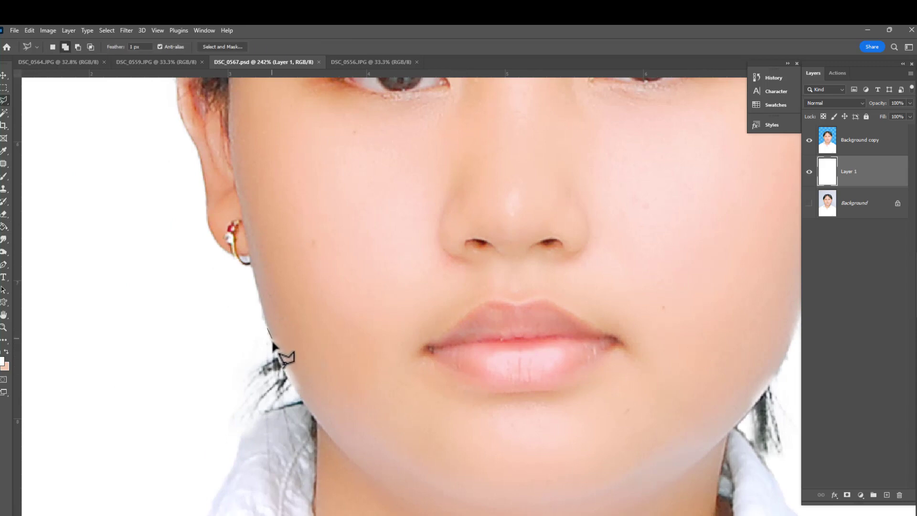
left_click(279, 363)
left_click(297, 392)
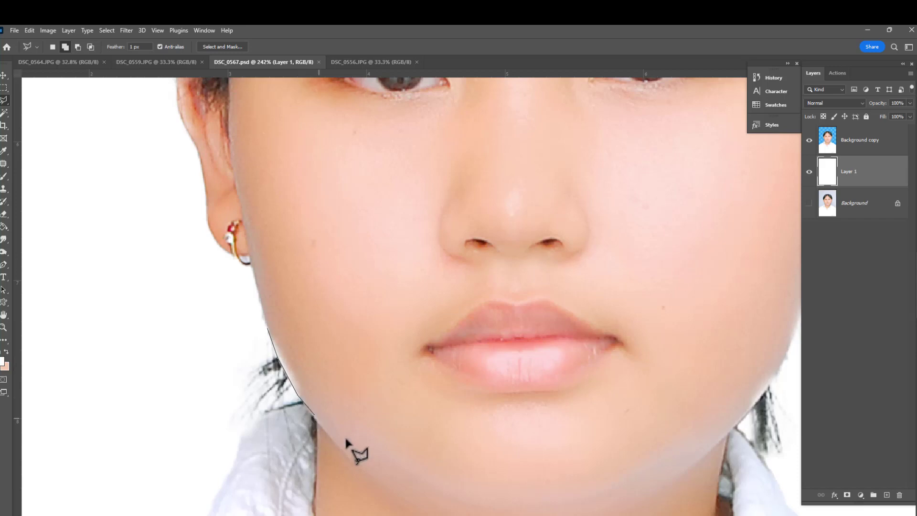
left_click(376, 444)
left_click(400, 386)
left_click(336, 294)
left_click(269, 329)
Add the right cheek and upper ear areas to the Polygonal Lasso selection
left_click_drag(652, 399, 449, 364)
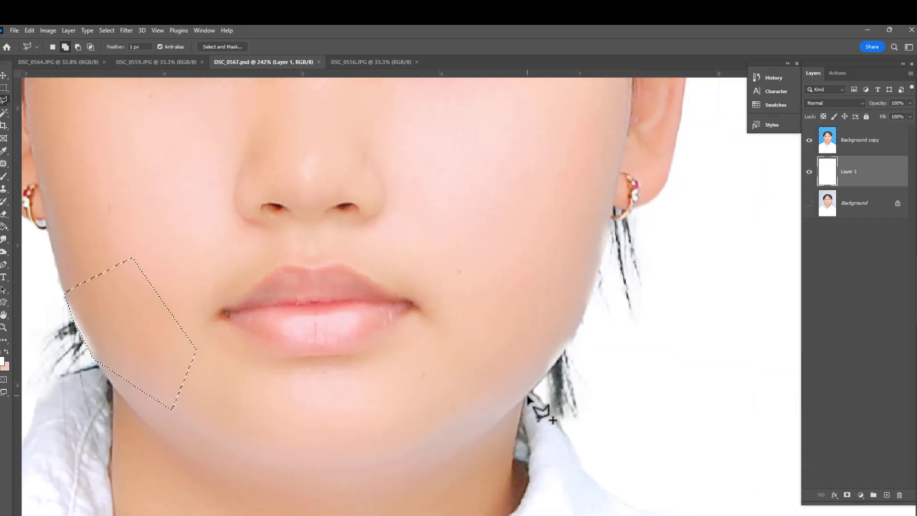
left_click(575, 330)
left_click(555, 292)
left_click(471, 303)
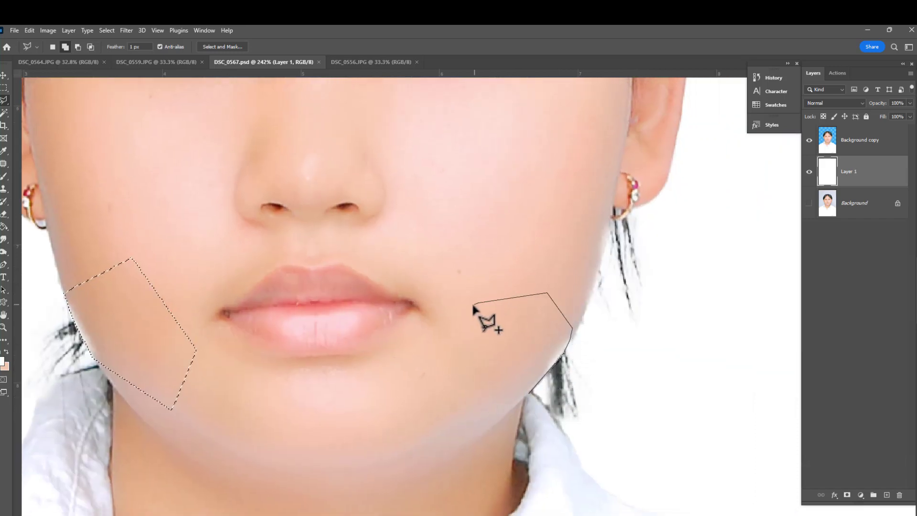
left_click(521, 390)
left_click(576, 330)
left_click_drag(651, 69, 528, 256)
left_click(557, 197)
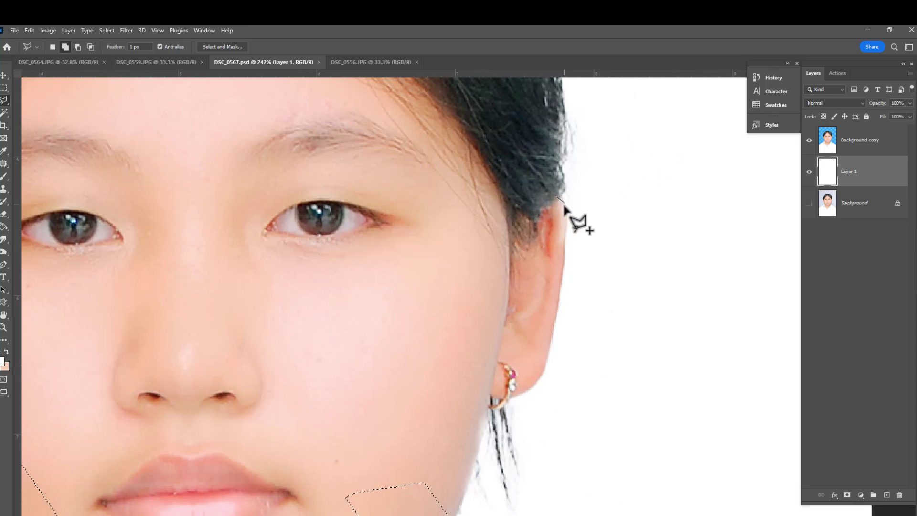
left_click(566, 237)
left_click(554, 286)
double_click(523, 290)
Copy the selection from Background to Layer 2 above Layer 1 and merge Background copy into it
left_click(862, 204)
key("ctrl+j")
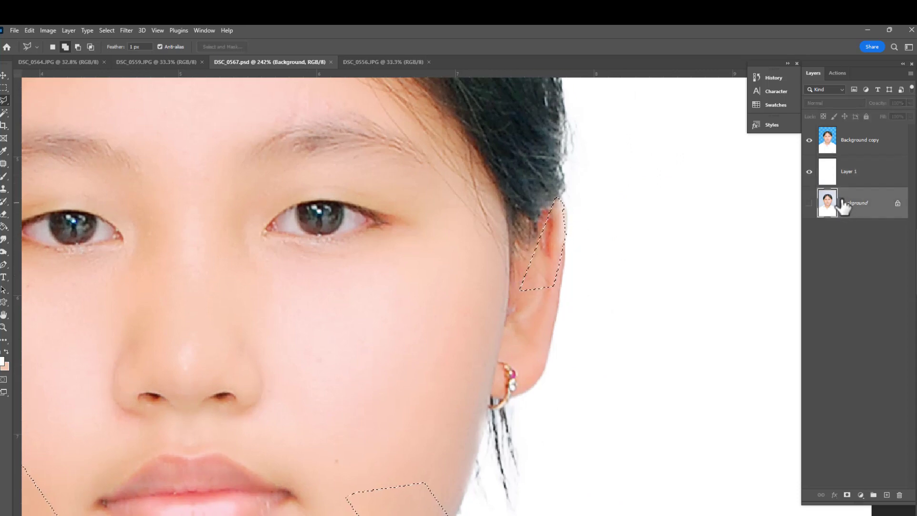
left_click_drag(864, 206, 860, 157)
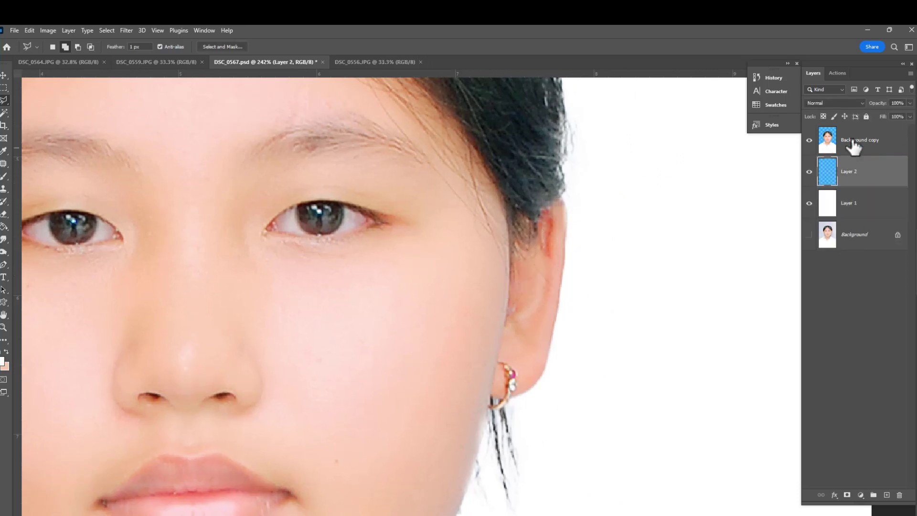
left_click(860, 140)
key("ctrl+e")
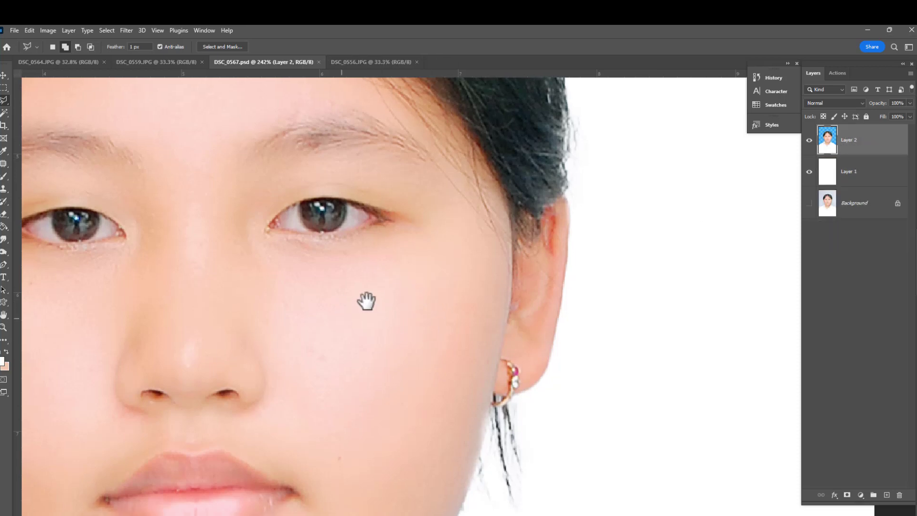
scroll(365, 334, "down", 3)
Outline the lips as a selection with the Patch tool
key("j")
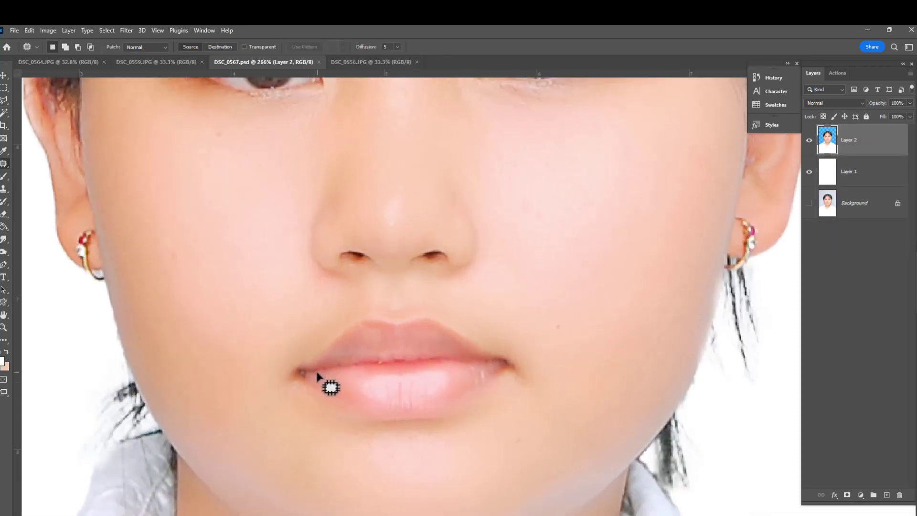
mouse_move(304, 375)
left_mouse_down()
mouse_move(476, 394)
mouse_move(514, 374)
mouse_move(439, 324)
mouse_move(418, 323)
mouse_move(368, 327)
mouse_move(306, 380)
left_mouse_up()
scroll(305, 334, "down", 1)
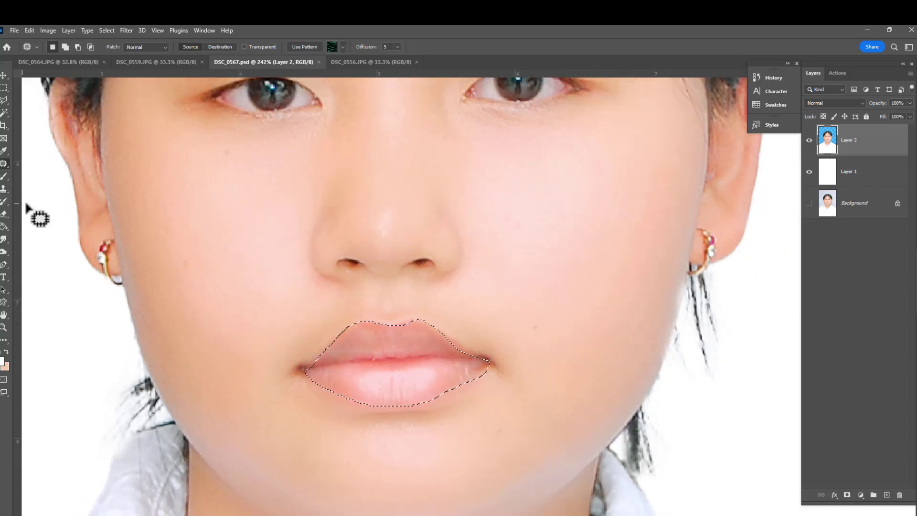
Set up a red Brush Tool at 5% opacity and size 80
key("b")
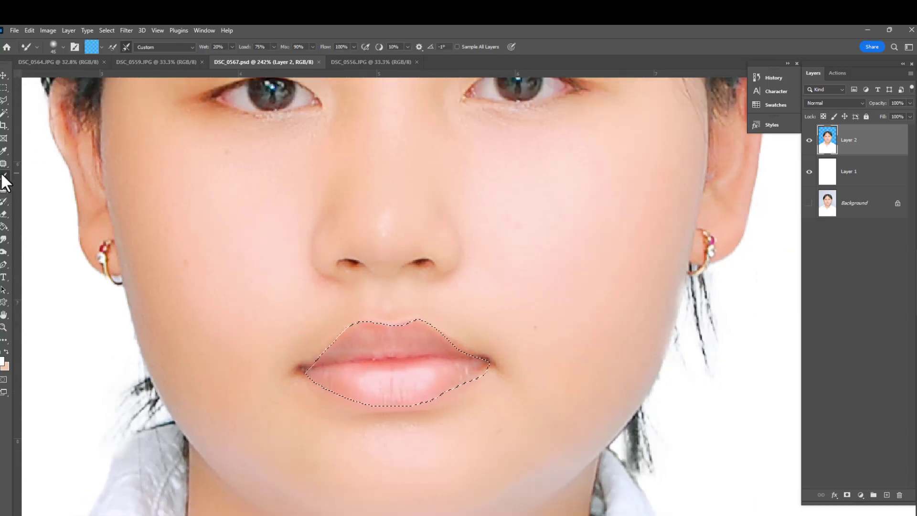
right_click(2, 176)
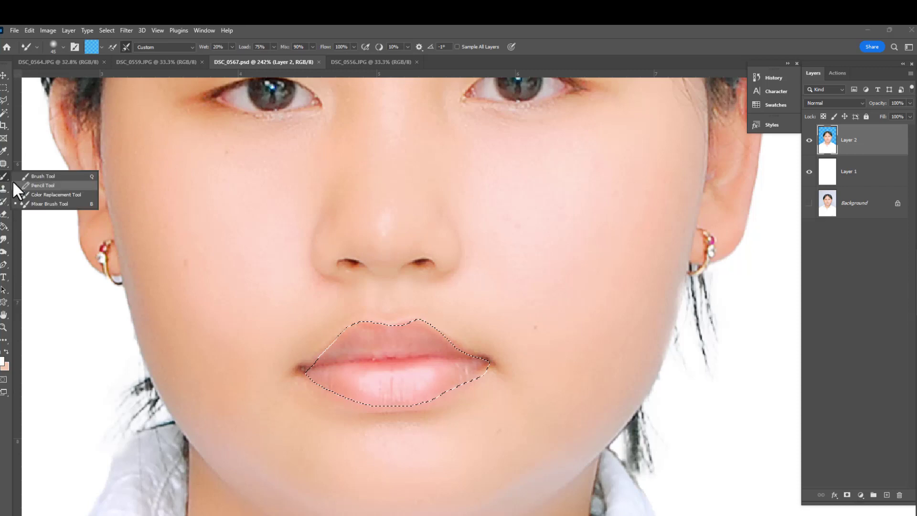
left_click(42, 177)
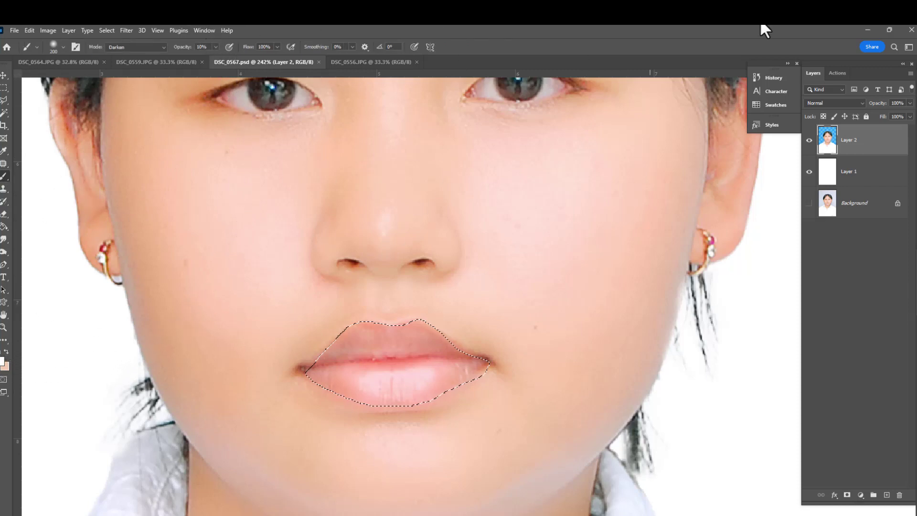
left_click(771, 106)
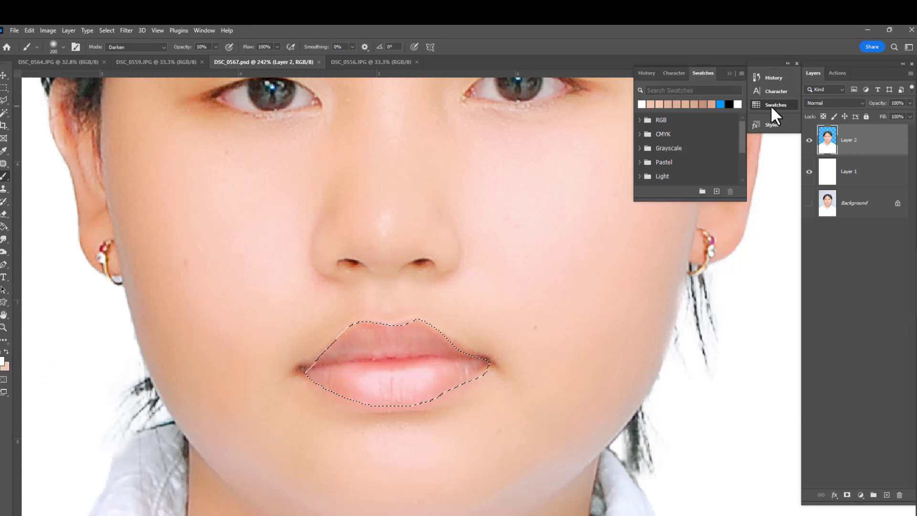
left_click(640, 120)
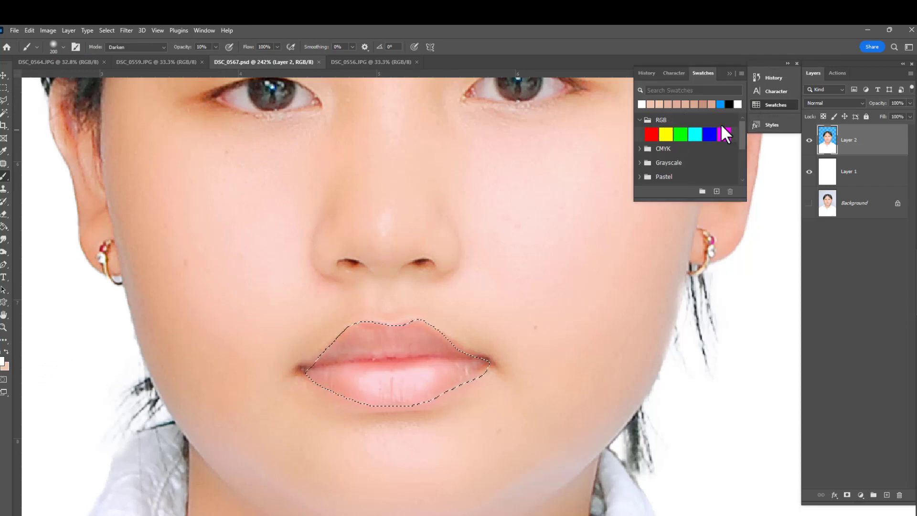
left_click(652, 135)
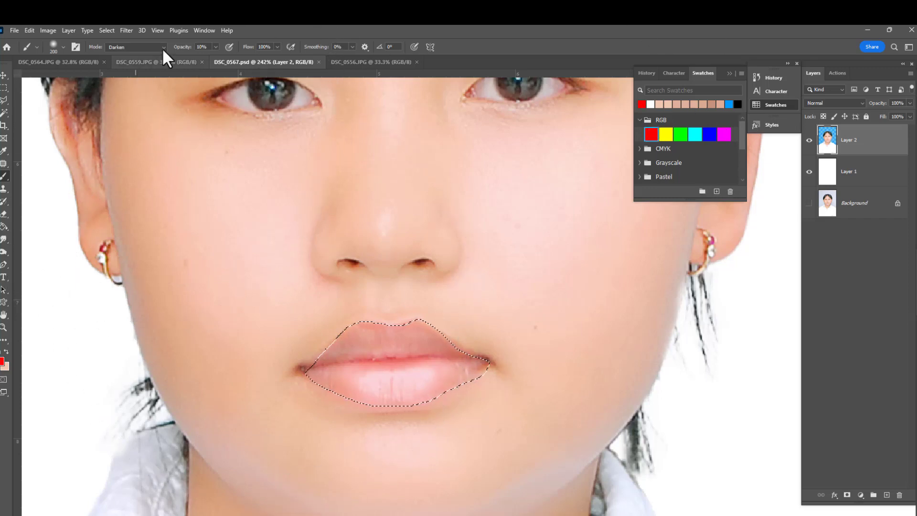
left_click(216, 47)
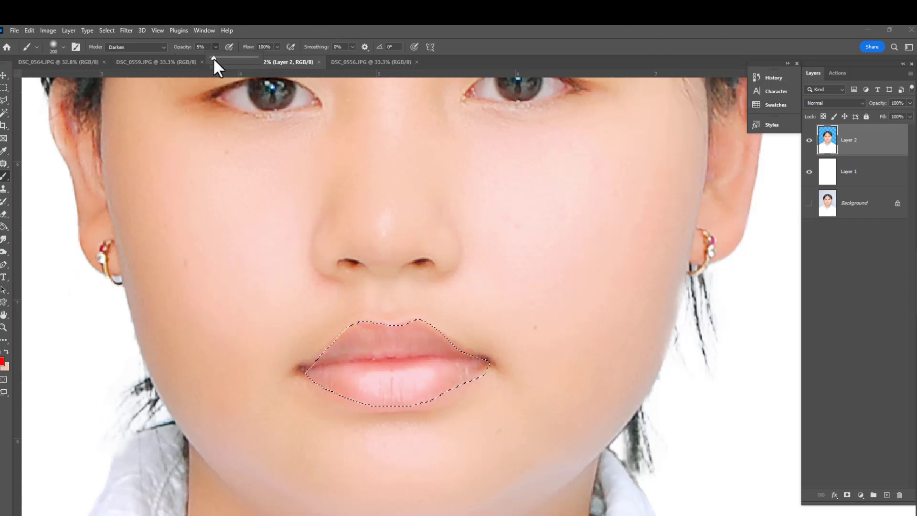
left_click(213, 58)
key("bracketleft")
key("bracketleft")
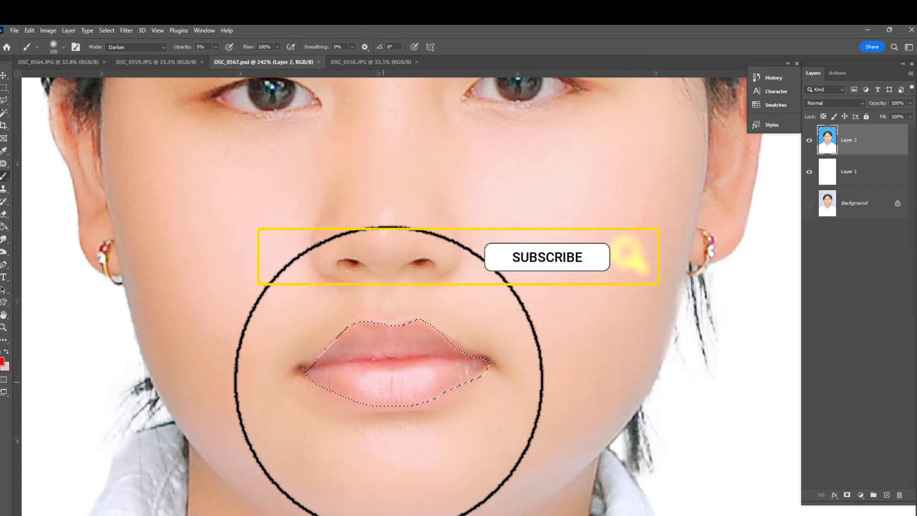
key("bracketleft")
key("bracketleft")
key("bracketleft")
key("bracketleft")
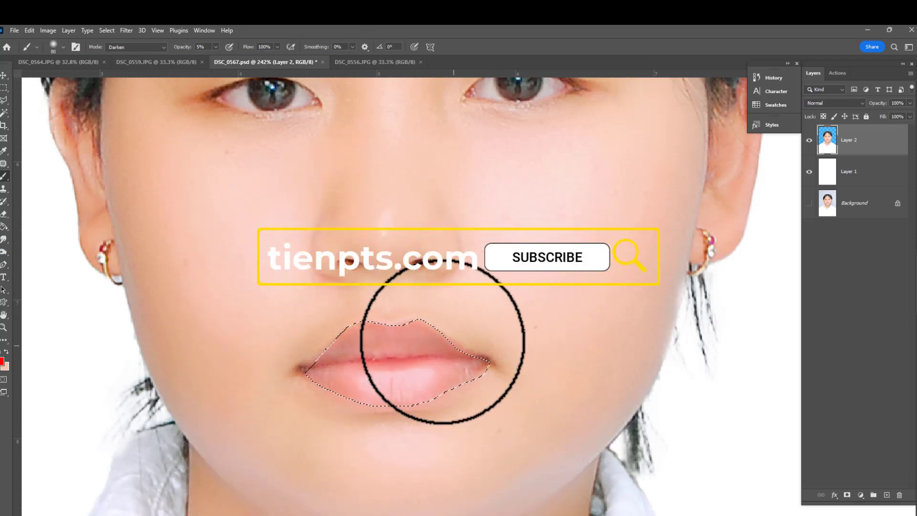
Tint the lips, then restore the lip selection and enter a 3-pixel feather radius
scroll(421, 313, "down", 2)
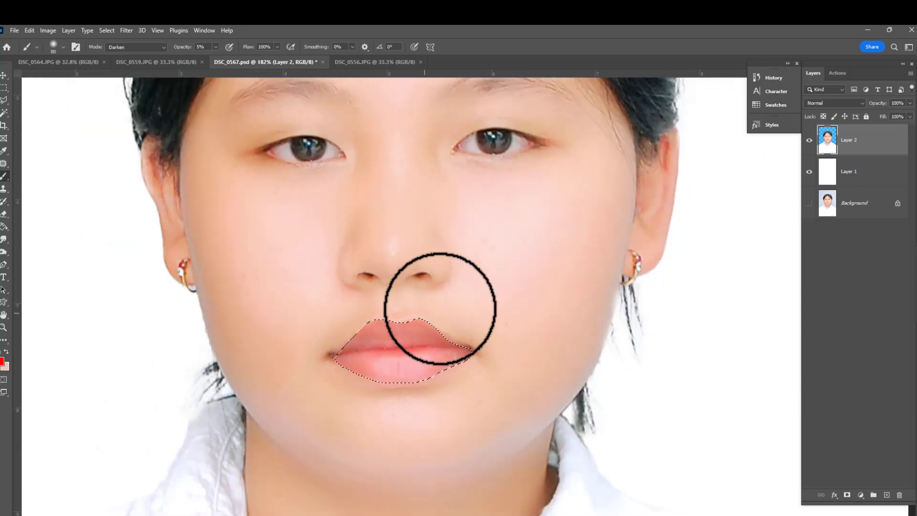
key("ctrl+d")
scroll(416, 248, "down", 1)
scroll(492, 236, "down", 2)
scroll(442, 265, "down", 2)
scroll(440, 269, "up", 5)
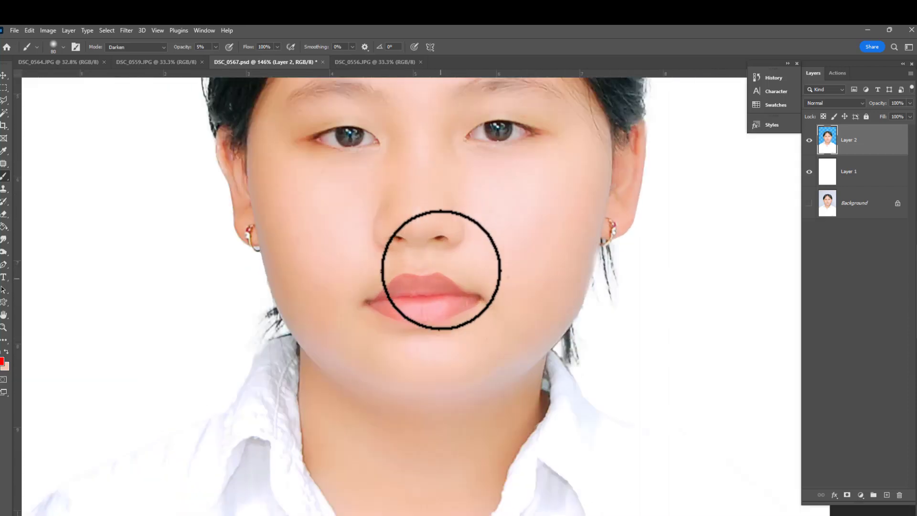
scroll(441, 270, "up", 3)
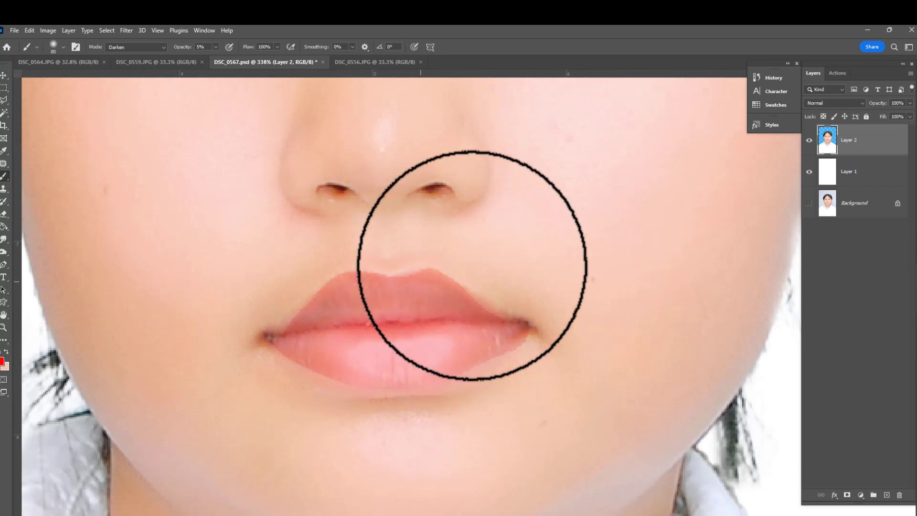
key("ctrl+shift+d")
key("shift+F6")
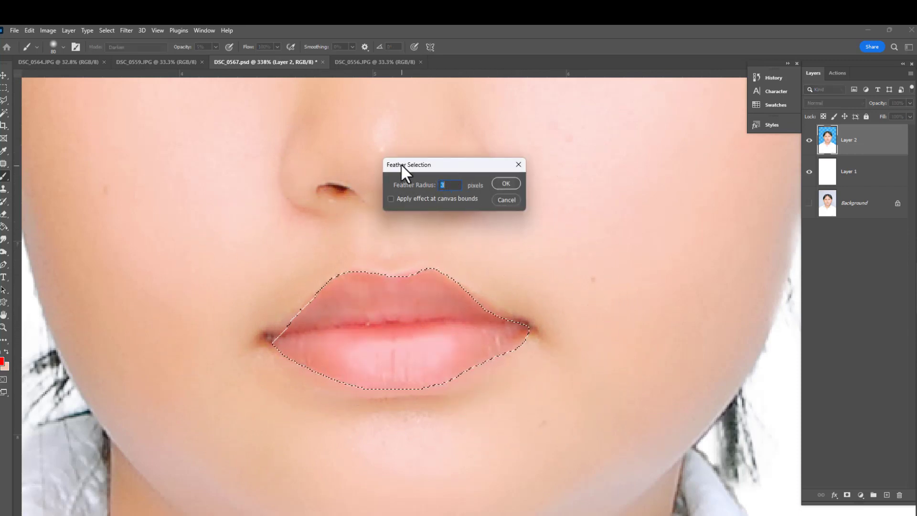
Feather the lip selection by 3 pixels and check the outline in context
left_click(506, 200)
left_click(108, 30)
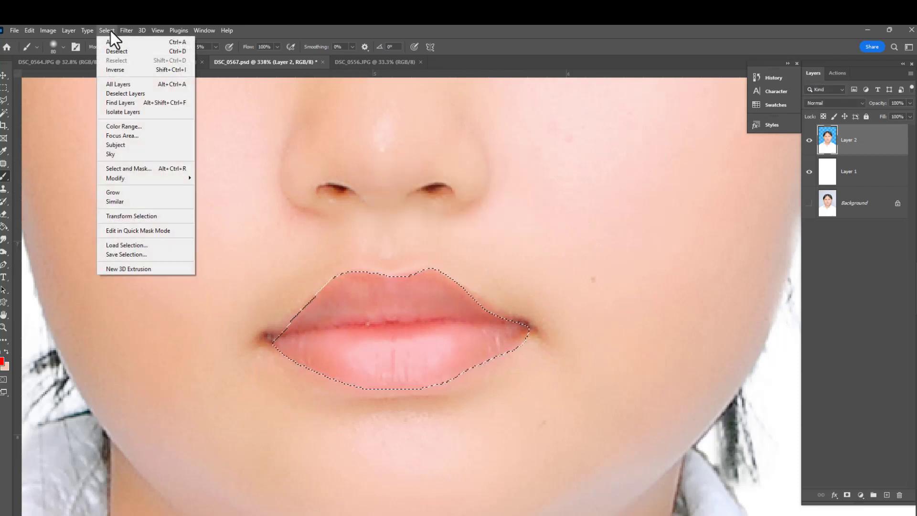
mouse_move(115, 178)
left_click(226, 214)
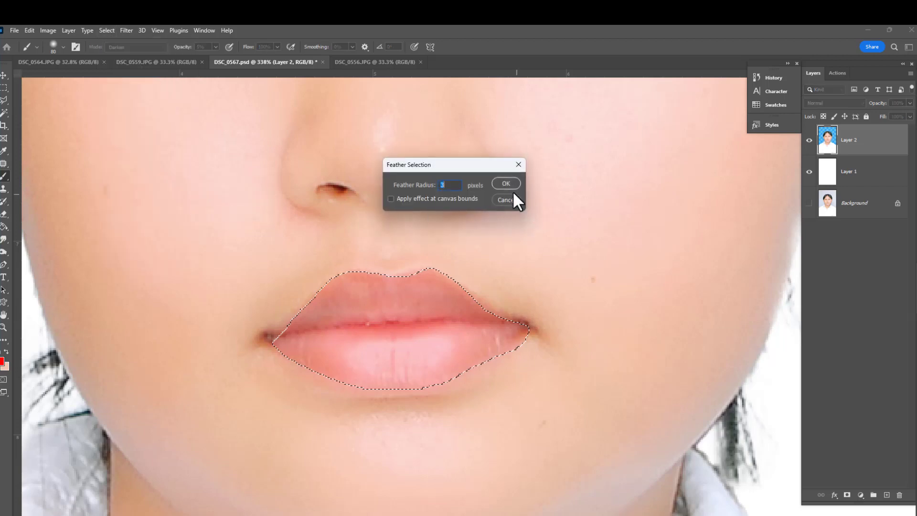
left_click(507, 185)
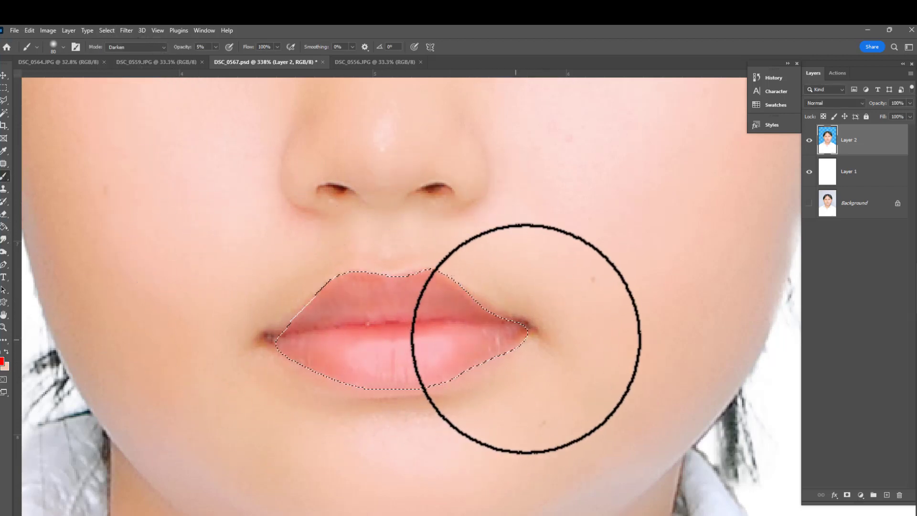
key("ctrl+h")
scroll(297, 344, "down", 3)
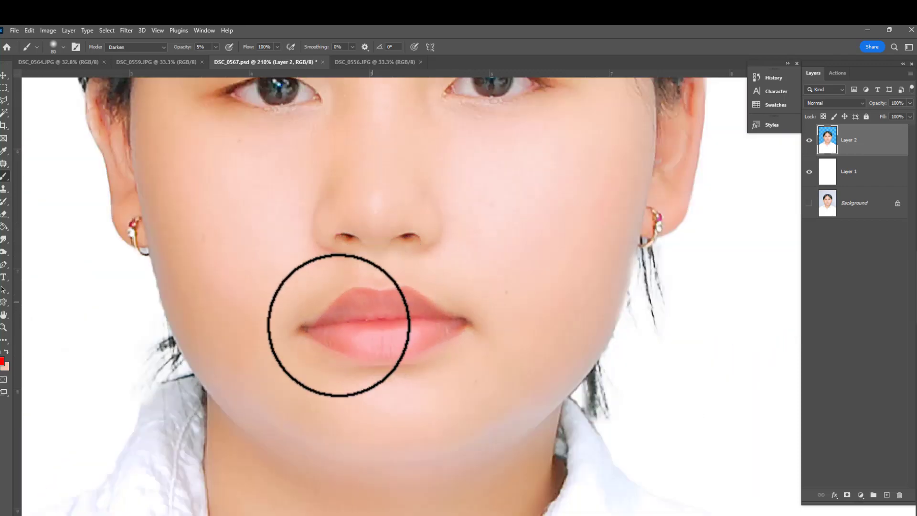
key("ctrl+h")
scroll(467, 249, "up", 3)
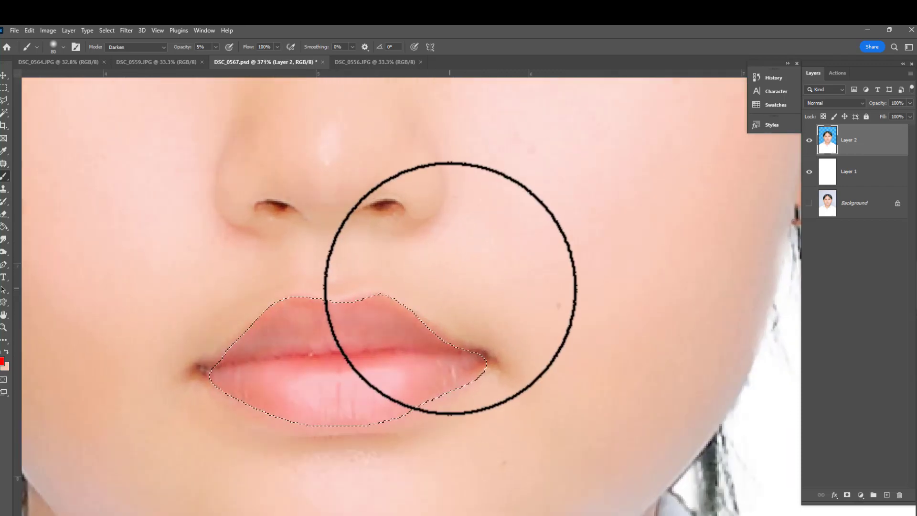
Re-apply the 3 px lip feather, then clear the lip selection
key("shift+F6")
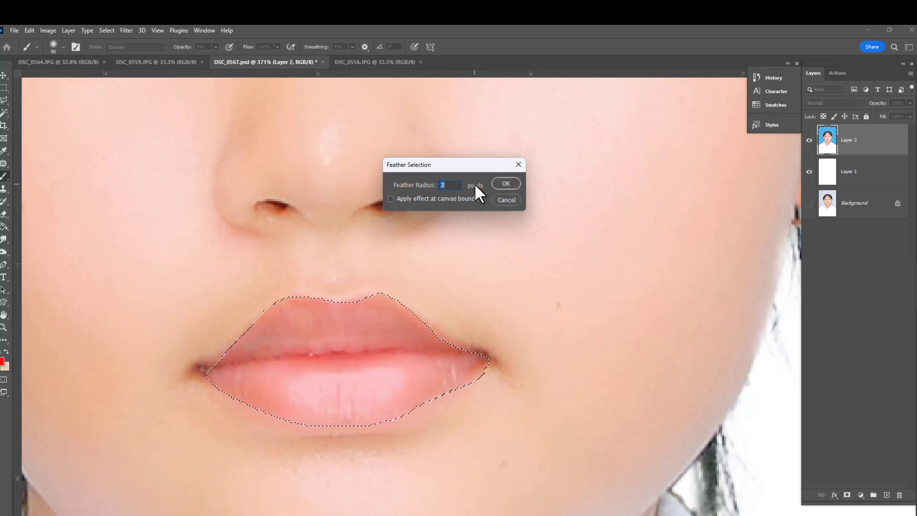
key("Return")
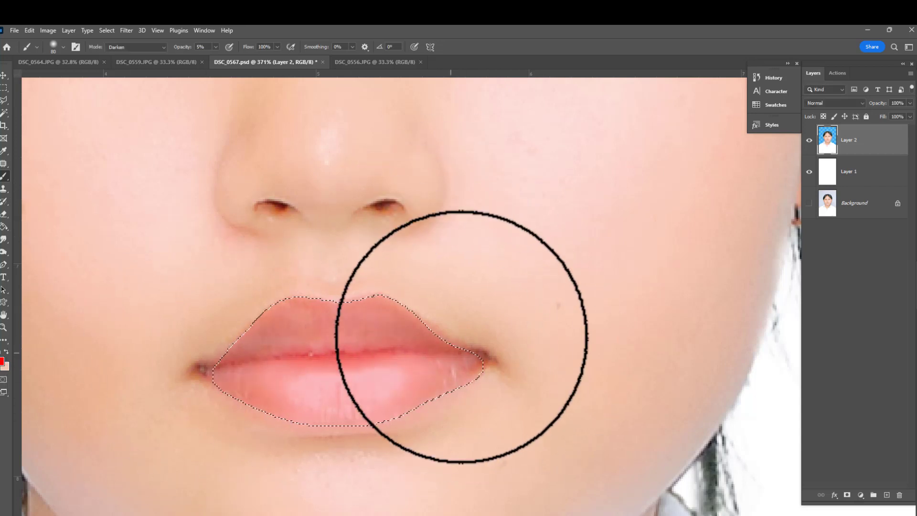
key("ctrl+h")
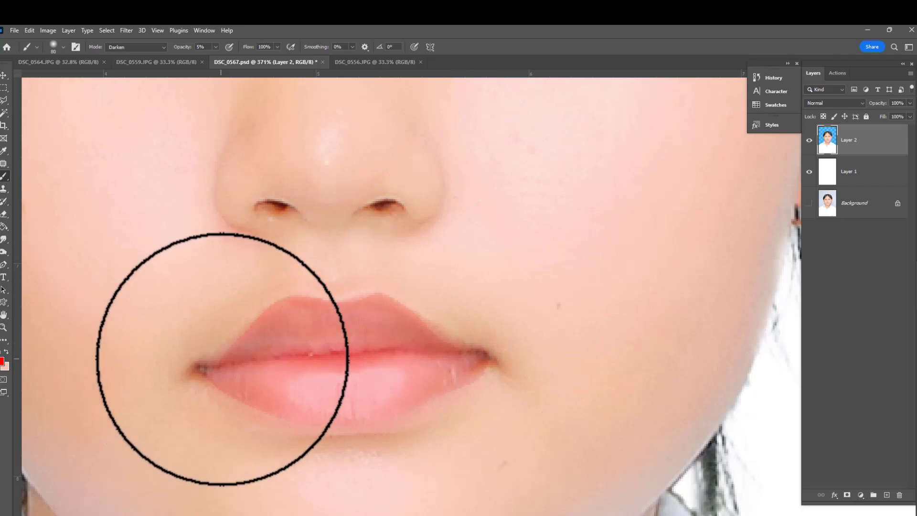
scroll(471, 256, "down", 5)
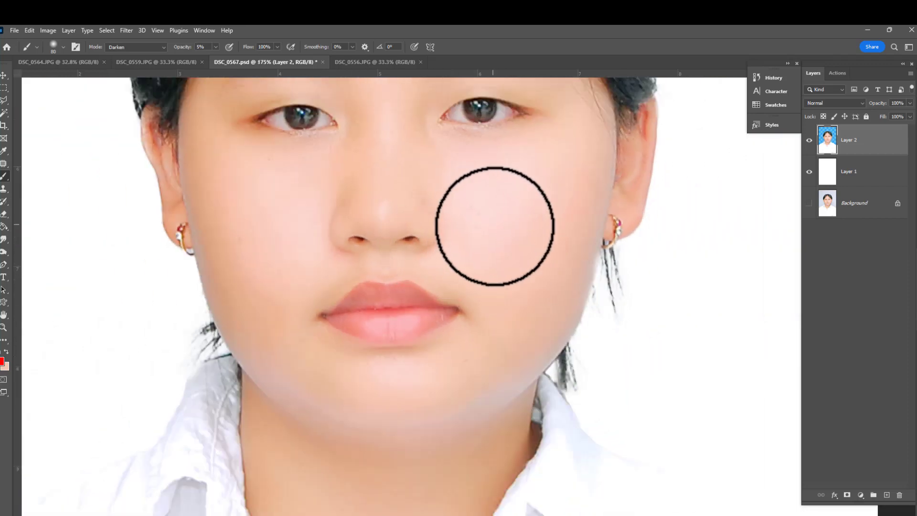
scroll(492, 234, "down", 2)
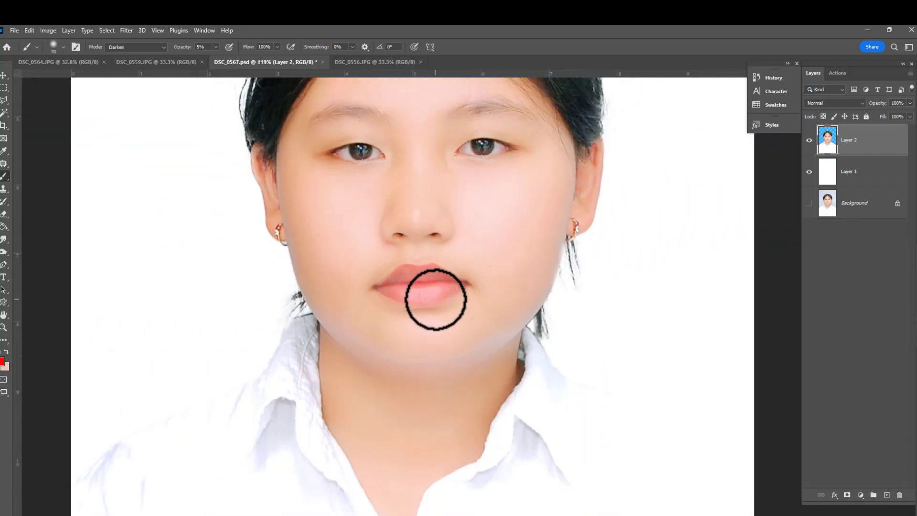
scroll(420, 287, "down", 1)
Duplicate the Background layer and move Background copy to the top of the stack
left_click(859, 204)
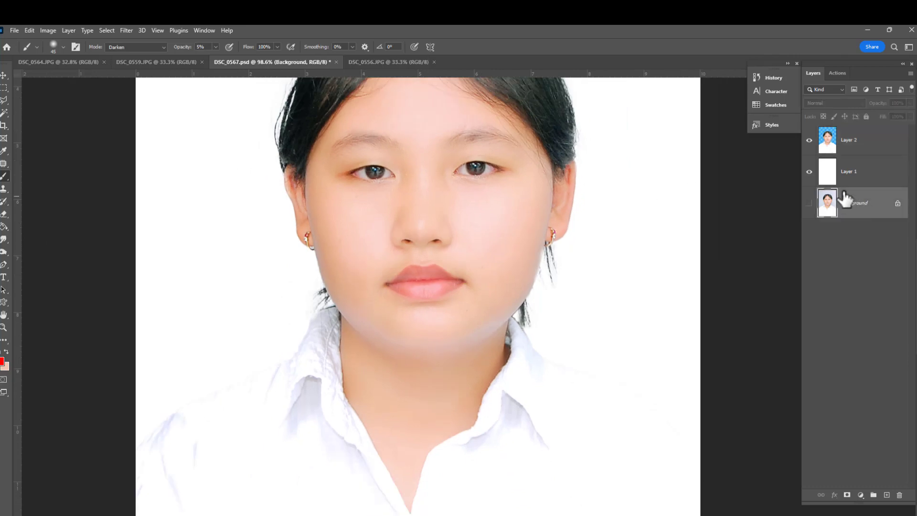
key("ctrl+j")
left_click_drag(856, 203, 828, 146)
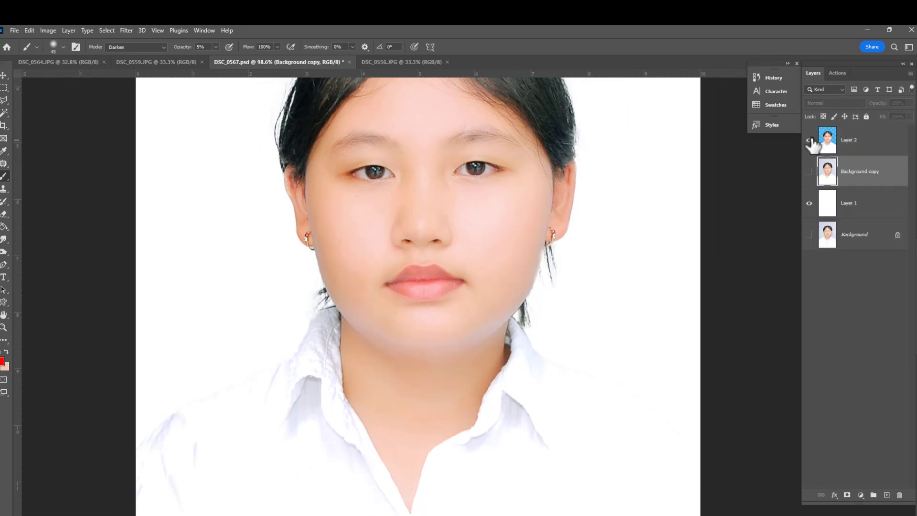
left_click(809, 140)
left_click(810, 171)
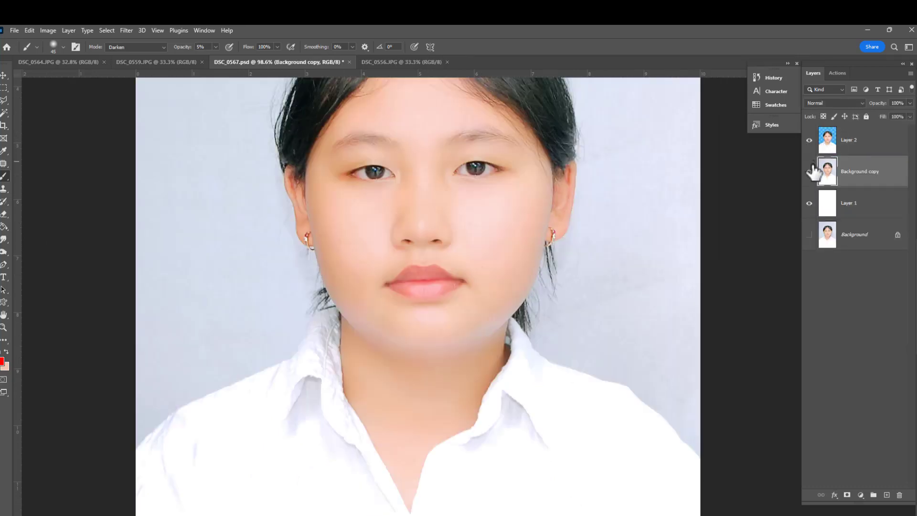
left_click_drag(814, 171, 815, 144)
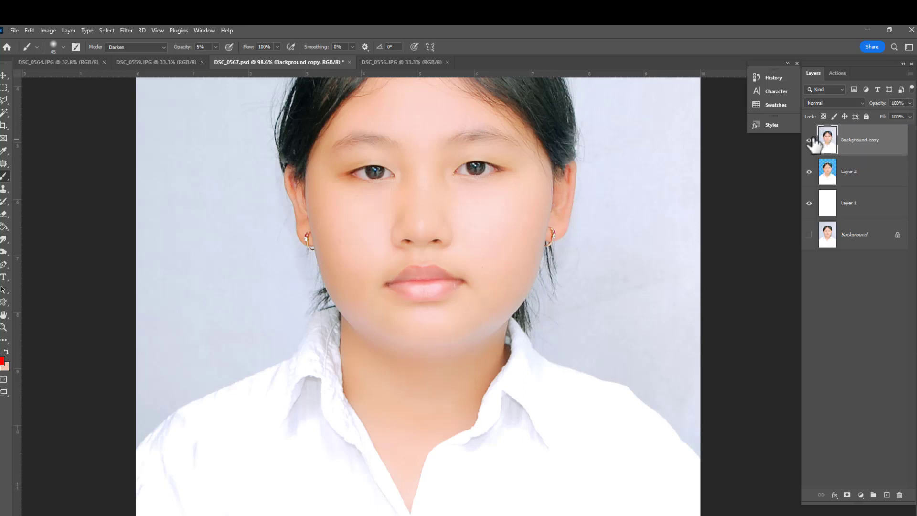
Compare the original photo against the edit, then hide Background copy
left_click(809, 140)
left_click(810, 140)
key("ctrl+minus")
key("ctrl+minus")
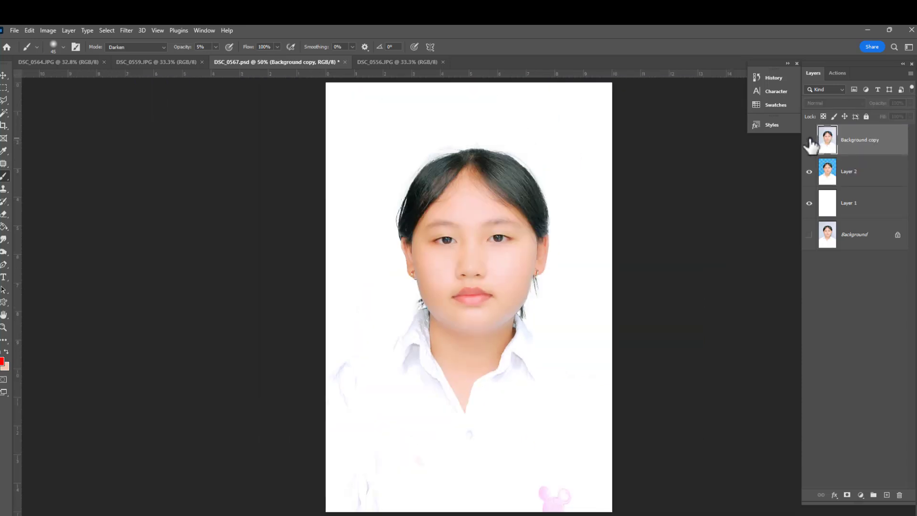
key("ctrl+minus")
left_click(809, 140)
left_click(810, 140)
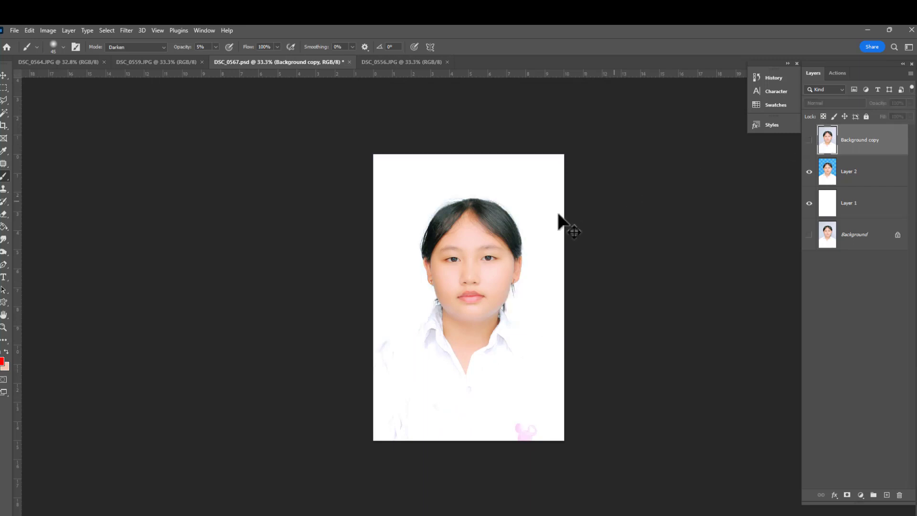
Darken Layer 2's midtones with a Levels midtone value of 0.83
left_click(844, 174)
key("ctrl+l")
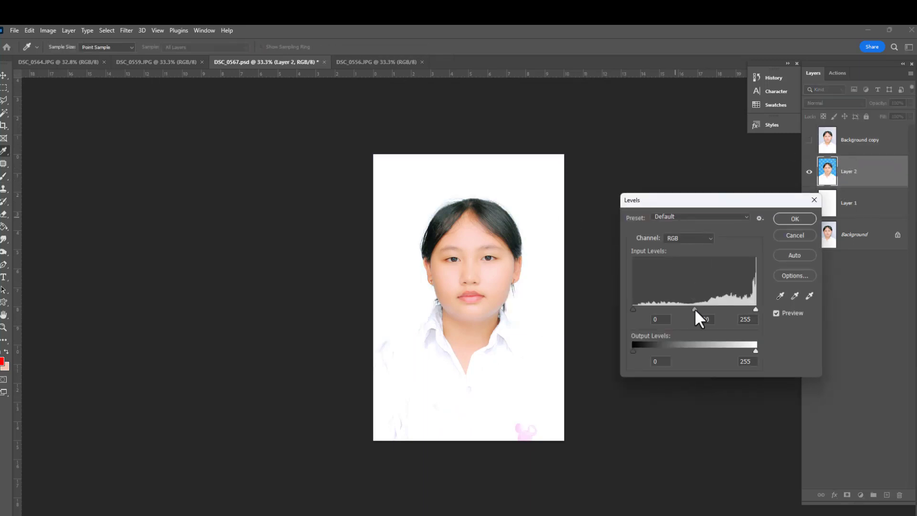
left_click_drag(698, 309, 700, 309)
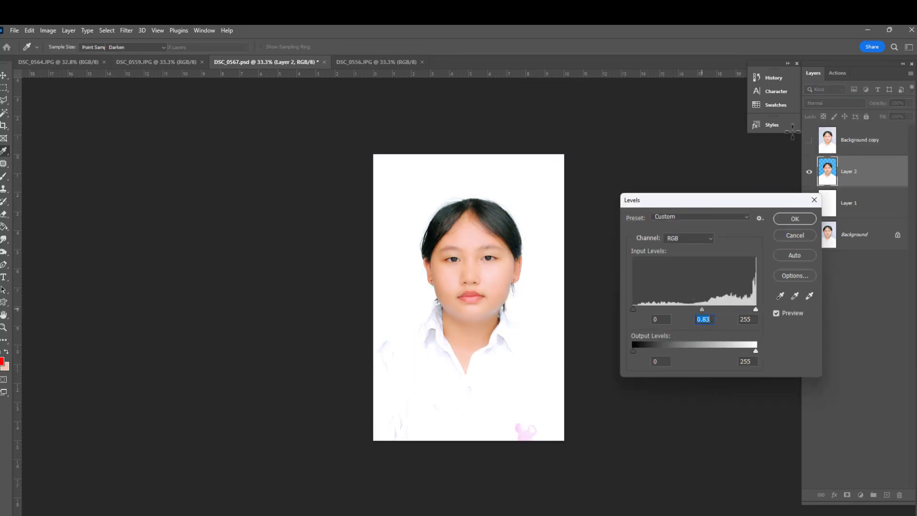
key("Return")
key("b")
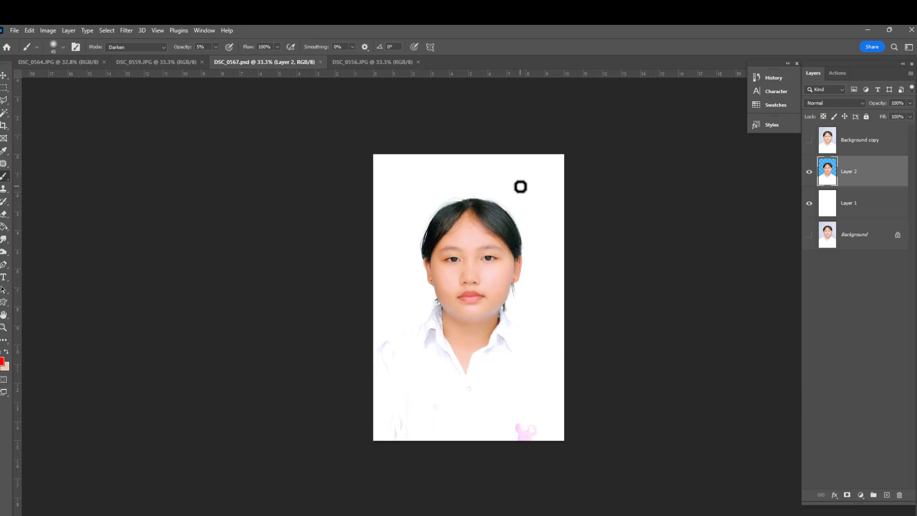
key("ctrl+plus")
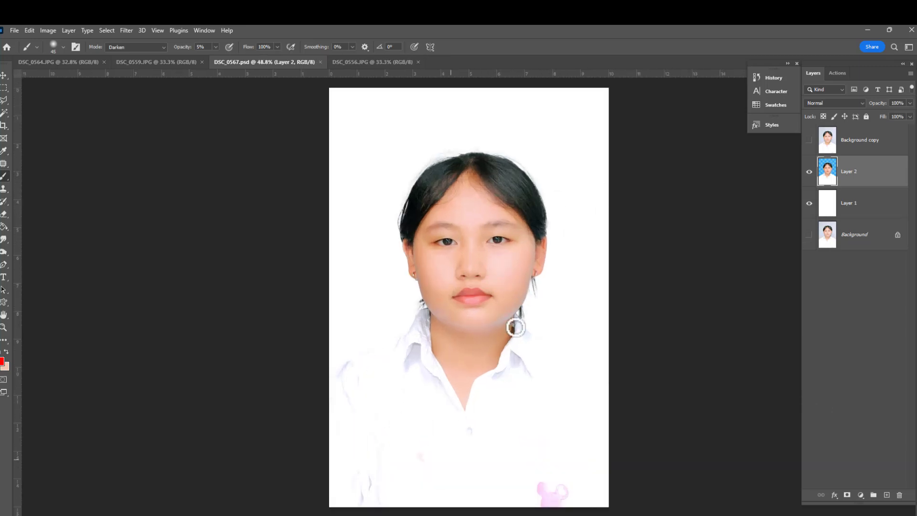
left_click(808, 140)
left_click(808, 140)
scroll(565, 182, "down", 2)
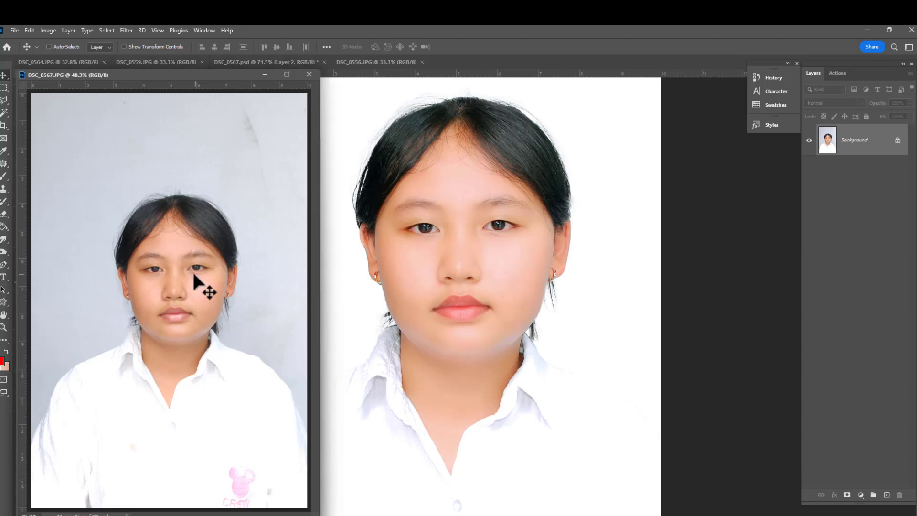
scroll(192, 270, "up", 2)
scroll(173, 294, "up", 2)
left_click(475, 250)
scroll(469, 254, "up", 2)
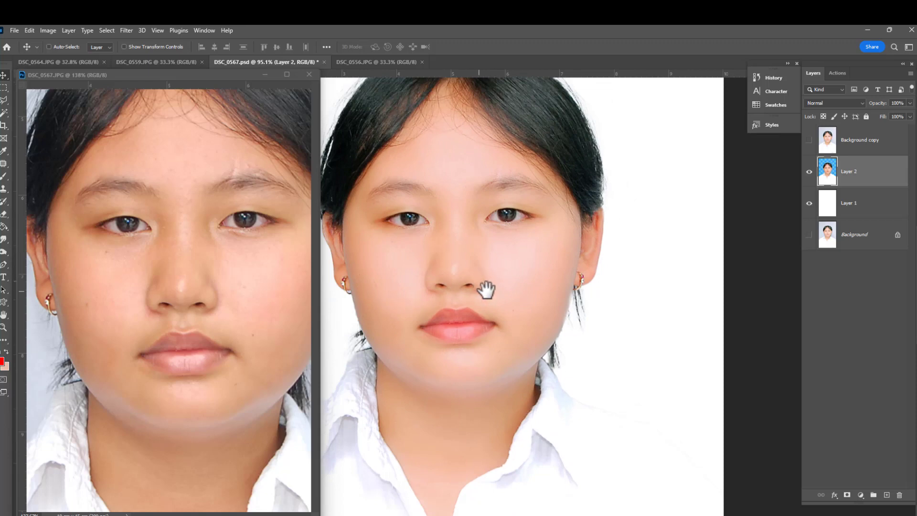
scroll(476, 283, "down", 2)
scroll(476, 285, "down", 1)
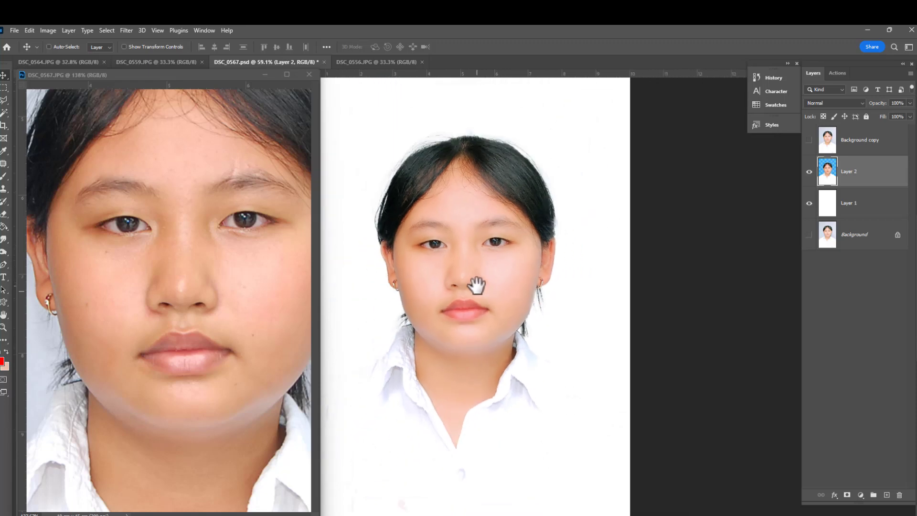
scroll(476, 285, "down", 1)
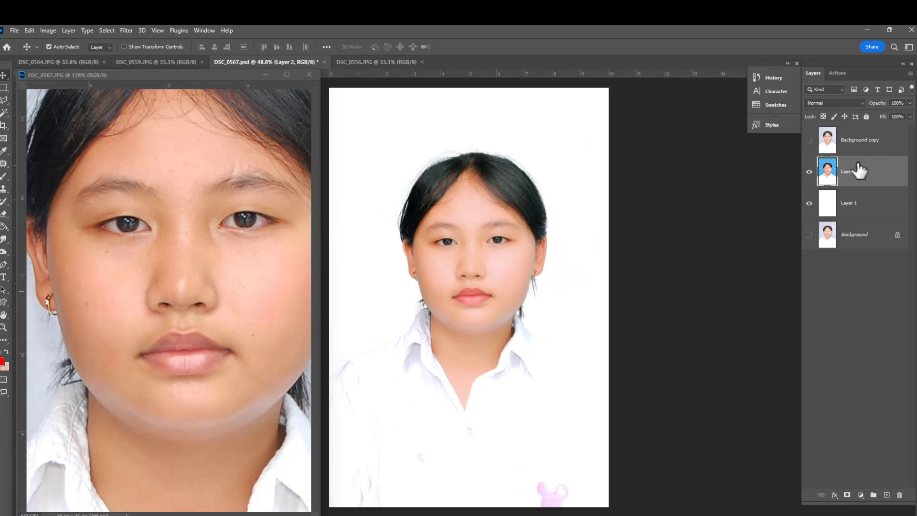
key("ctrl+n")
key("Escape")
left_click(264, 75)
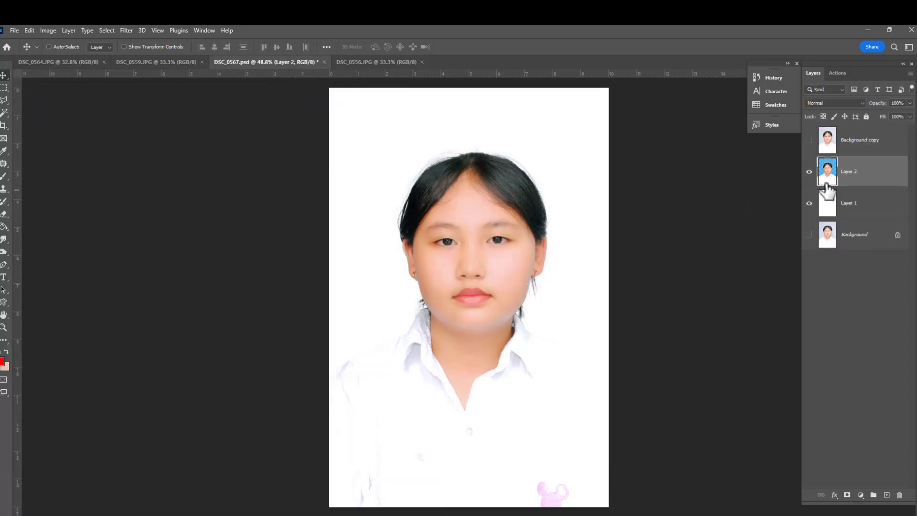
Apply Color Balance to Layer 2 with a midtone cyan–red value of -6
key("ctrl+b")
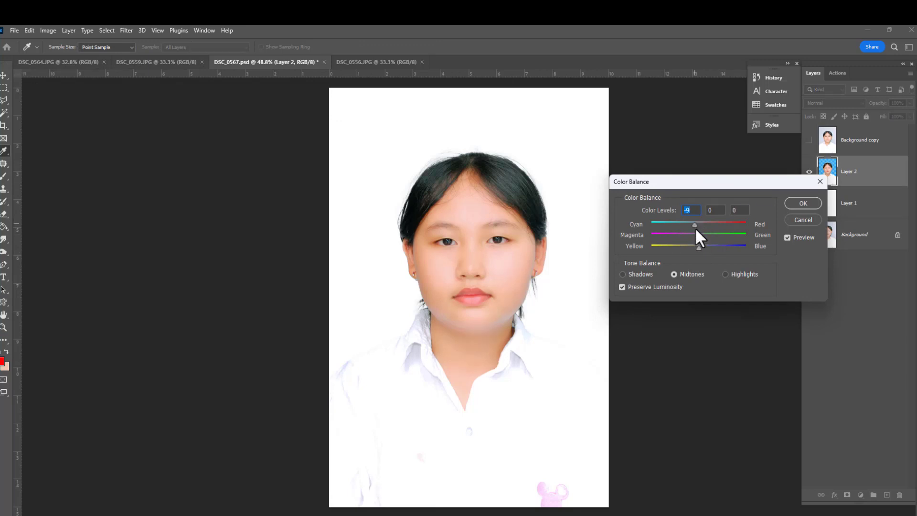
left_click_drag(693, 222, 696, 224)
key("Return")
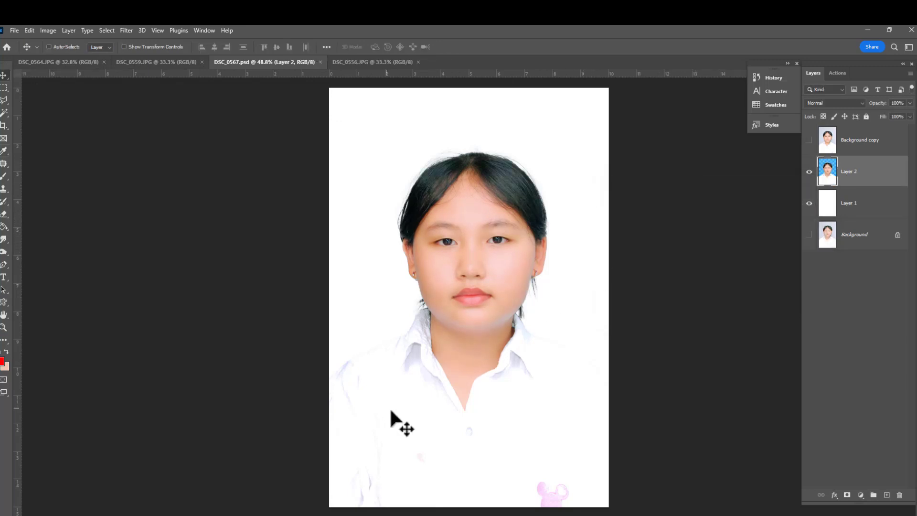
Drag the white shirt from the shirt template into the portrait as Layer 3
left_click(243, 486)
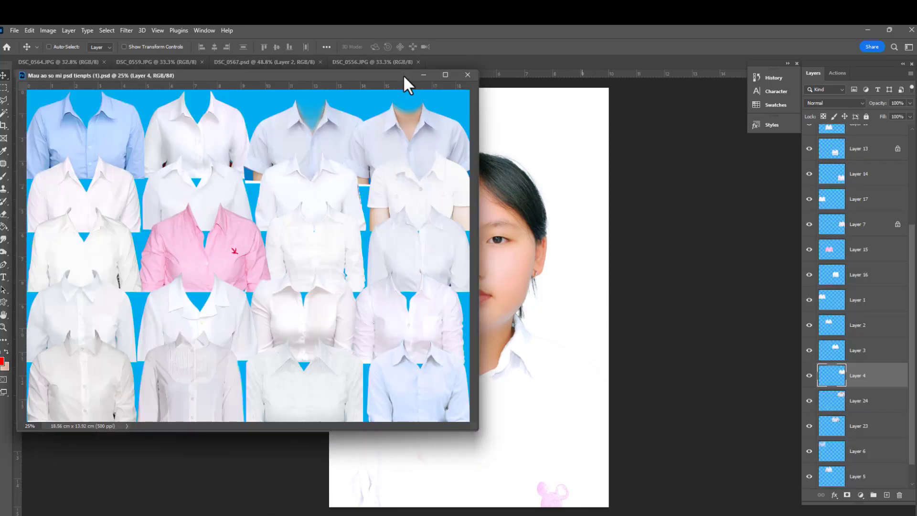
left_click_drag(404, 75, 258, 99)
right_click(281, 213)
left_click(284, 224)
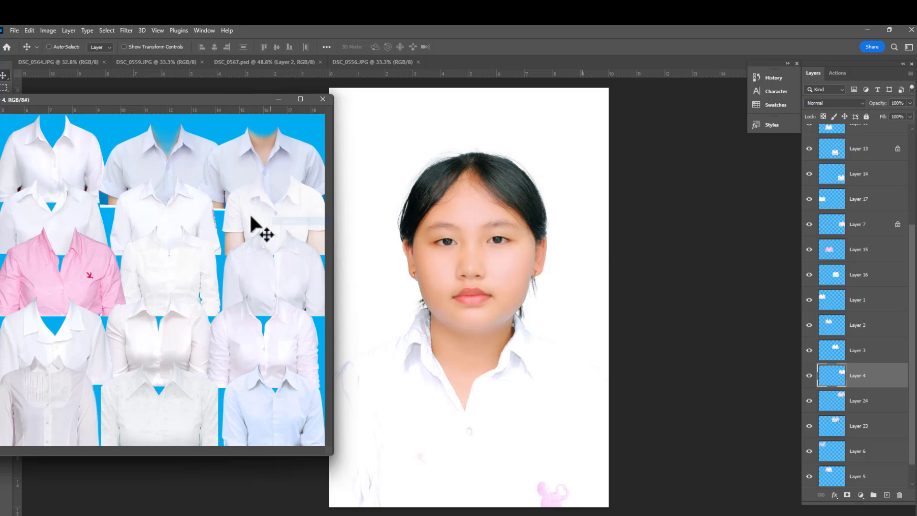
right_click(173, 224)
left_click(178, 226)
mouse_move(175, 229)
left_mouse_down()
mouse_move(460, 368)
mouse_move(560, 383)
left_mouse_up()
Scale the shirt to about 148.6% over the shoulders and close the template window
key("ctrl+t")
mouse_move(582, 342)
left_mouse_down()
mouse_move(621, 300)
mouse_move(629, 306)
left_mouse_up()
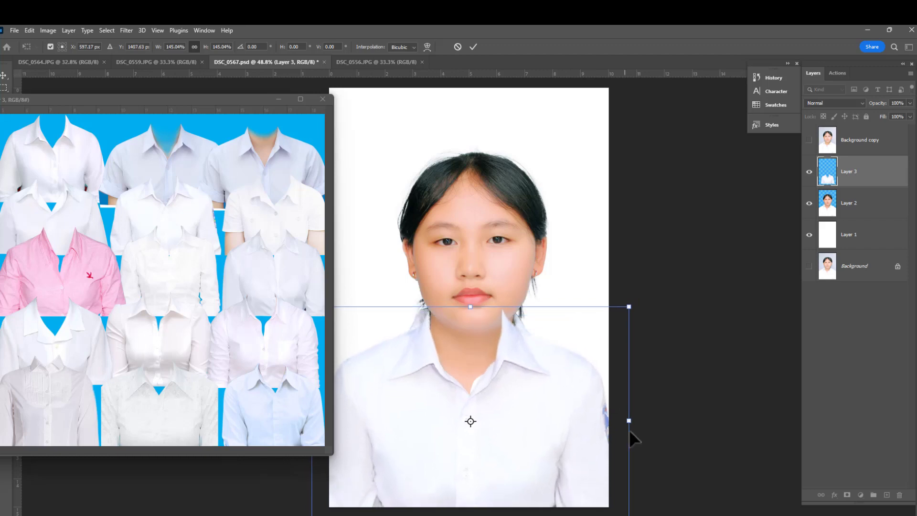
left_click_drag(630, 421, 635, 423)
left_click_drag(567, 361, 565, 354)
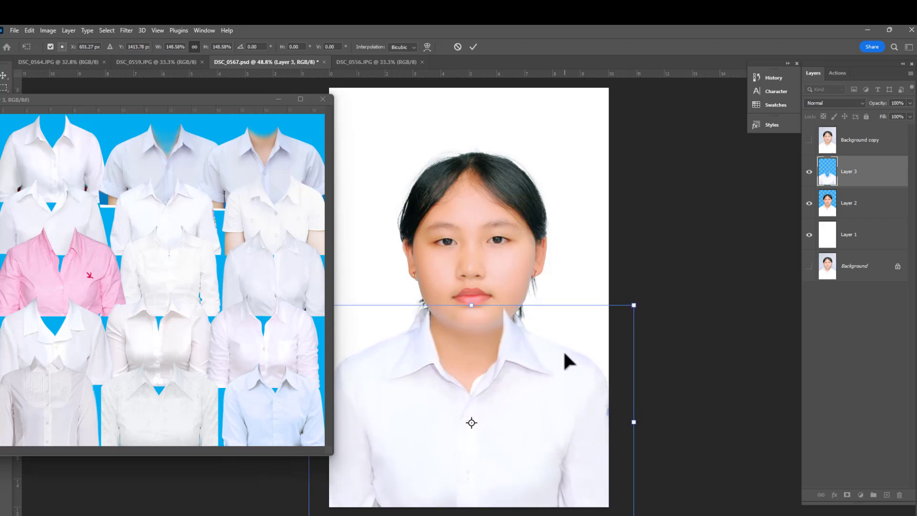
key("Return")
left_click(323, 100)
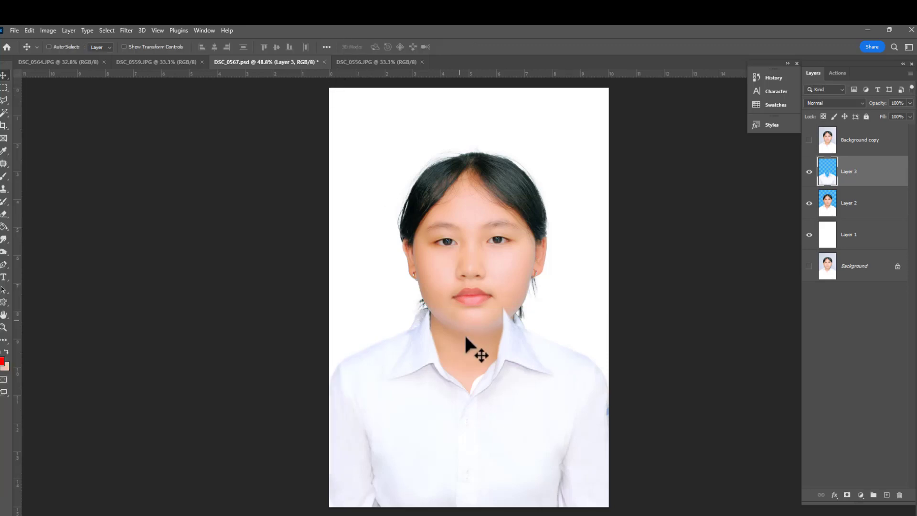
Enlarge, slightly rotate and shift the shirt left under the neck
key("ctrl+t")
left_click_drag(634, 306, 648, 286)
left_click_drag(580, 356, 556, 368)
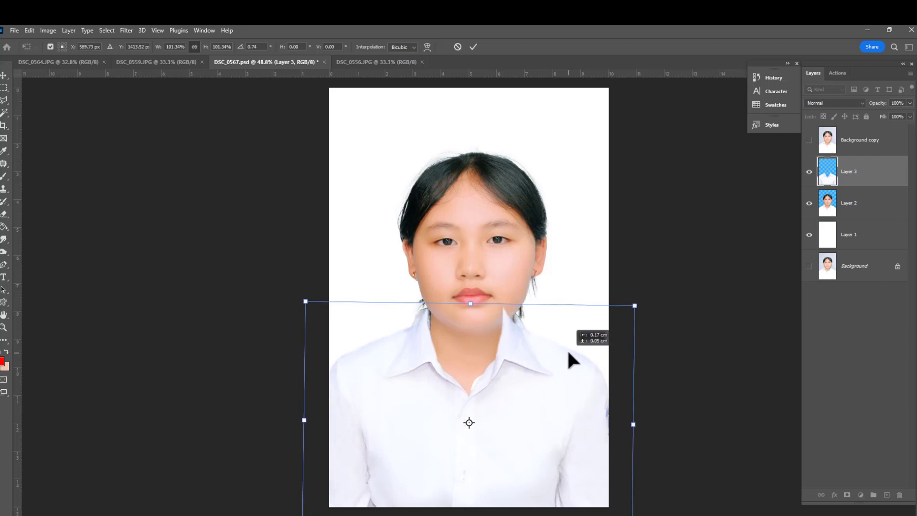
key("Return")
Erase the shirt around the chin, then make Layer 2 the working layer
key("e")
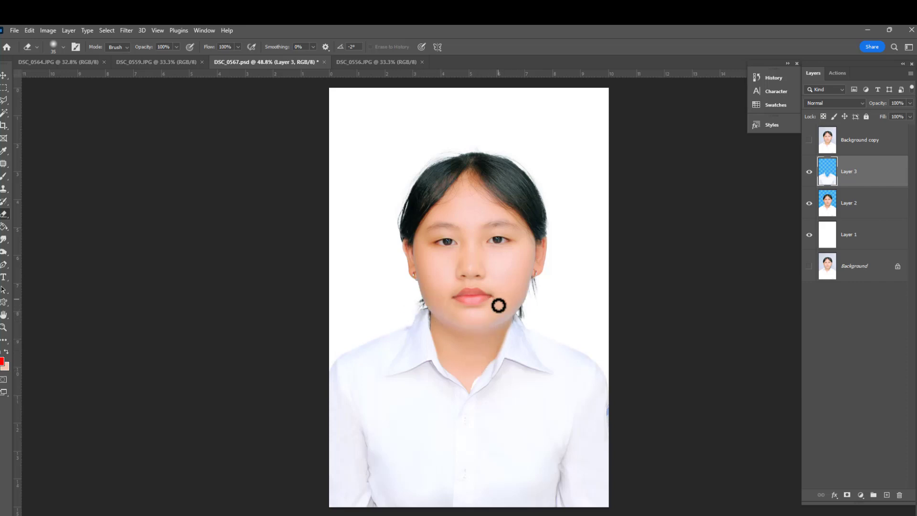
key("v")
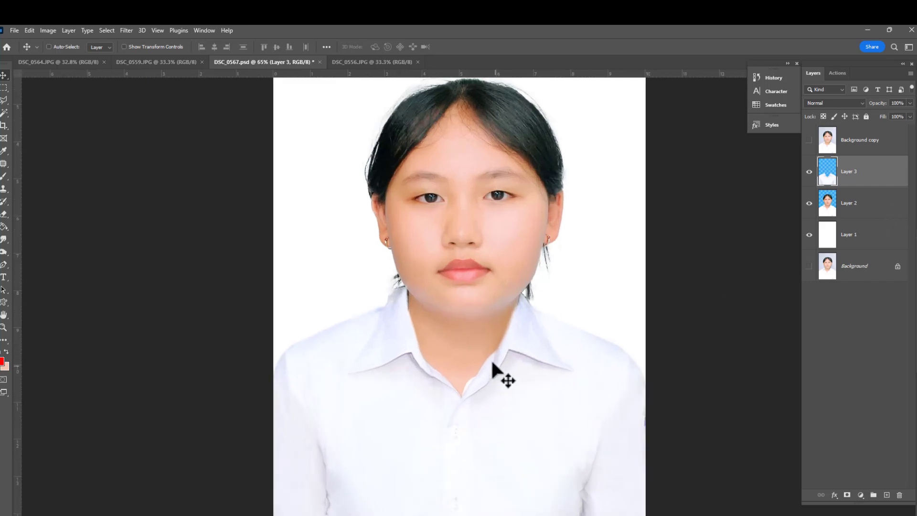
scroll(491, 375, "up", 3)
scroll(472, 390, "up", 2)
right_click(462, 363)
left_click(473, 369)
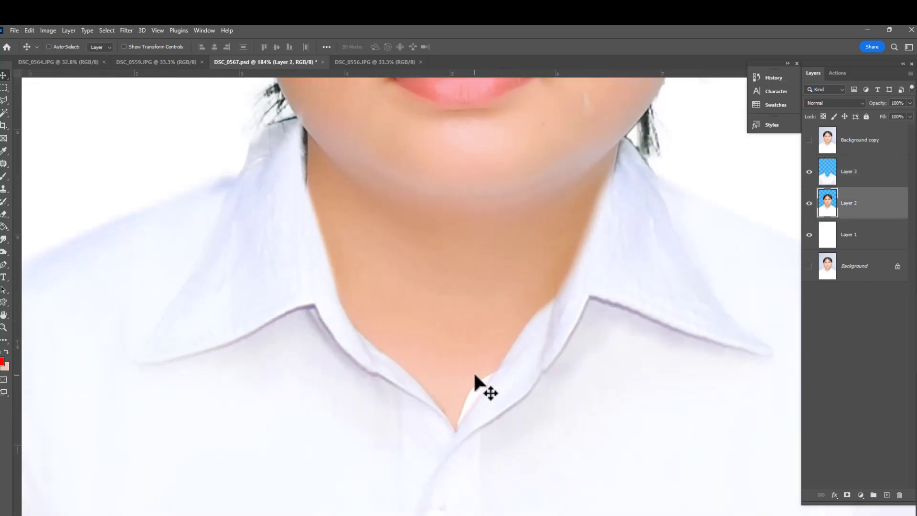
Clone skin tone with a size-25 Clone Stamp over the white slivers in the neck V
left_click(5, 189)
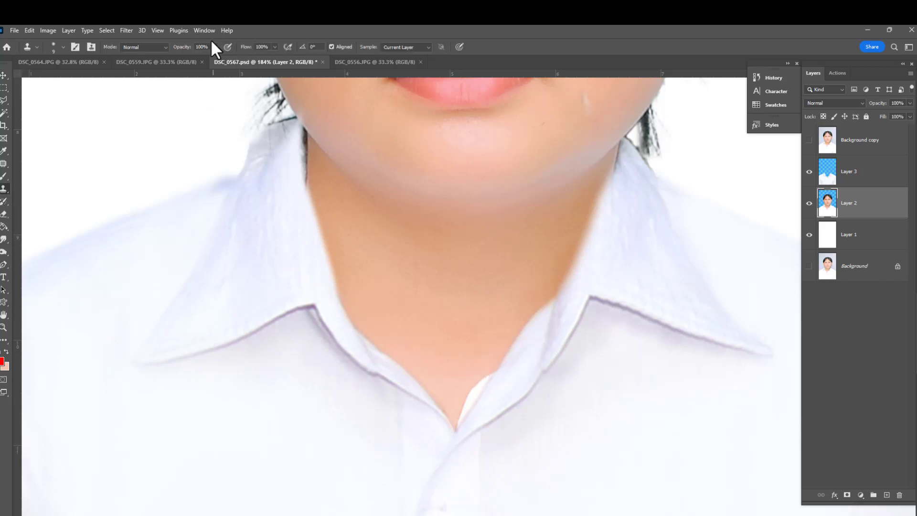
left_click(499, 335)
key("bracketright")
key("bracketright")
key("bracketright")
key("bracketright")
left_click_drag(468, 407, 475, 324)
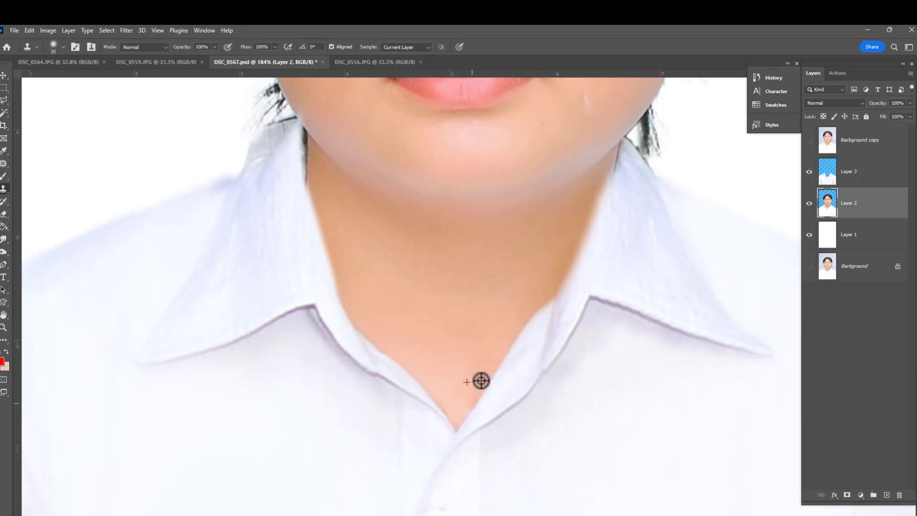
scroll(492, 352, "up", 3)
Toggle the shirt layer to compare and erase stray edges on Layer 2
key("v")
scroll(215, 294, "down", 2)
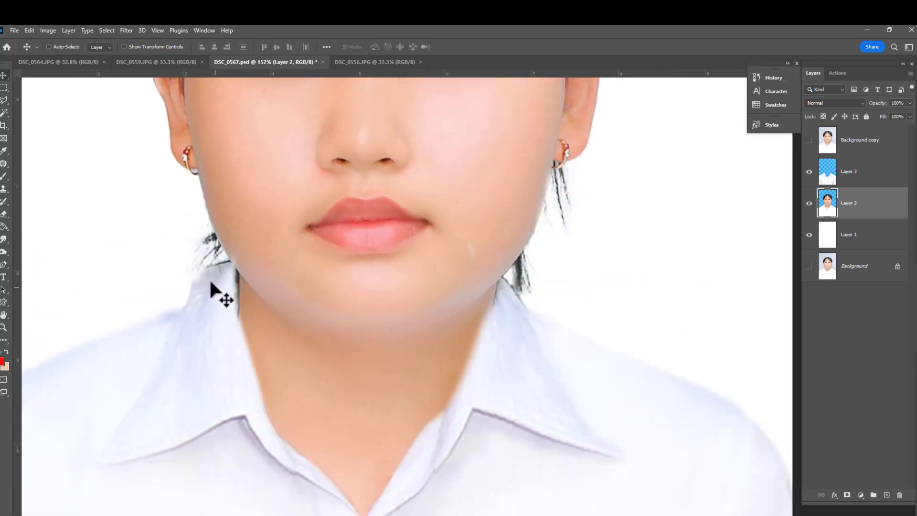
scroll(204, 291, "left", 2)
left_click(810, 172)
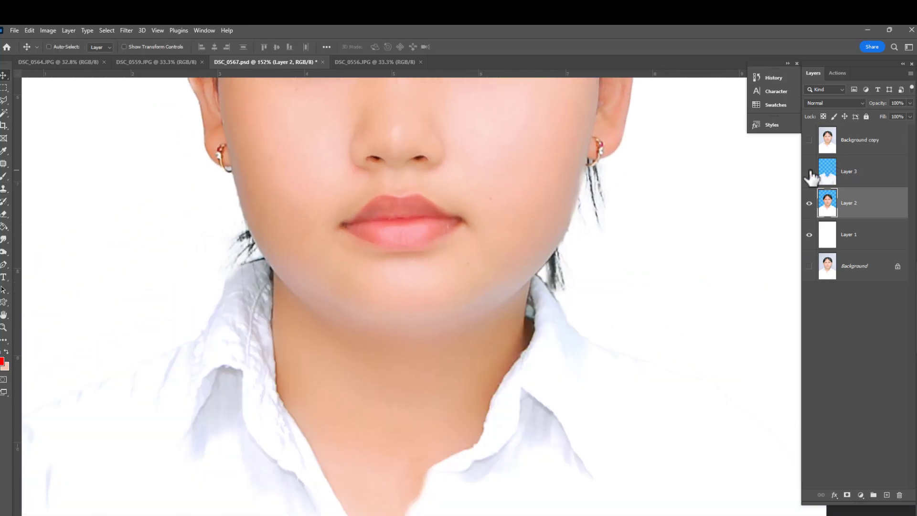
scroll(353, 262, "down", 3)
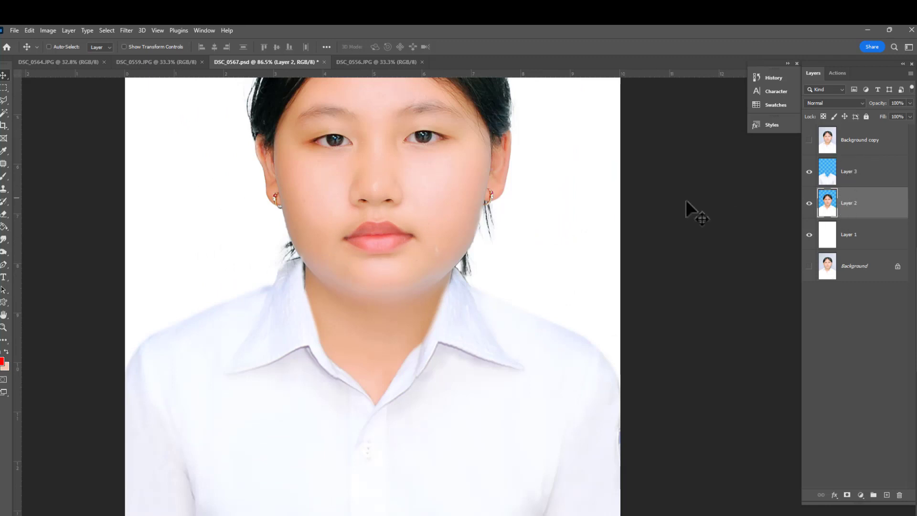
key("e")
scroll(262, 251, "up", 2)
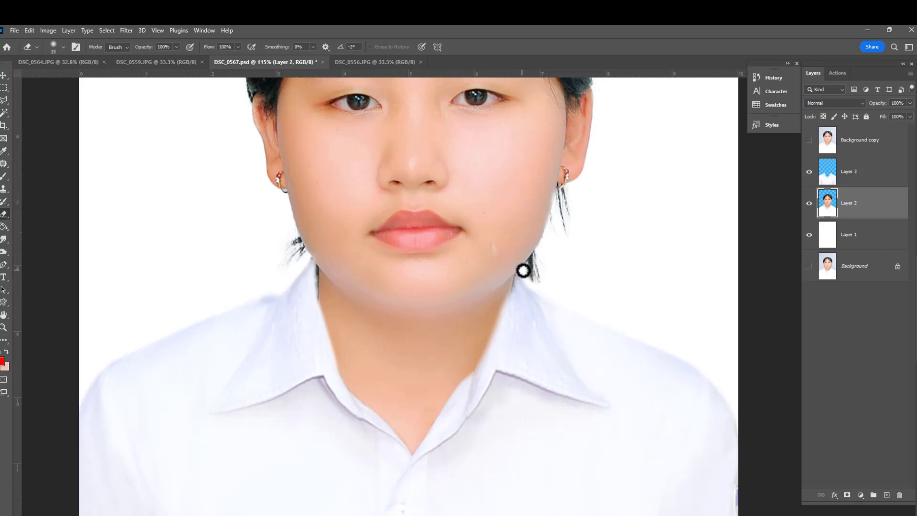
Erase the shirt layer's neck edges with a size-100 eraser and view the whole photo
left_click(855, 171)
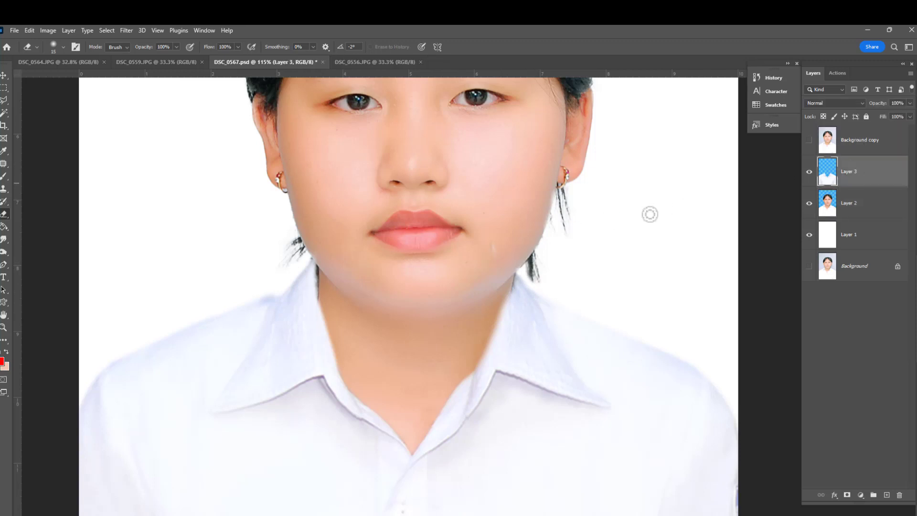
key("shift+e")
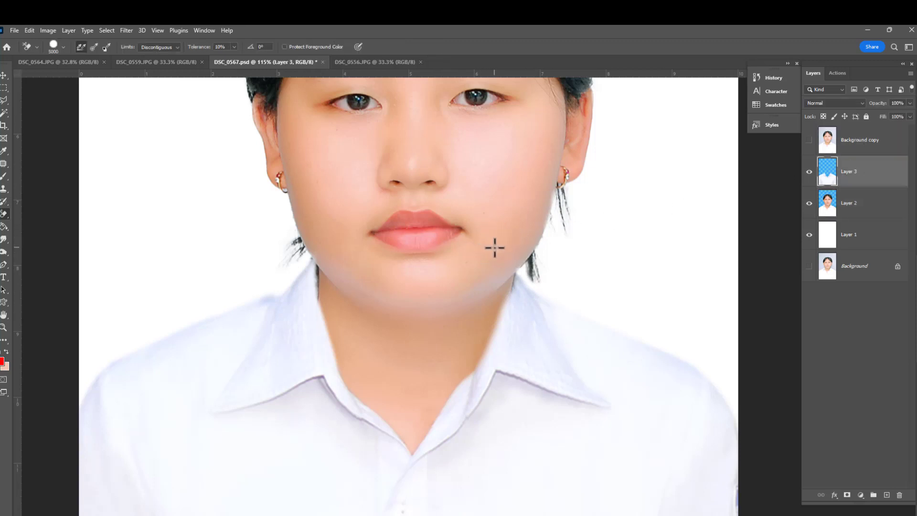
key("shift+e")
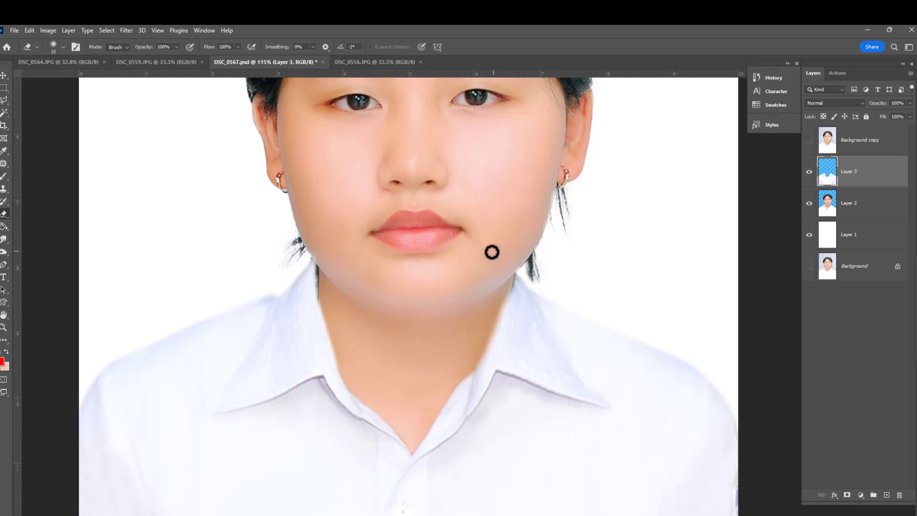
key("bracketright")
key("bracketright")
key("bracketright")
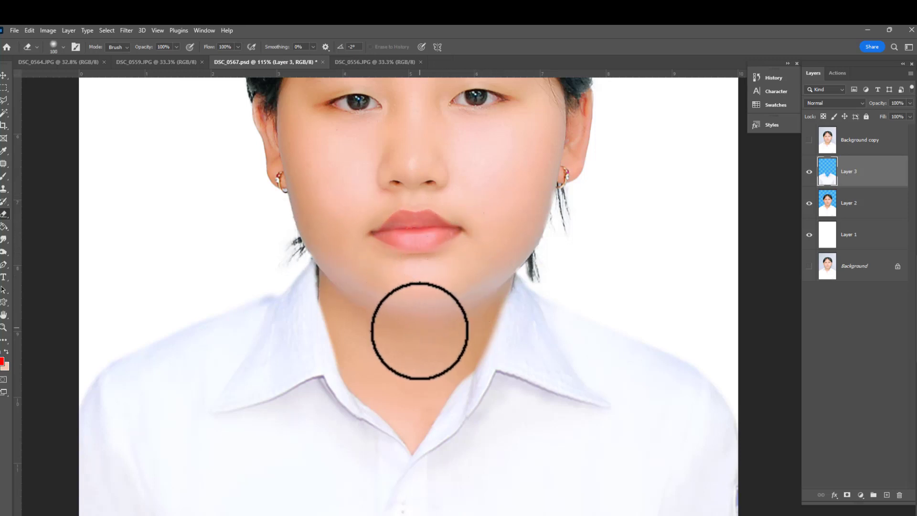
key("ctrl+0")
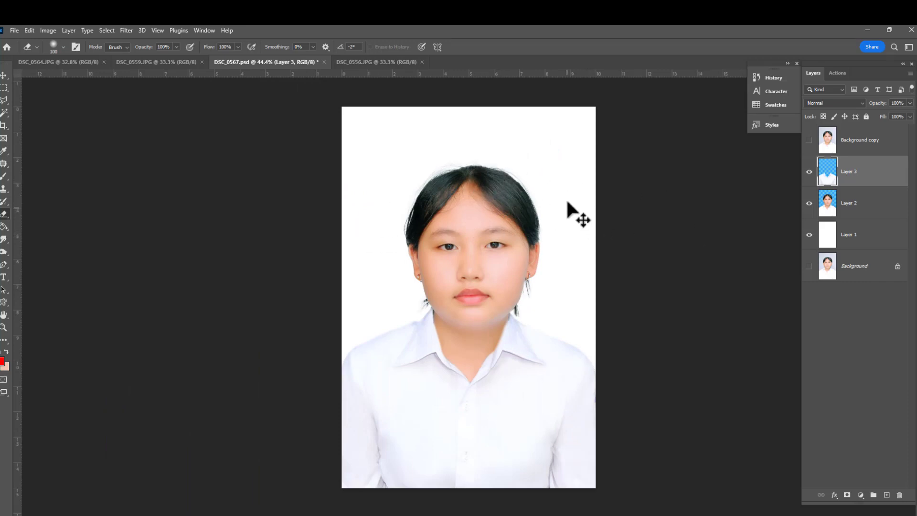
Zoom and switch between the original DSC_0567.JPG window and the edited portrait
scroll(457, 311, "down", 1)
scroll(457, 311, "down", 1)
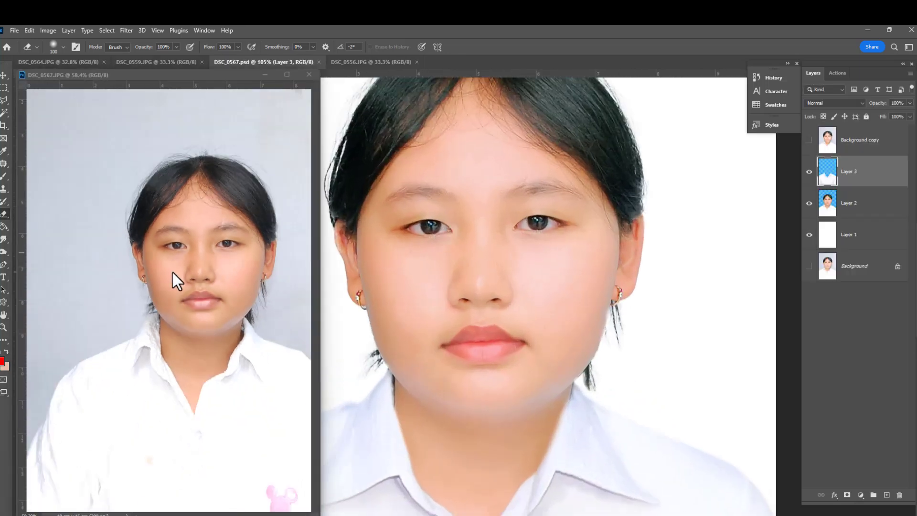
scroll(172, 272, "up", 1)
scroll(234, 271, "up", 3)
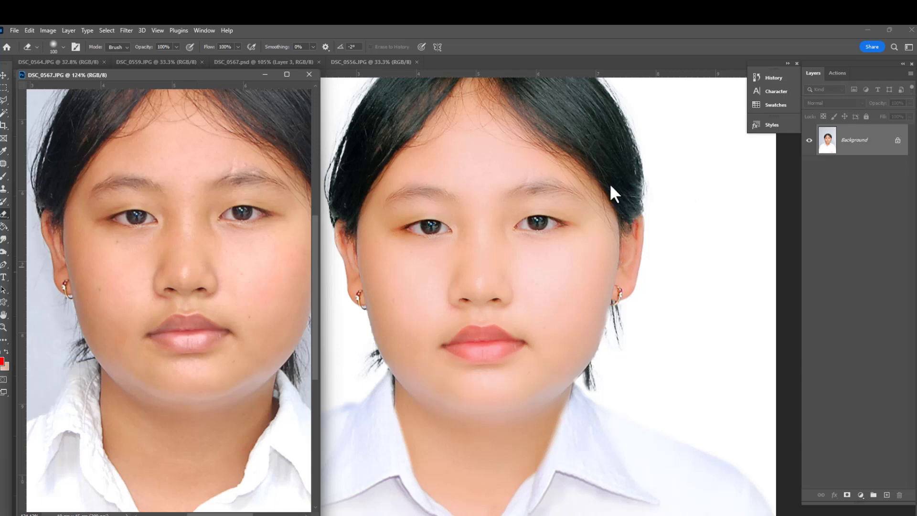
left_click(555, 291)
scroll(544, 277, "down", 2)
scroll(545, 277, "down", 2)
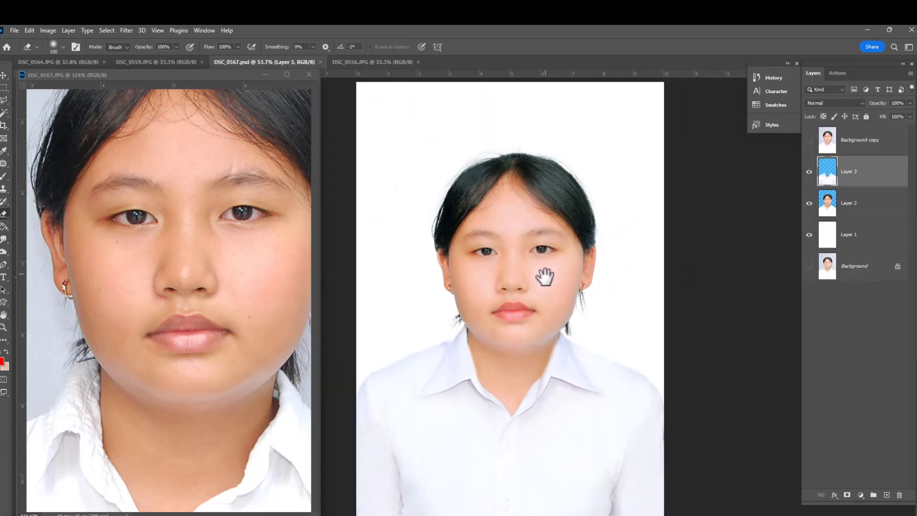
left_click(204, 330)
scroll(207, 307, "down", 2)
scroll(239, 306, "down", 2)
left_click(535, 256)
scroll(533, 258, "down", 2)
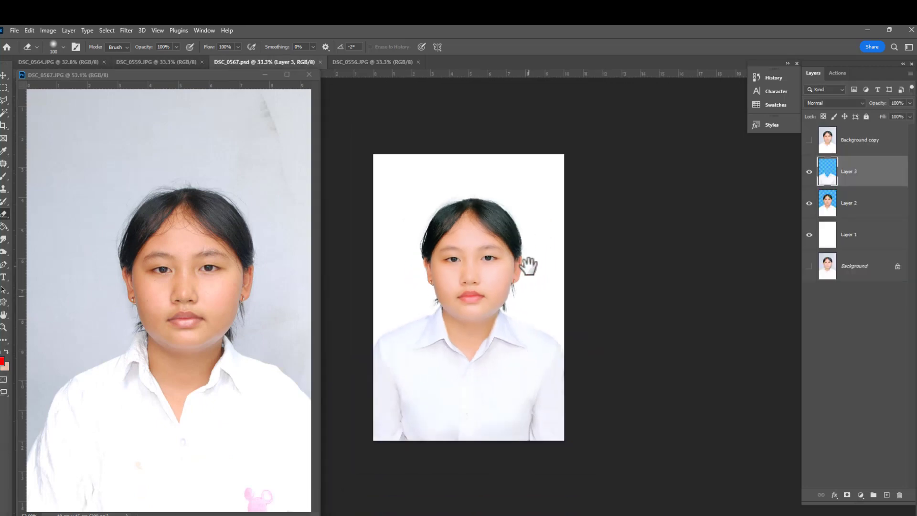
left_click(214, 330)
Fit the original DSC_0567.JPG photo whole in its floating window
right_click(204, 318)
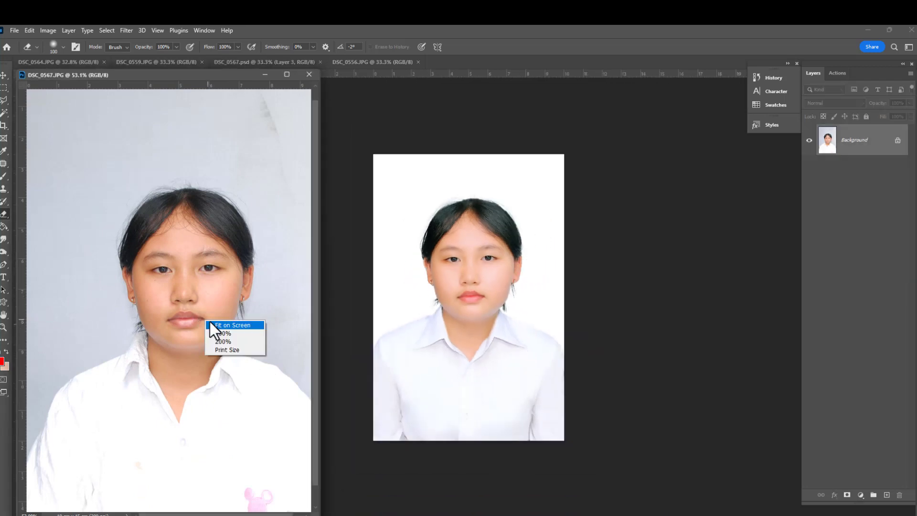
left_click(225, 323)
scroll(211, 363, "down", 1)
left_click(502, 344)
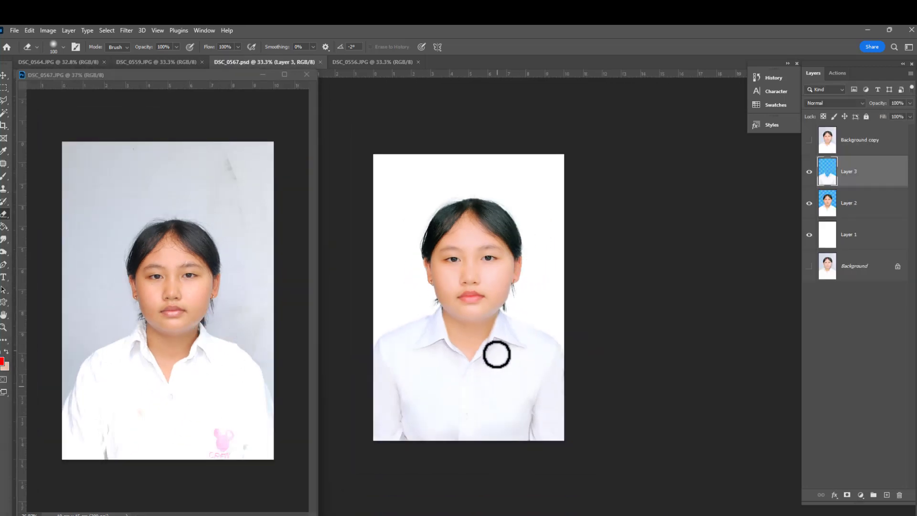
right_click(483, 343)
Crop the portrait to a 10 x 15 cm frame
key("Escape")
key("c")
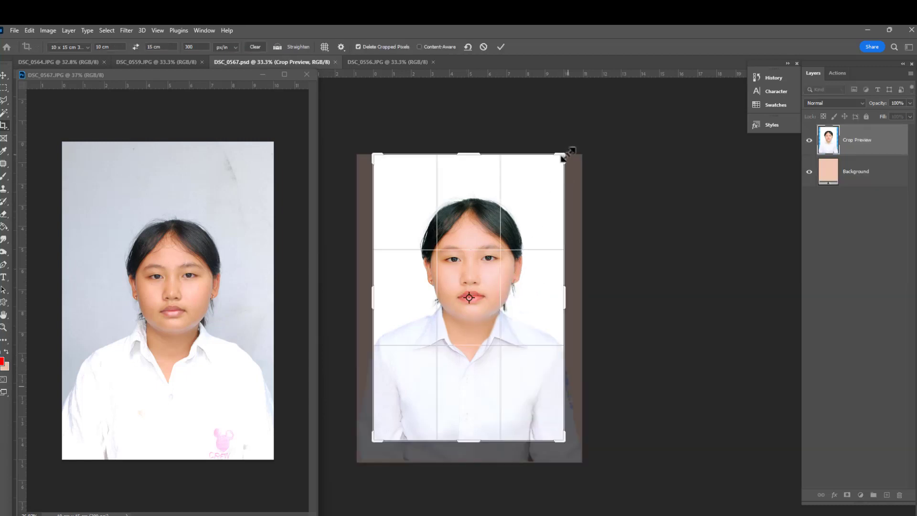
left_click_drag(565, 154, 571, 172)
left_click(509, 217)
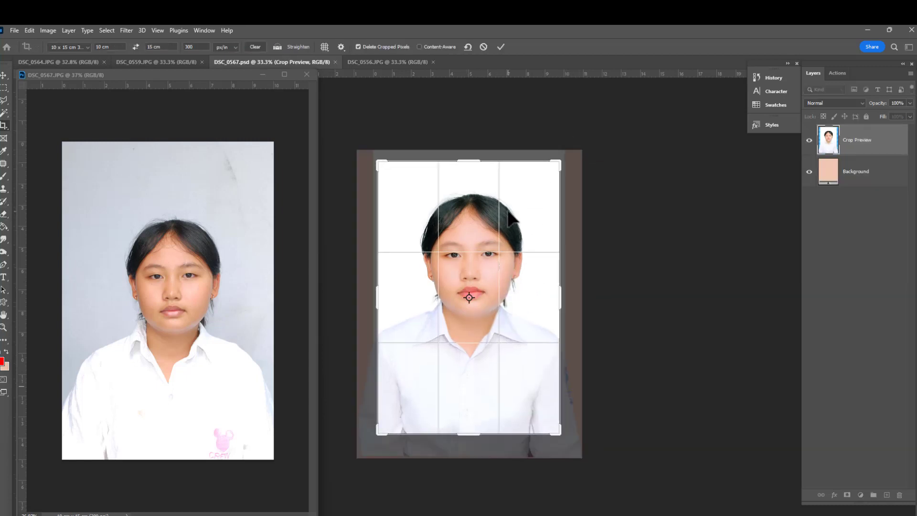
key("Return")
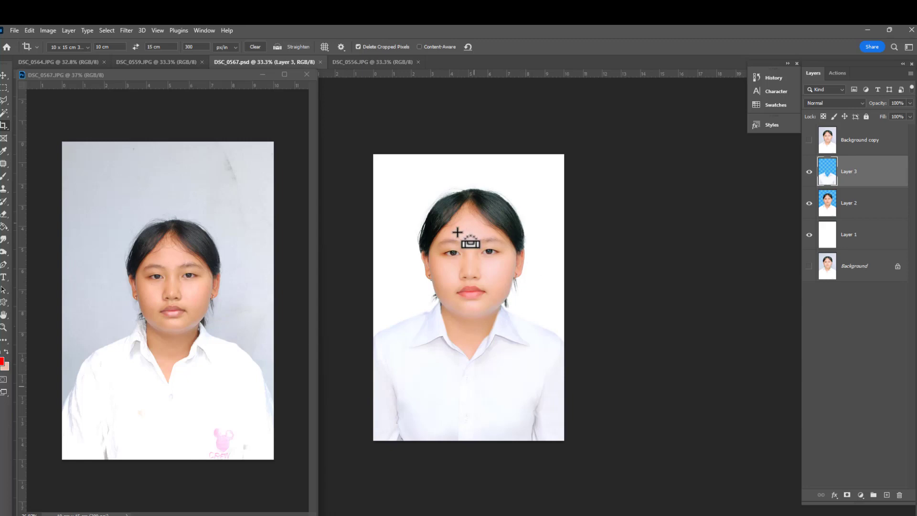
Save a JPEG copy named DSC_0567 copy.jpg
key("ctrl+alt+s")
left_click(191, 296)
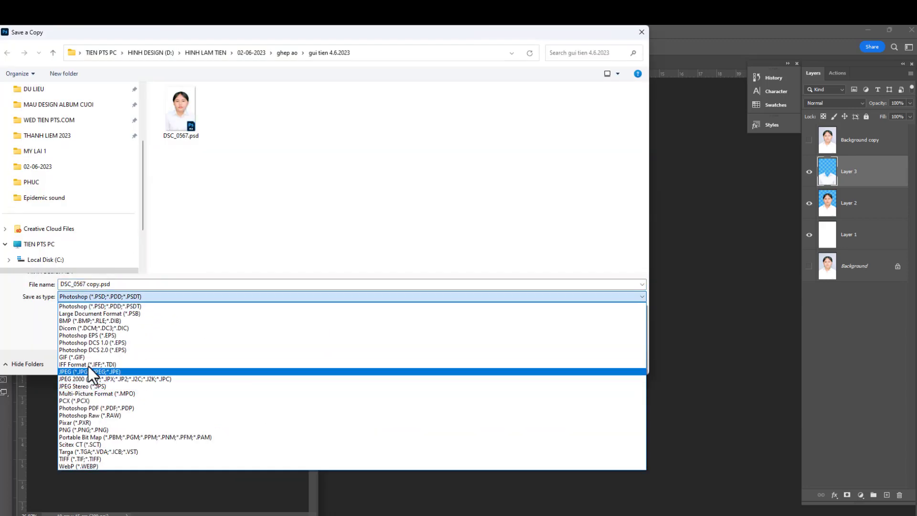
left_click(94, 371)
left_click(570, 363)
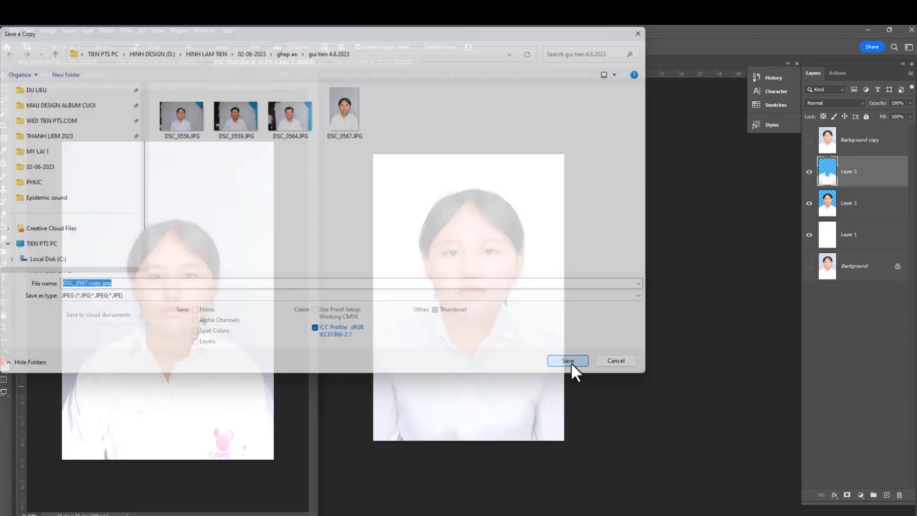
key("Return")
key("Return")
key("v")
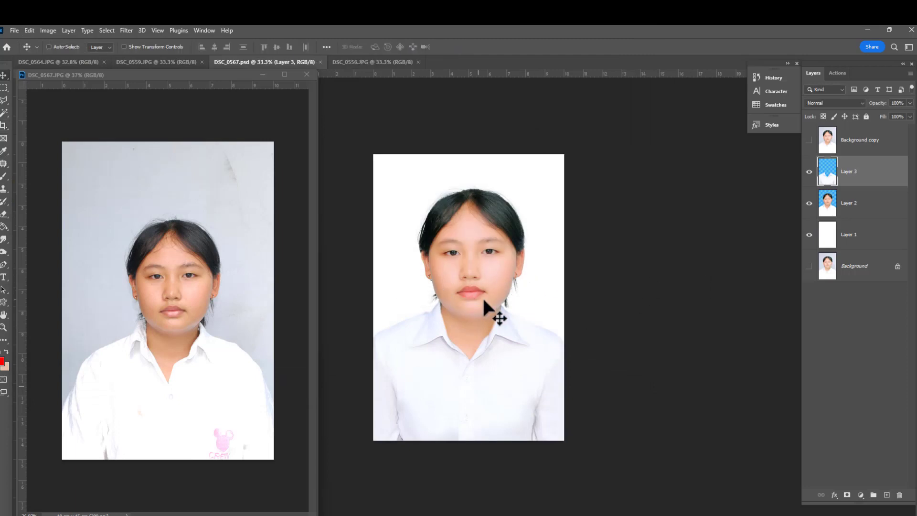
key("ctrl+0")
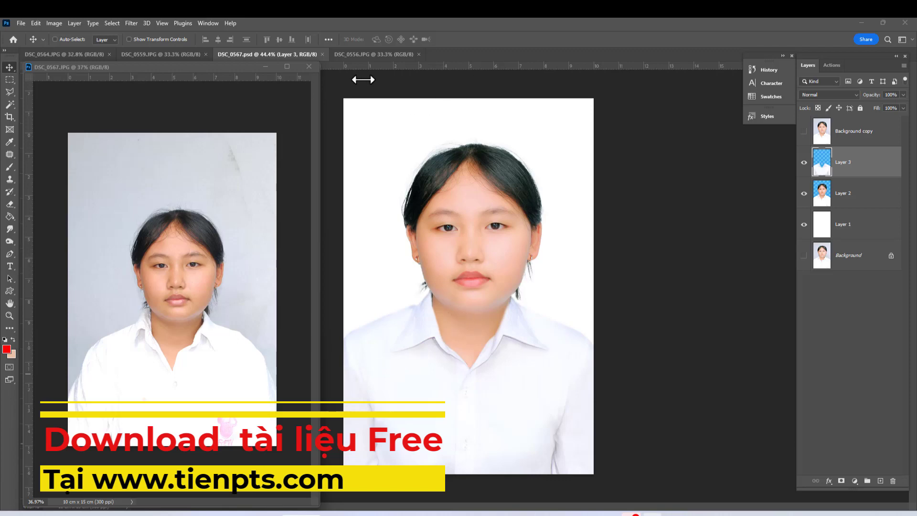
scroll(513, 246, "up", 2)
scroll(512, 246, "up", 2)
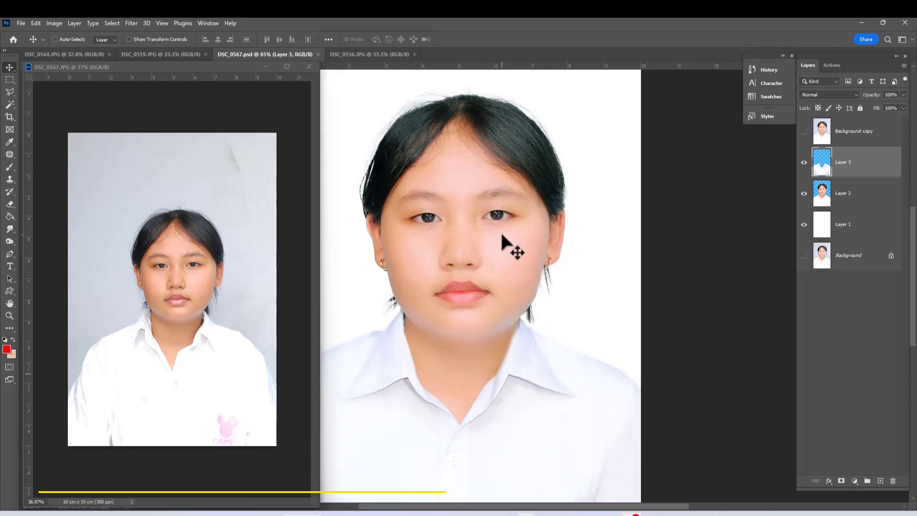
scroll(523, 268, "down", 1)
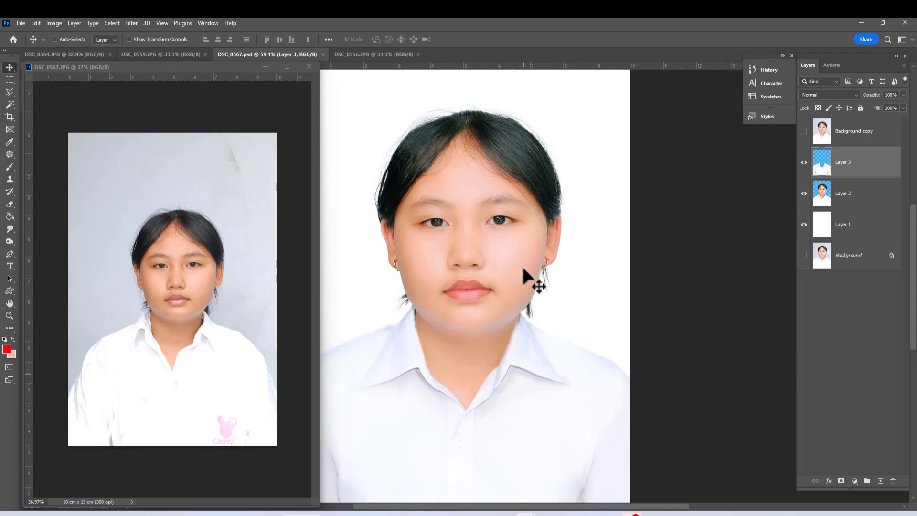
scroll(523, 269, "down", 1)
scroll(524, 269, "down", 1)
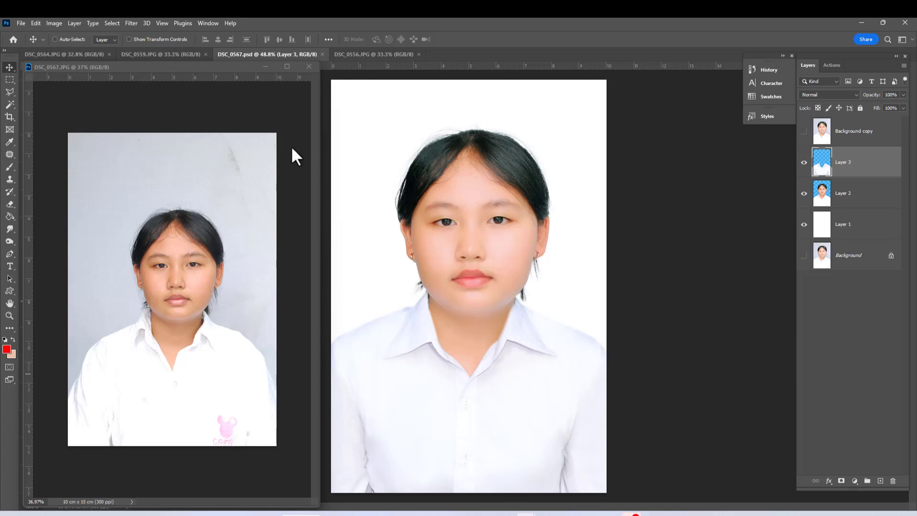
Put away the floating DSC_0567 original and view the DSC_0559.JPG portrait of a man
left_click(266, 67)
left_click(189, 54)
scroll(437, 262, "up", 3)
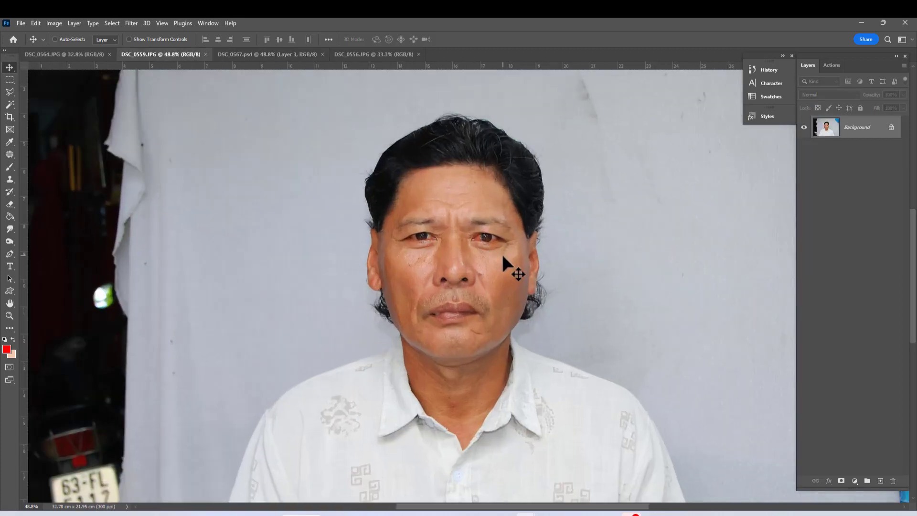
scroll(513, 266, "up", 2)
Look over the DSC_0556.JPG portrait of a woman
left_click(373, 55)
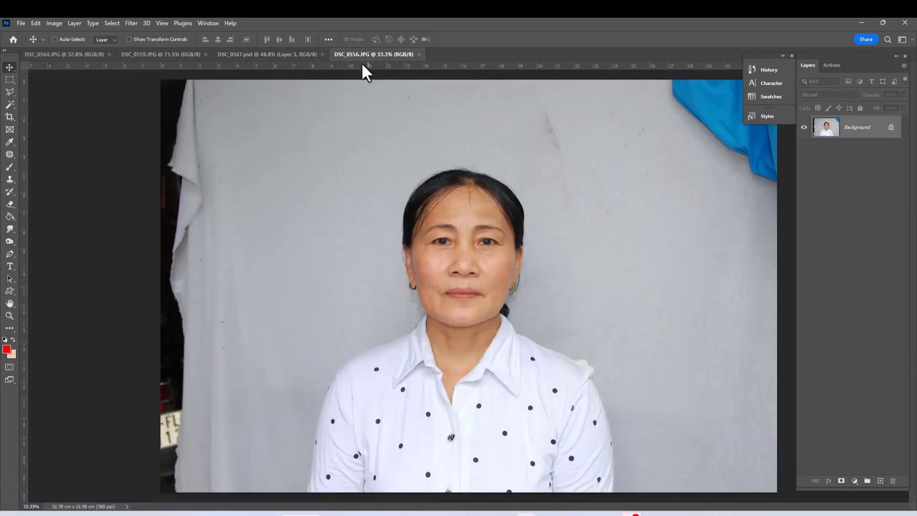
scroll(460, 256, "up", 2)
scroll(460, 255, "up", 2)
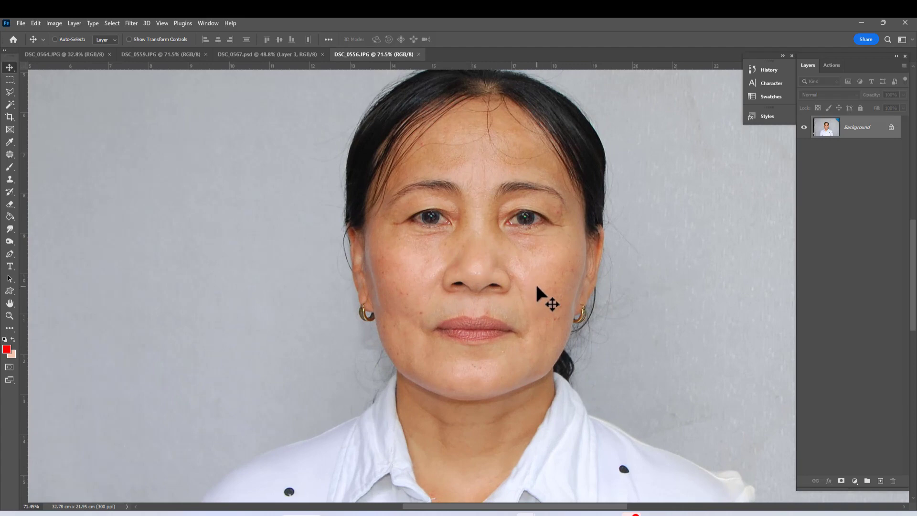
scroll(534, 285, "down", 1)
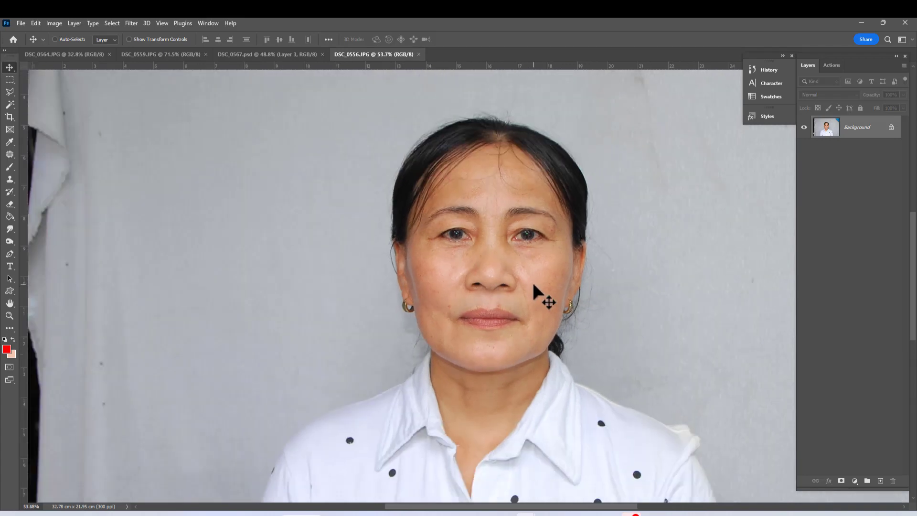
scroll(534, 285, "down", 1)
scroll(533, 282, "down", 1)
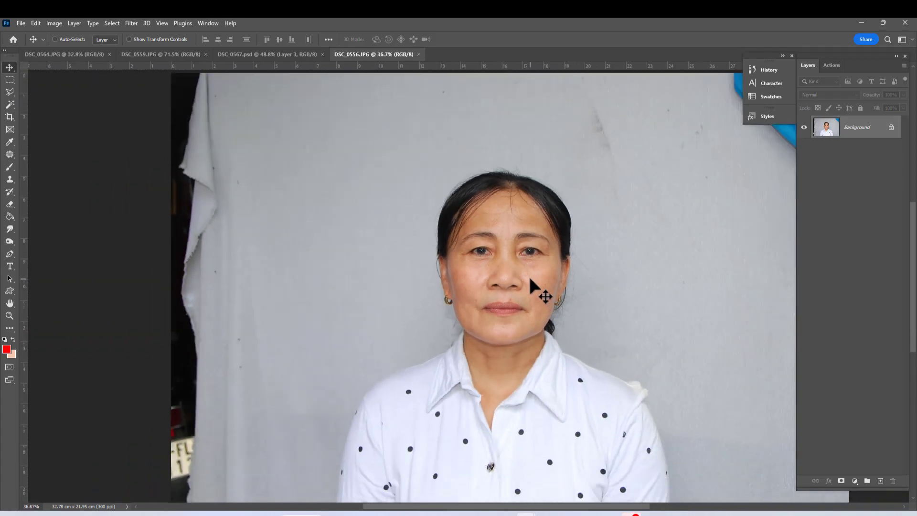
scroll(584, 303, "up", 1)
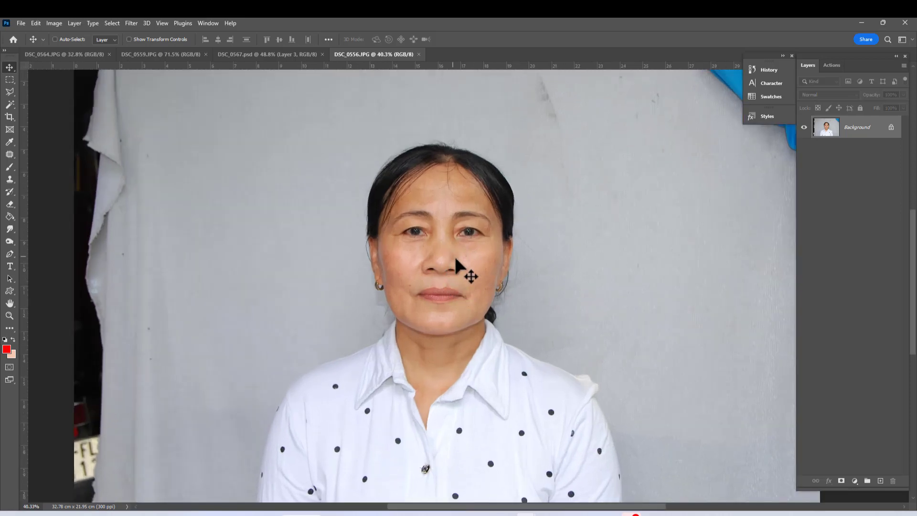
scroll(474, 265, "down", 2)
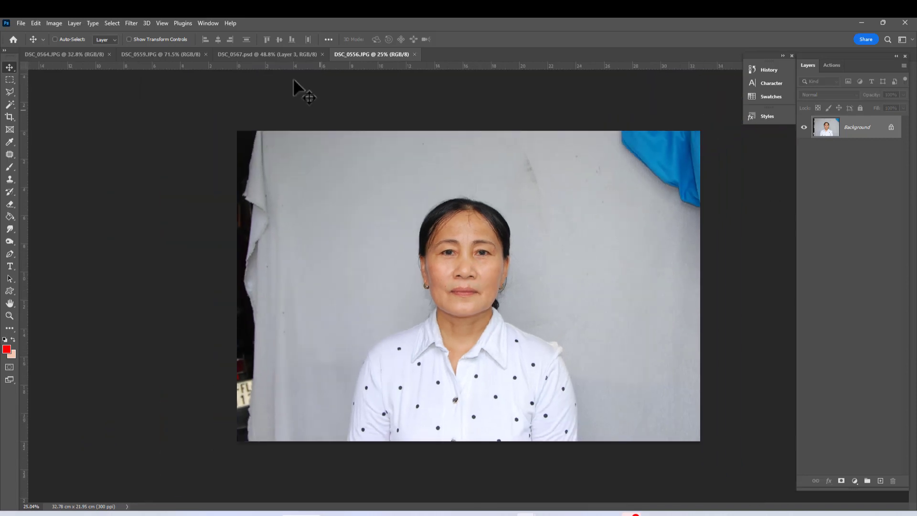
Crop the DSC_0564.JPG portrait of the man to a 10x15 cm head-and-shoulders frame
key("ctrl+Tab")
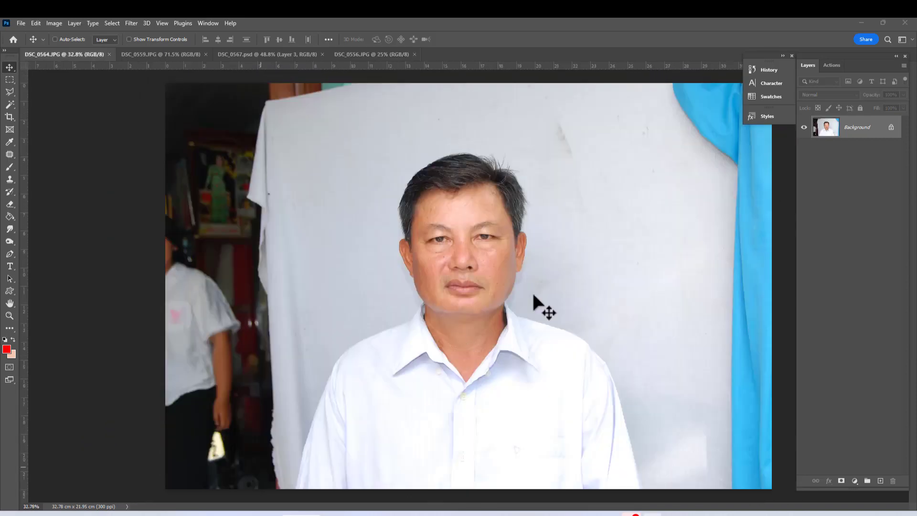
scroll(550, 258, "down", 1)
key("c")
right_click(471, 215)
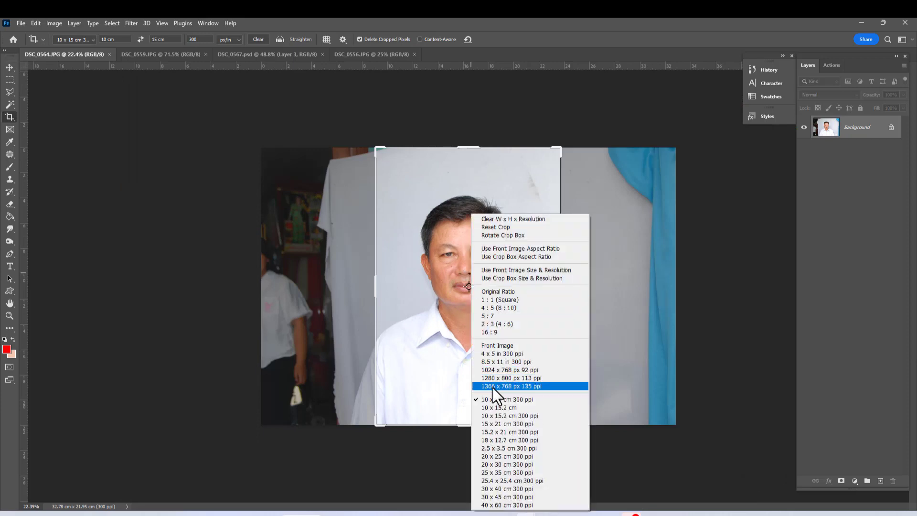
left_click(497, 407)
left_click_drag(557, 147, 558, 151)
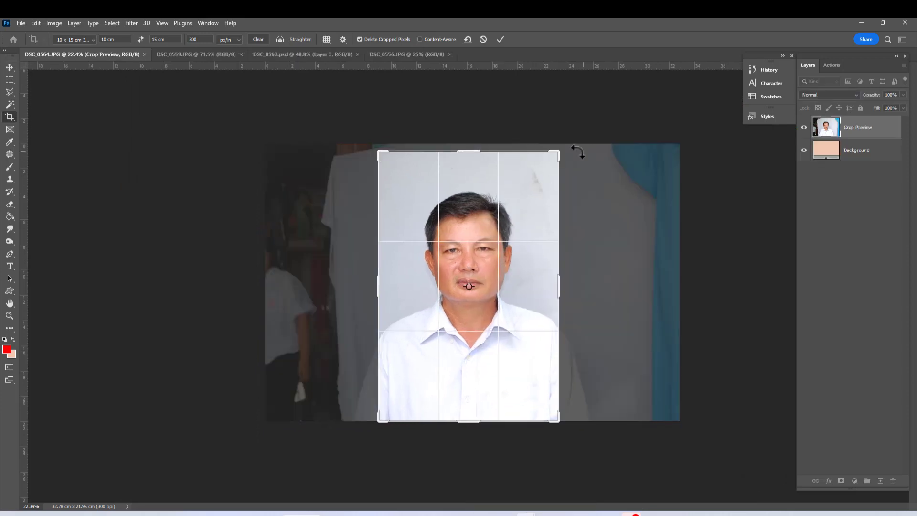
left_click_drag(559, 153, 554, 154)
key("Return")
Review the recorded actions list and bring up Hue/Saturation for the photo
scroll(500, 240, "up", 3)
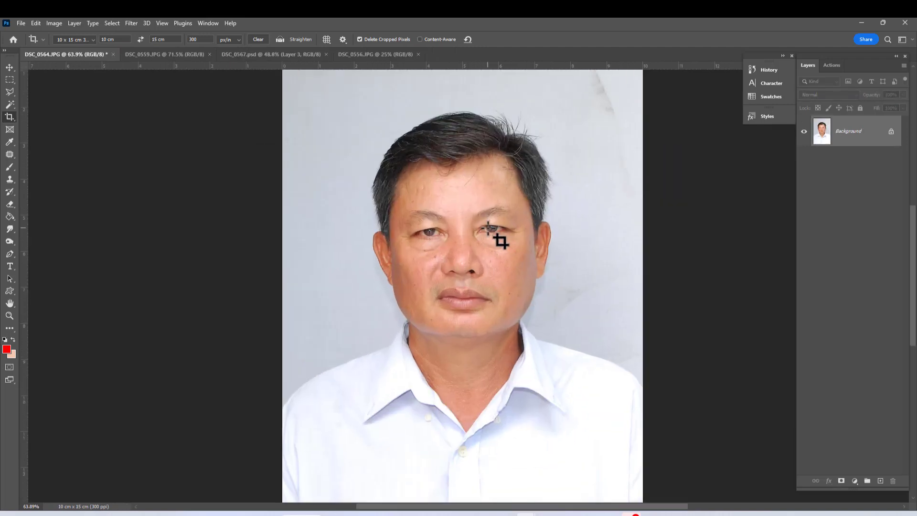
scroll(501, 239, "up", 3)
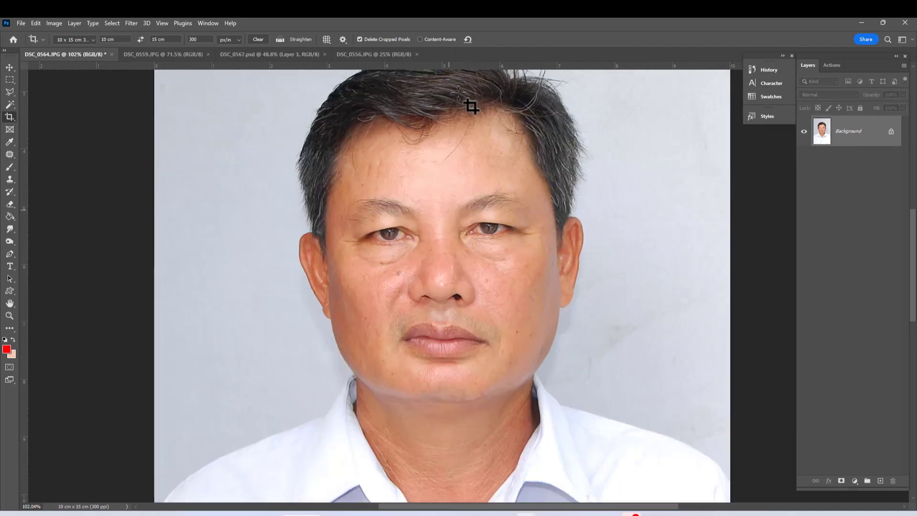
left_click(833, 66)
left_click_drag(906, 115, 909, 133)
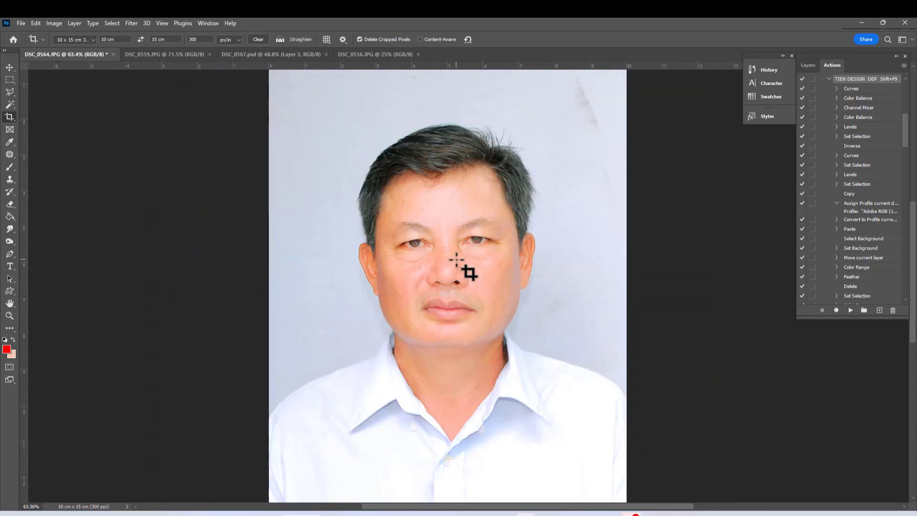
scroll(464, 232, "up", 2)
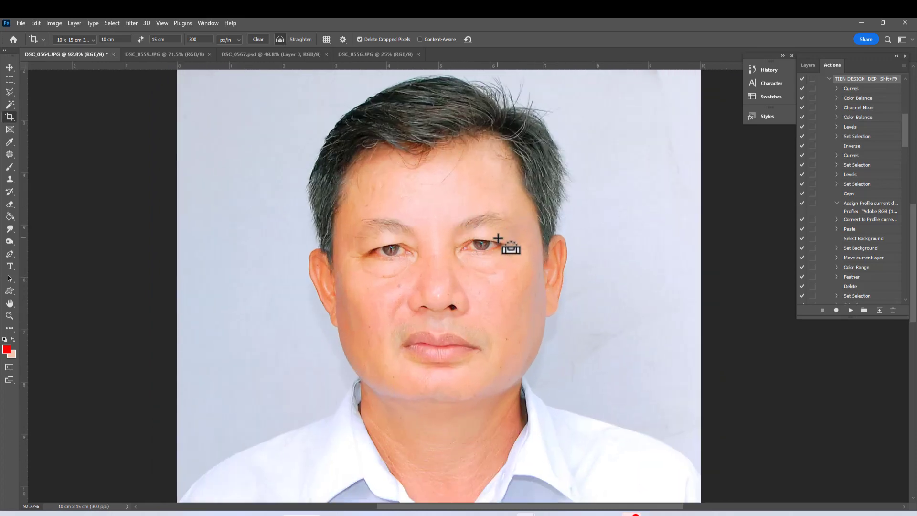
key("ctrl+u")
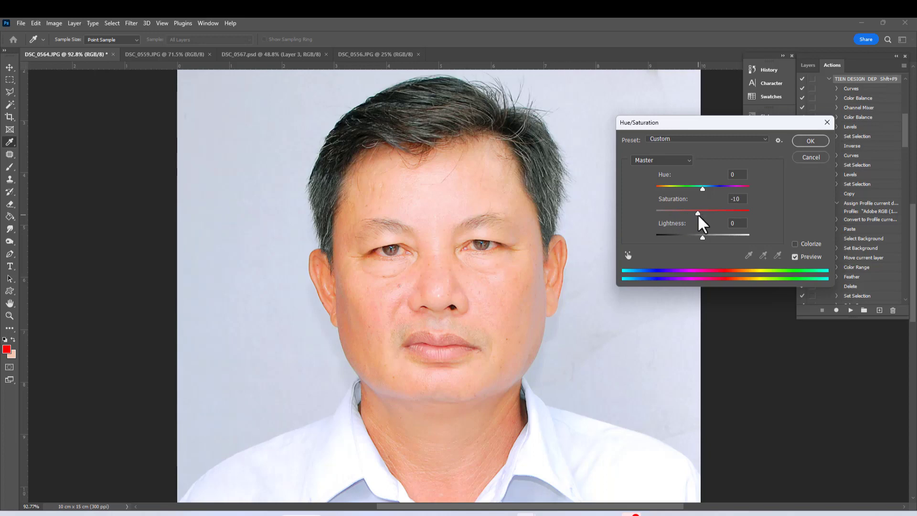
Apply the -10 saturation adjustment and switch to the Magic Wand tool
key("Return")
key("w")
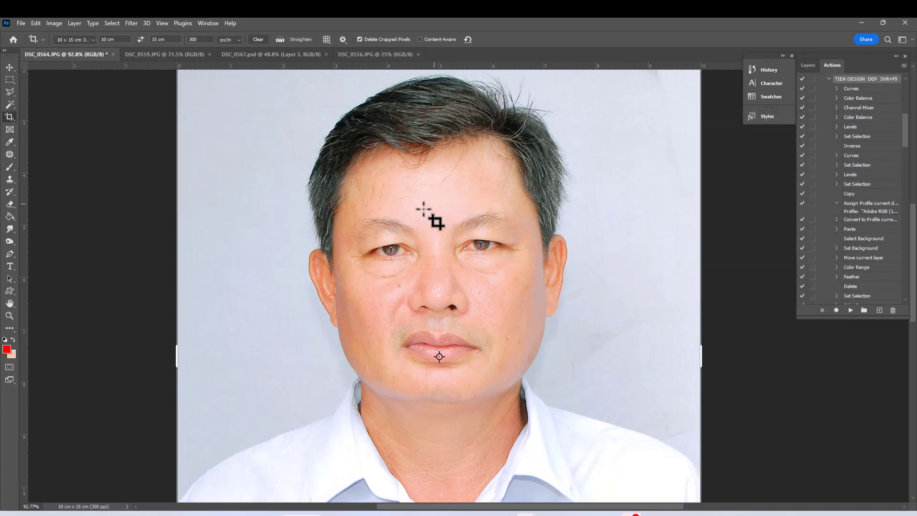
key("shift+w")
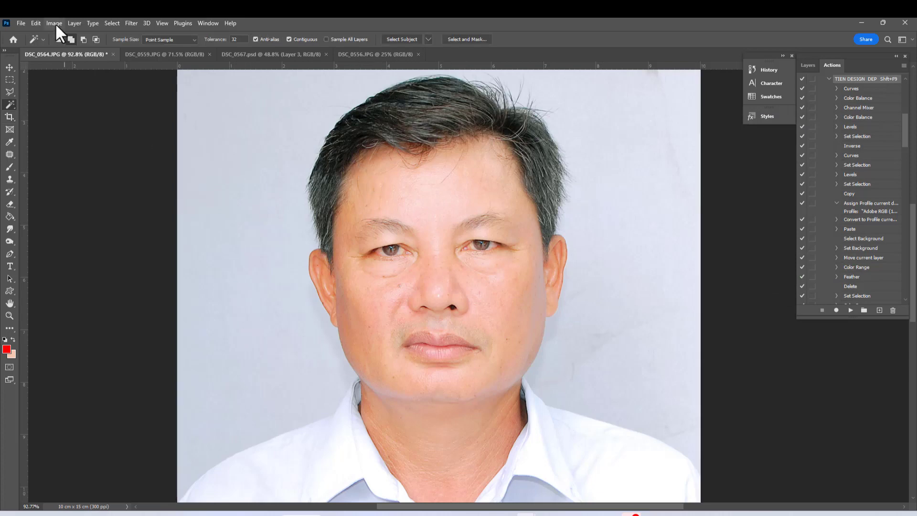
Cut yellow in the Yellows range by -35% with Selective Color
left_click(55, 23)
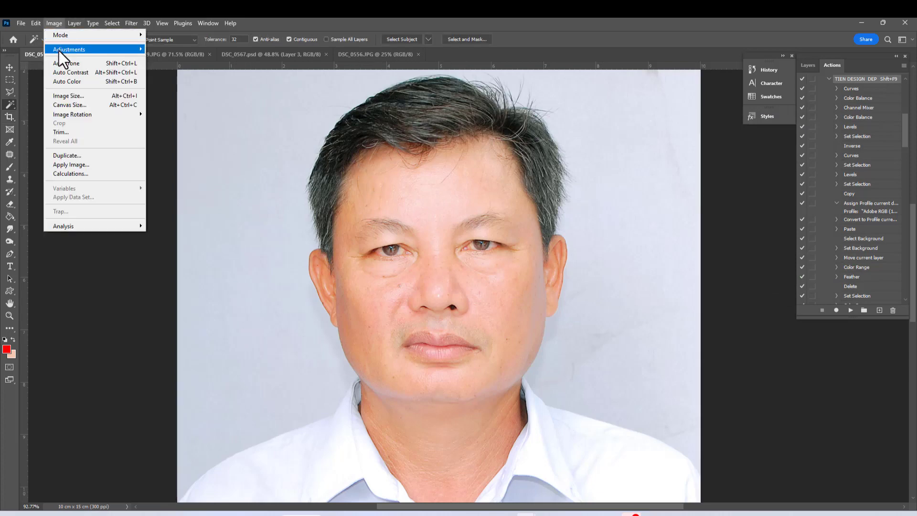
mouse_move(70, 48)
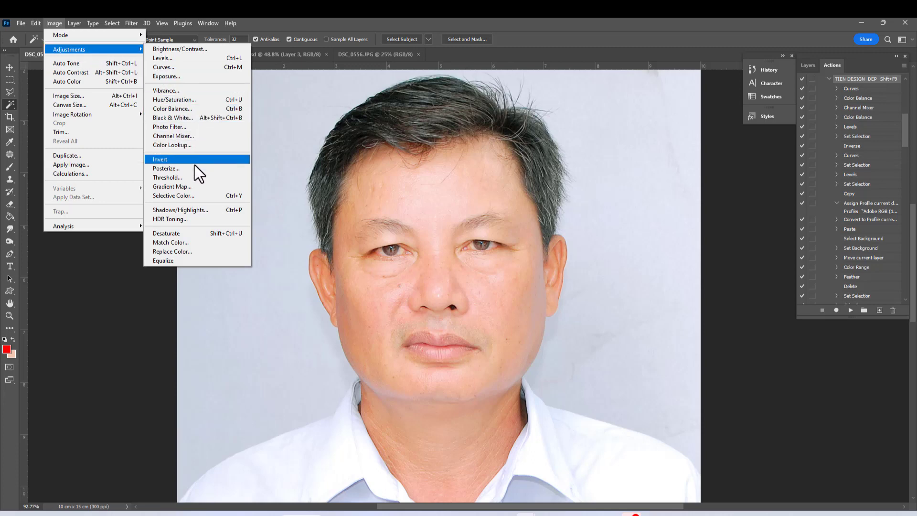
left_click(192, 196)
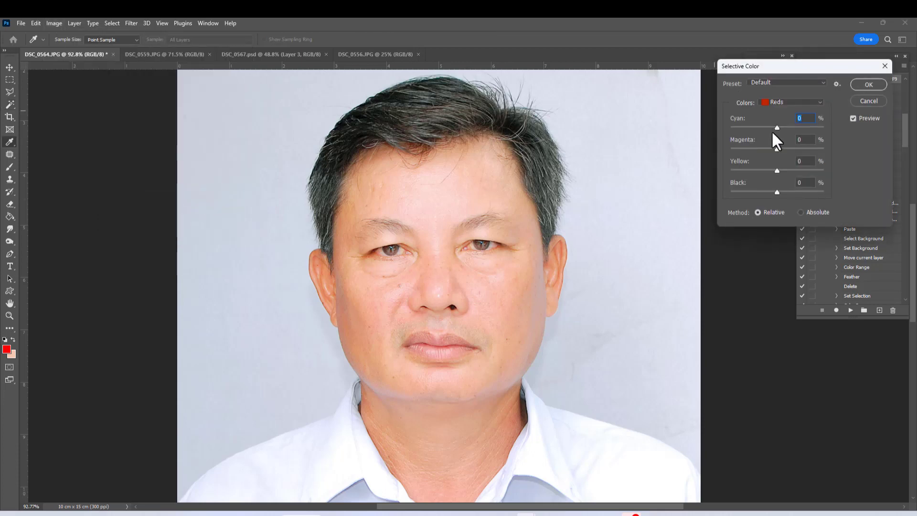
left_click(770, 102)
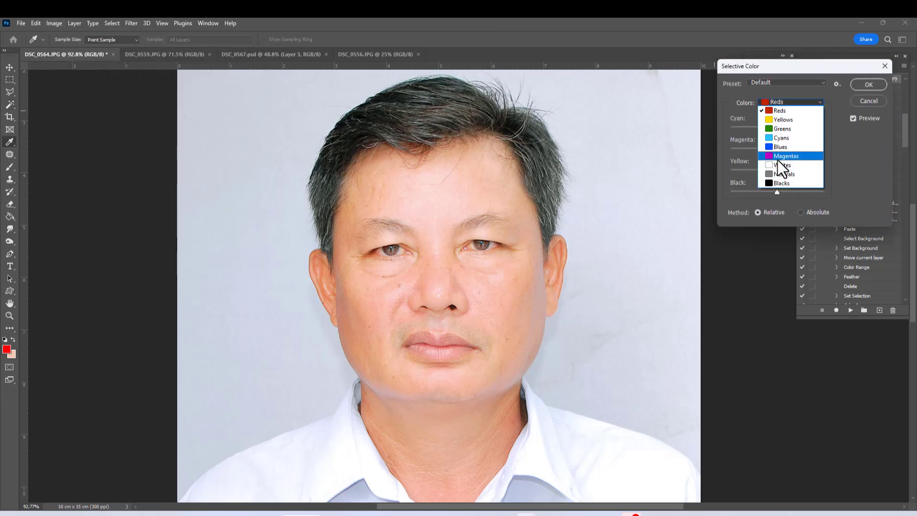
left_click(774, 121)
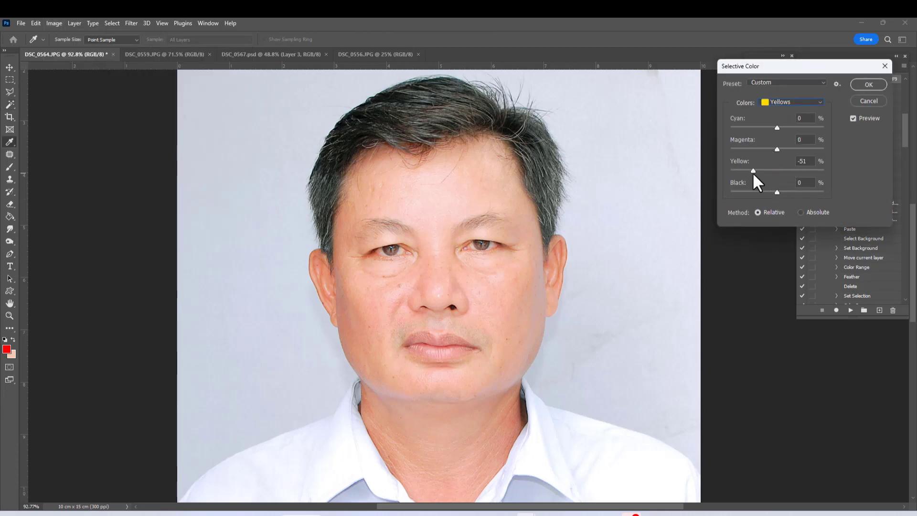
left_click_drag(758, 175, 759, 175)
left_click(869, 84)
Smooth the skin with SkinFiner at Portrait Size 53, Medium +40 and Balance -21
key("w")
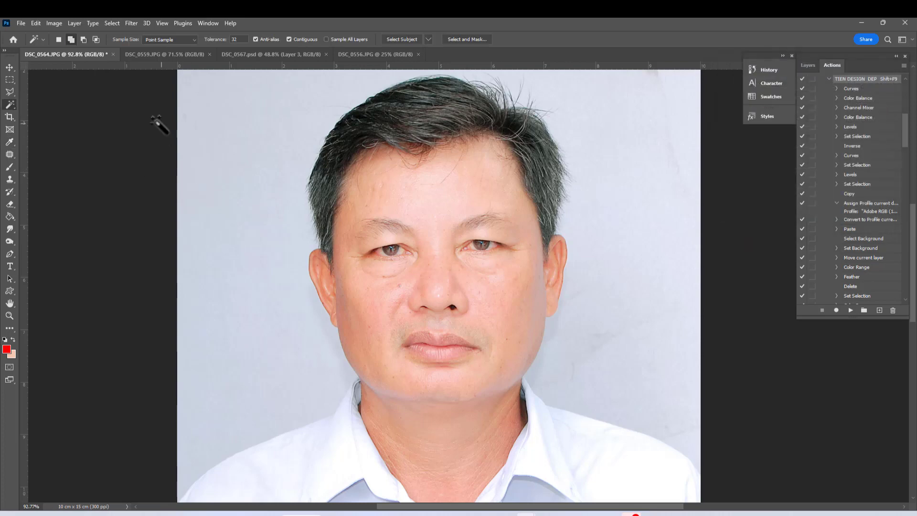
left_click(131, 23)
mouse_move(151, 252)
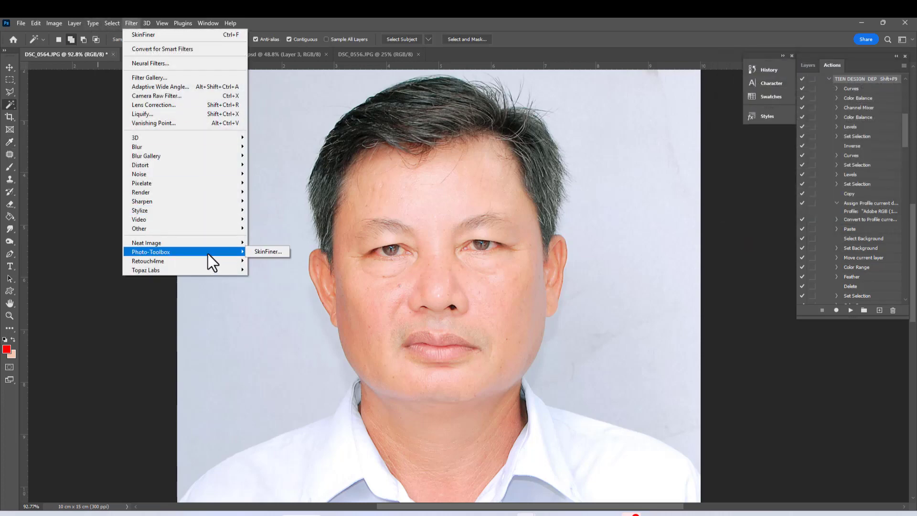
left_click(268, 251)
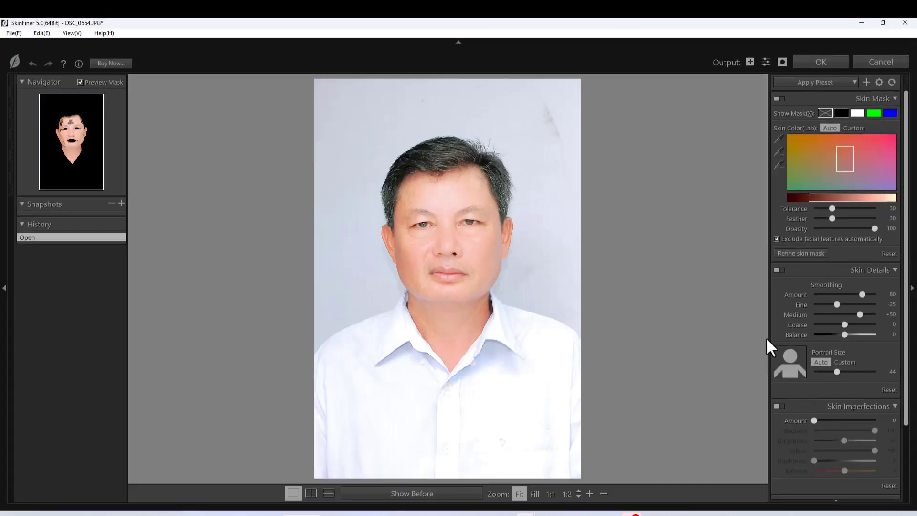
left_click_drag(838, 372, 845, 378)
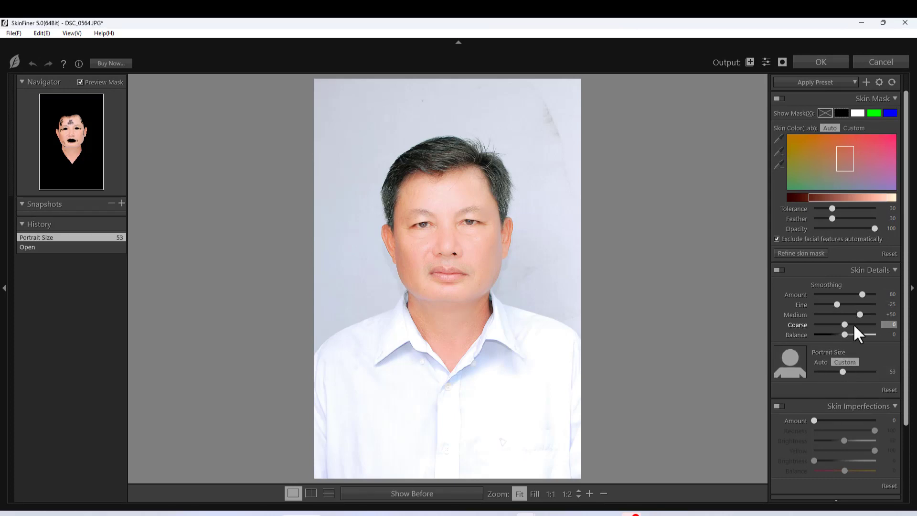
left_click_drag(844, 334, 857, 315)
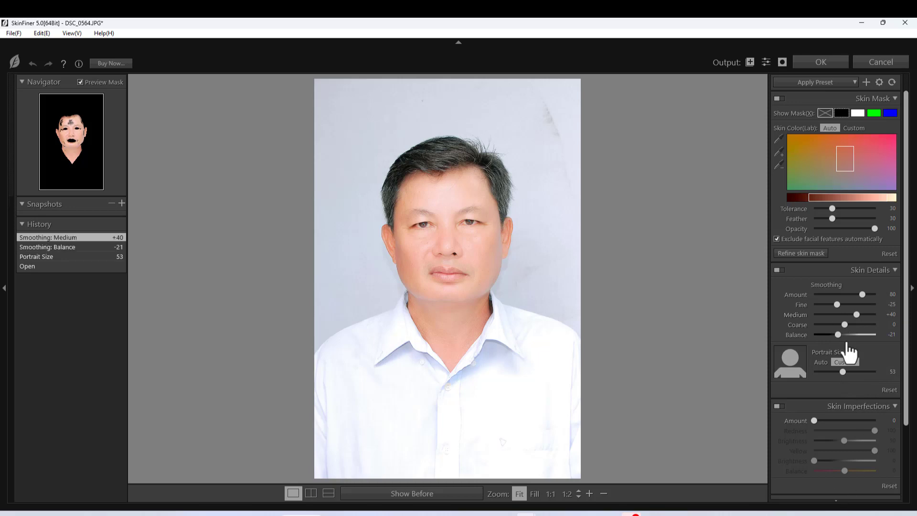
left_click(821, 62)
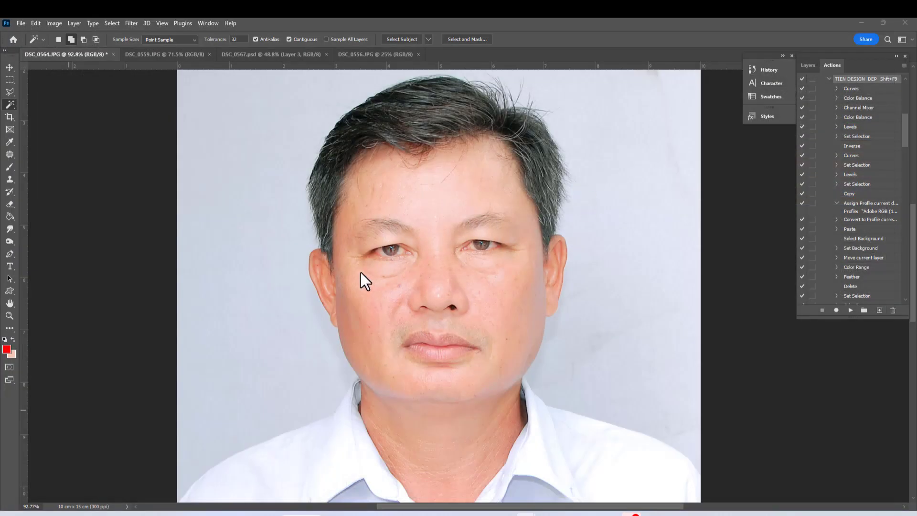
Select the man with Select Subject and output a 1.0 px feathered cutout to a new layer
key("ctrl+0")
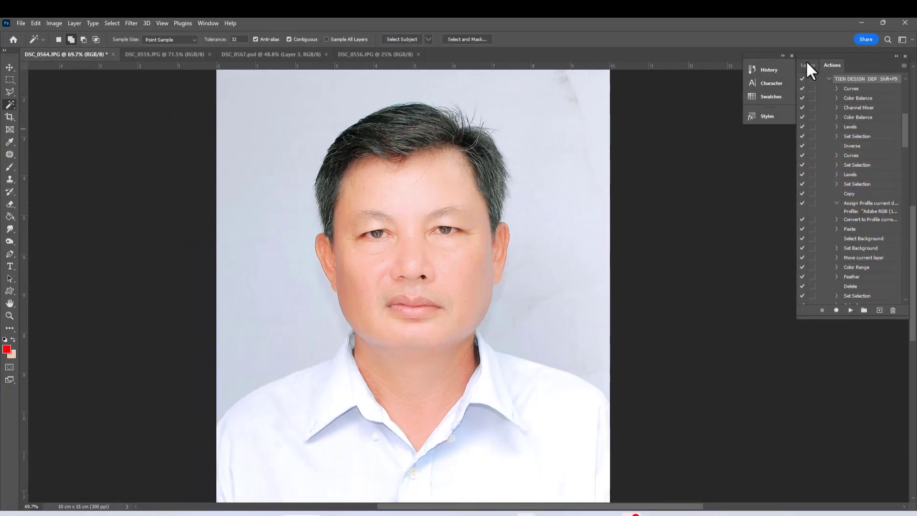
left_click(808, 65)
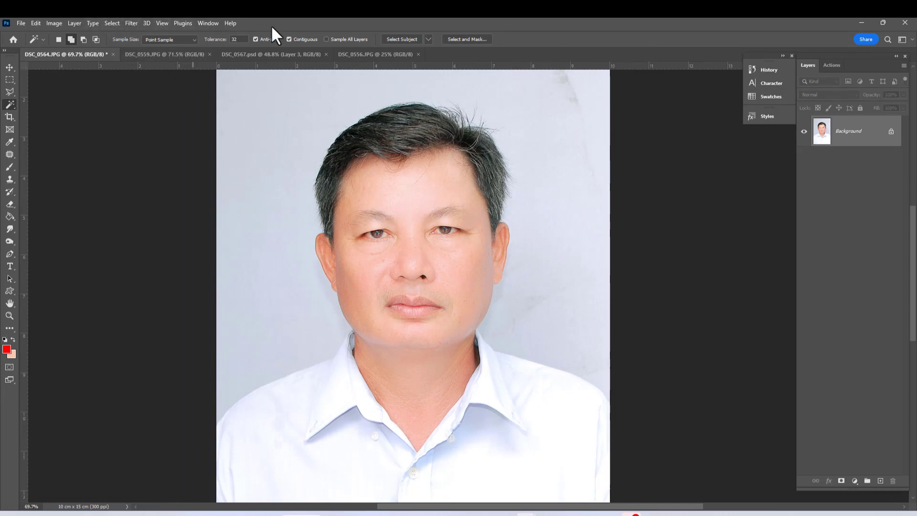
left_click(404, 39)
left_click(463, 39)
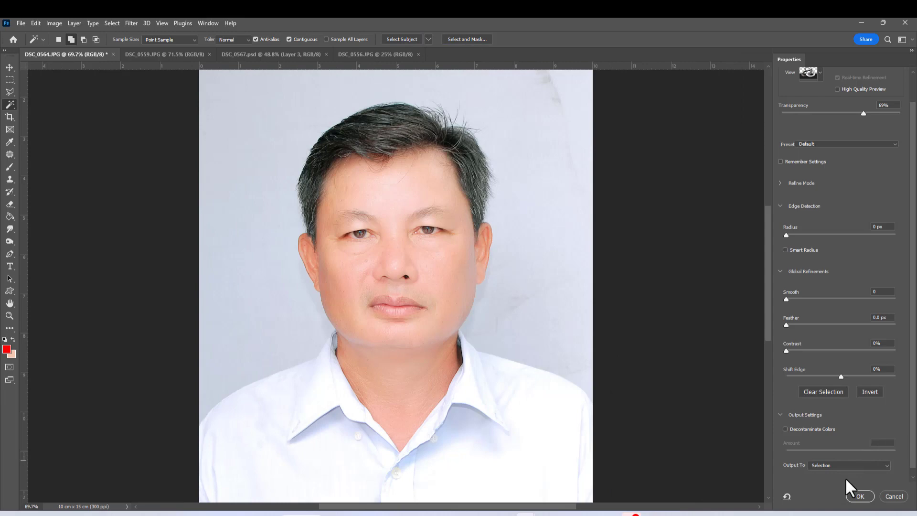
left_click(839, 466)
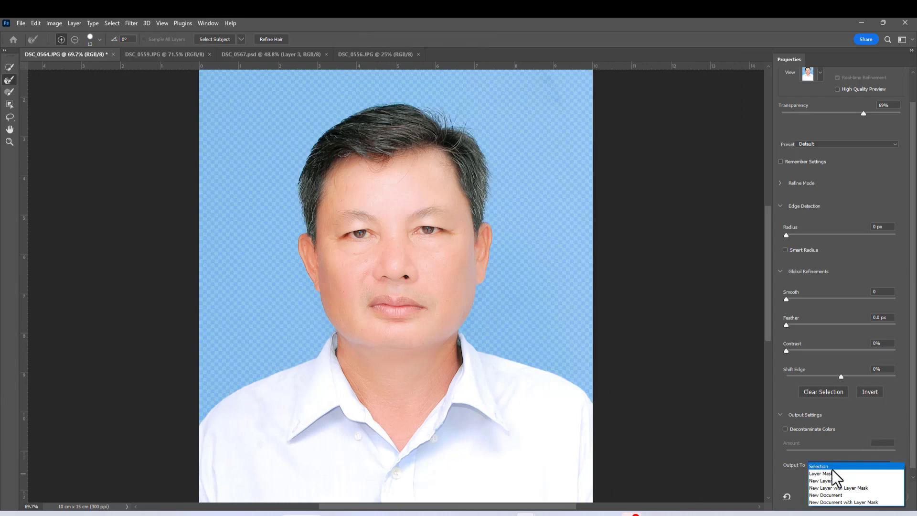
left_click(827, 481)
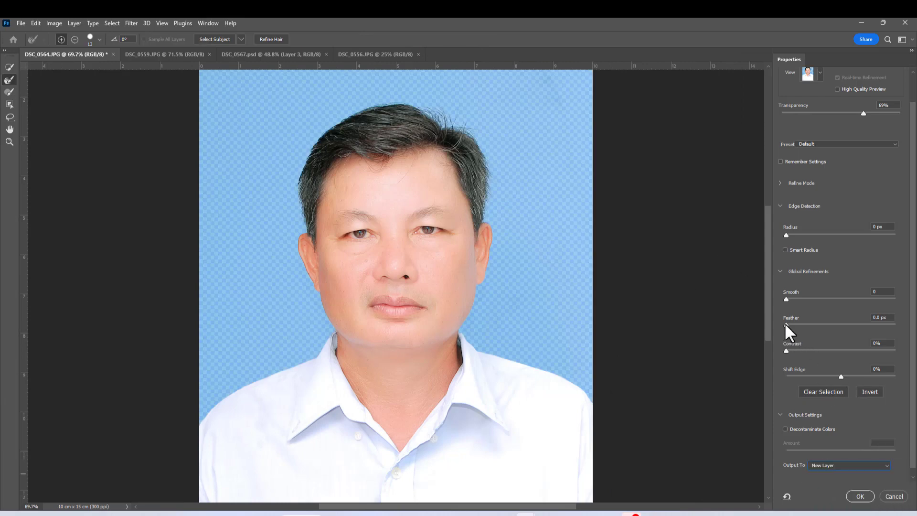
left_click_drag(792, 325, 791, 325)
left_click(860, 496)
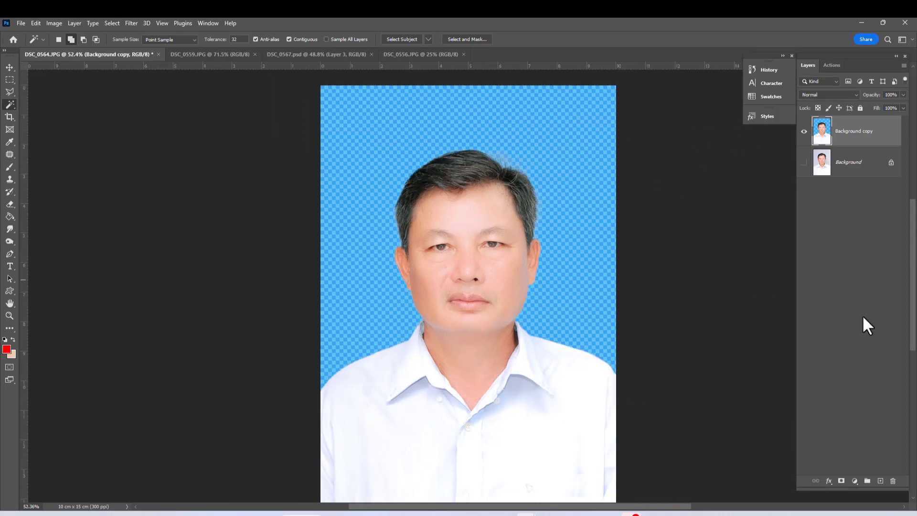
Add Layer 1 below the Background copy cutout and set the foreground colour to white
left_click(880, 481)
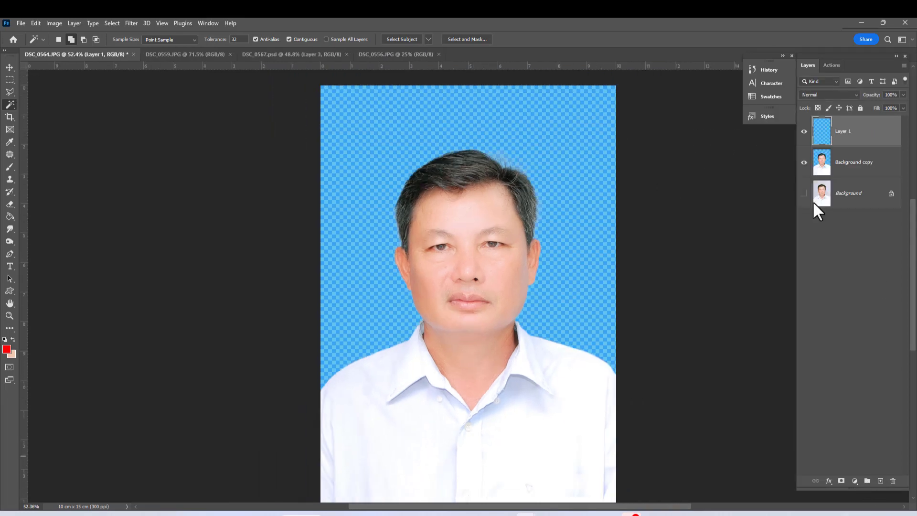
left_click(6, 349)
left_click_drag(120, 278, 66, 233)
key("Return")
key("w")
left_click_drag(837, 144, 841, 175)
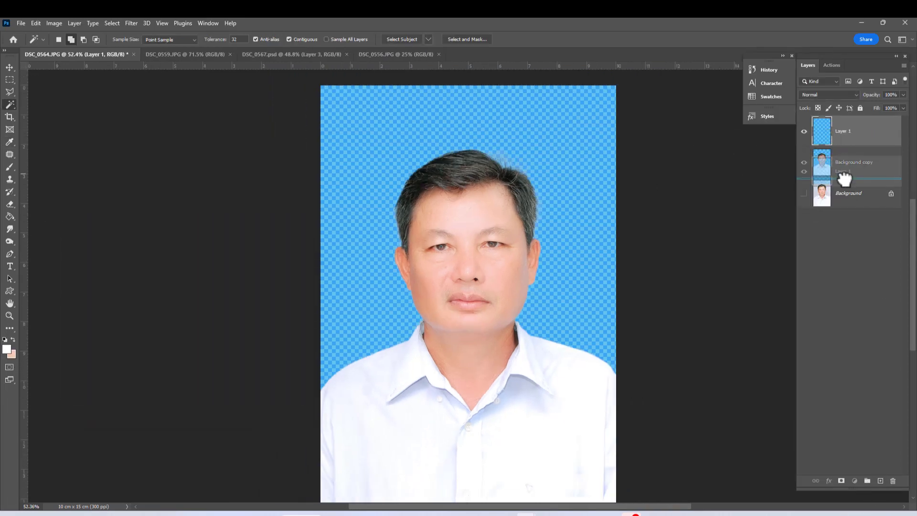
Fill Layer 1 with white using the Paint Bucket tool
key("g")
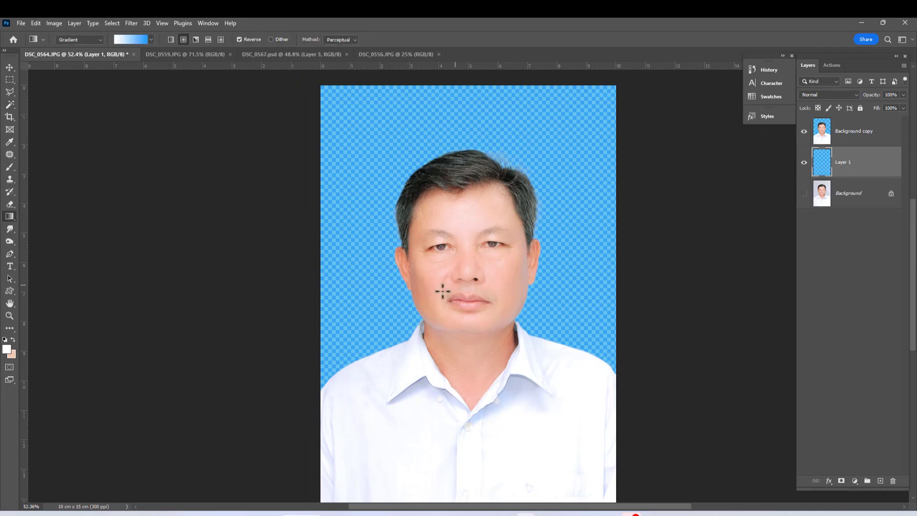
right_click(10, 216)
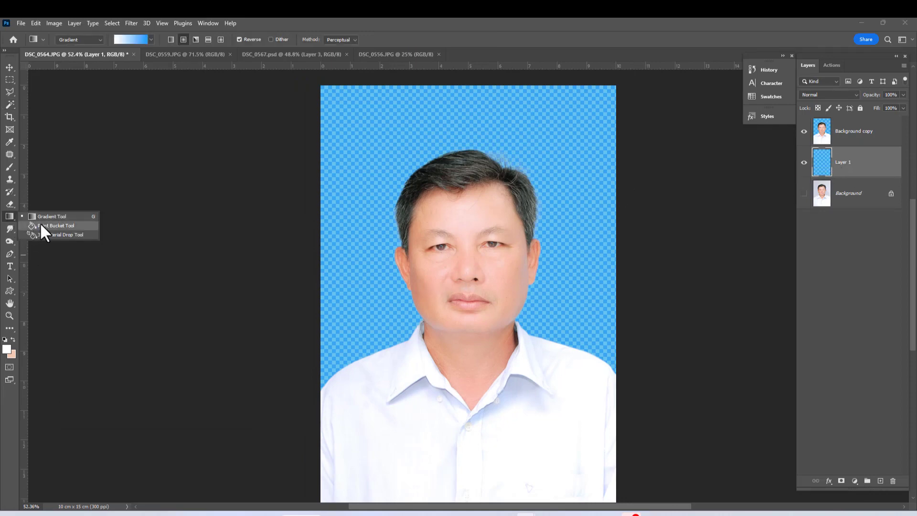
left_click(48, 223)
left_click(391, 253)
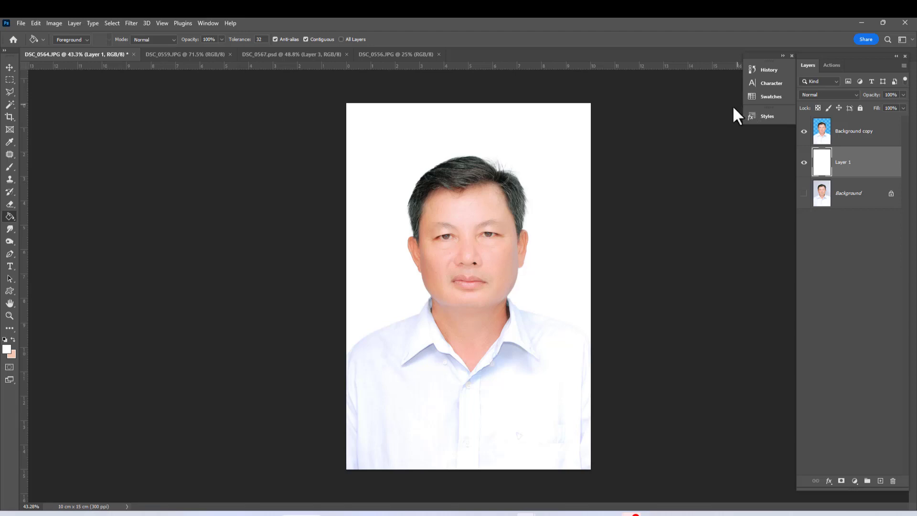
scroll(562, 215, "up", 3)
scroll(551, 207, "up", 2)
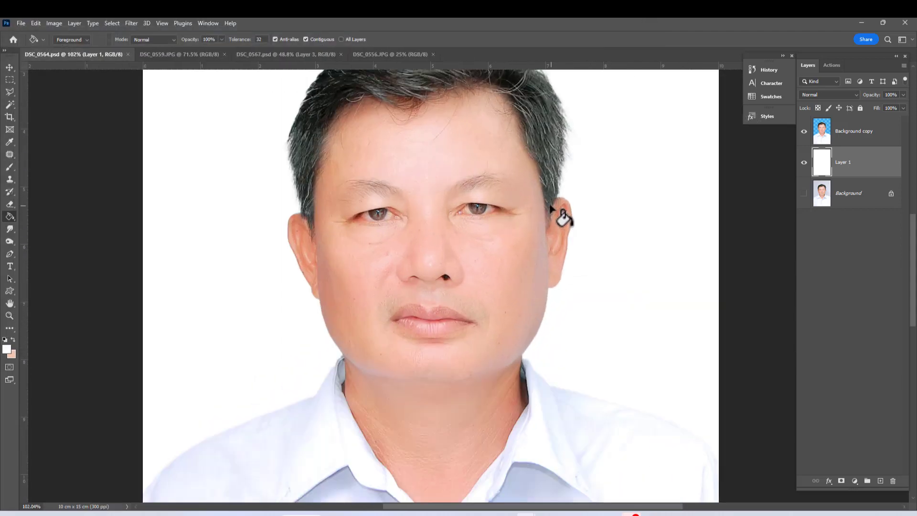
scroll(702, 242, "up", 1)
Select the Background copy layer, check the top of the head, and open Save a Copy
left_click(855, 133)
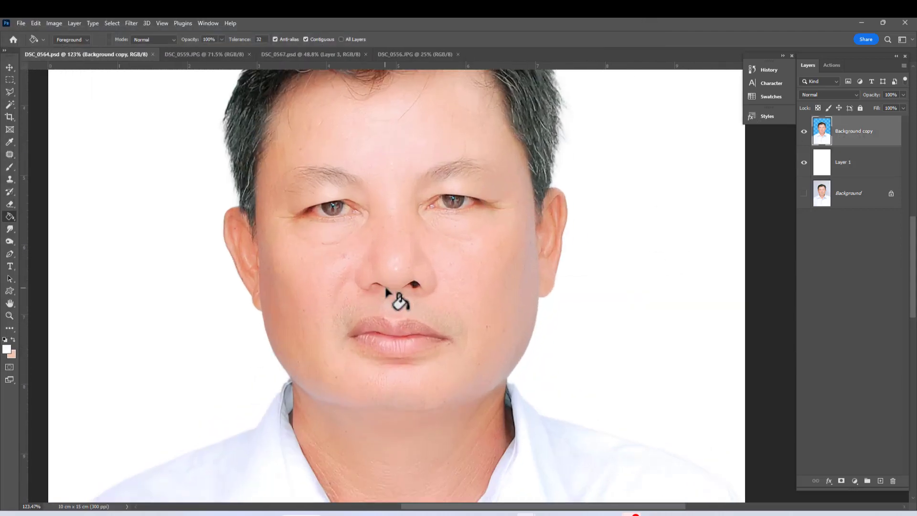
scroll(363, 268, "up", 1)
left_click_drag(346, 184, 338, 352)
scroll(400, 200, "down", 2)
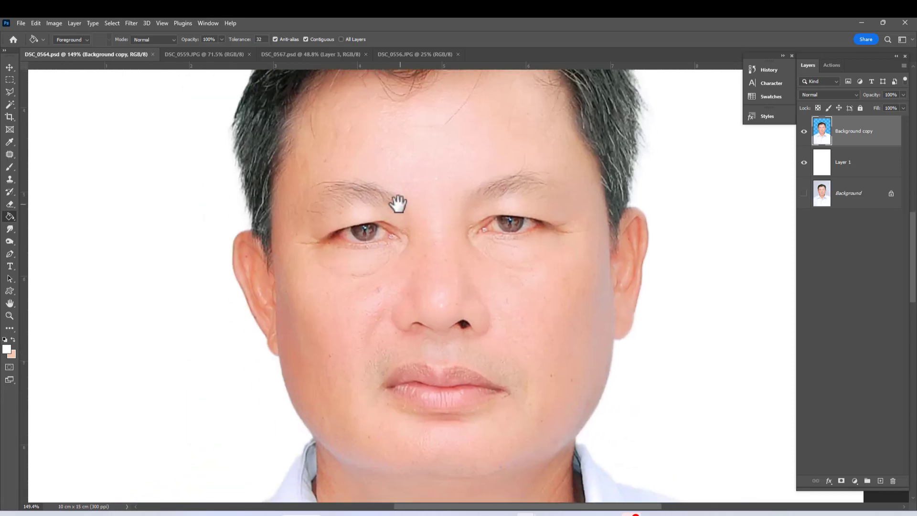
scroll(478, 330, "down", 1)
scroll(382, 306, "down", 2)
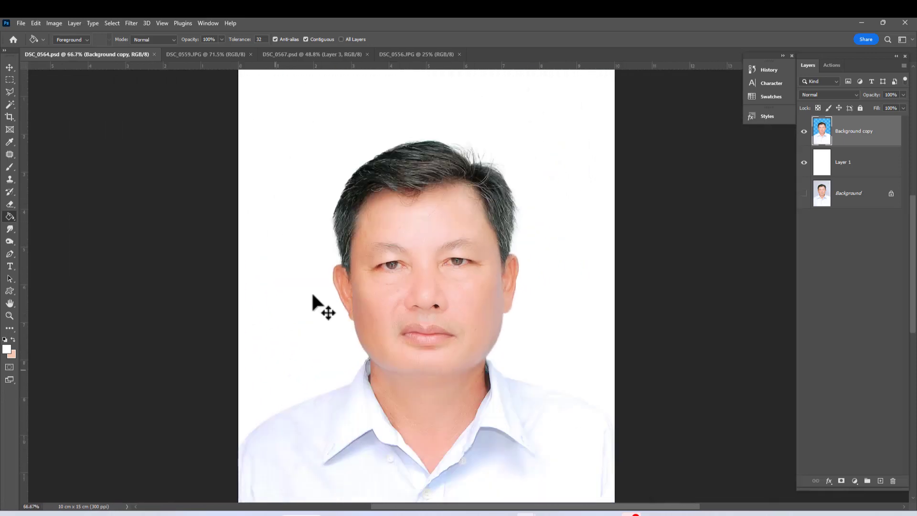
scroll(400, 248, "up", 2)
scroll(412, 269, "down", 1)
scroll(414, 269, "down", 3)
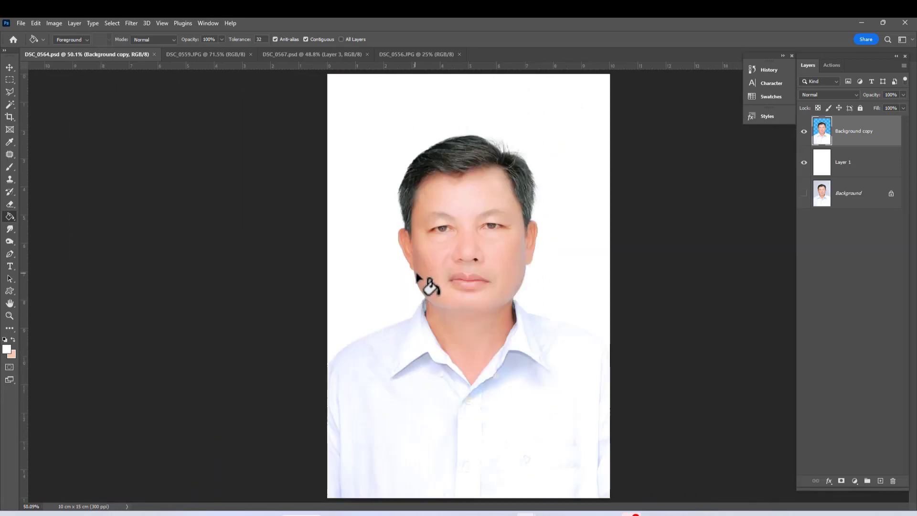
key("ctrl+alt+s")
Choose JPEG as the file format and attempt the save, then browse the File menu
left_click(130, 285)
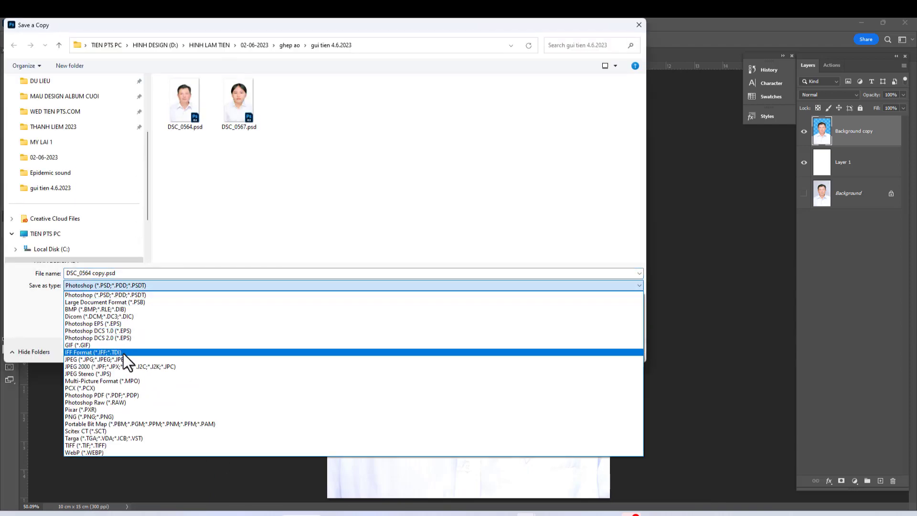
left_click(123, 354)
key("Return")
key("Return")
scroll(522, 287, "down", 2)
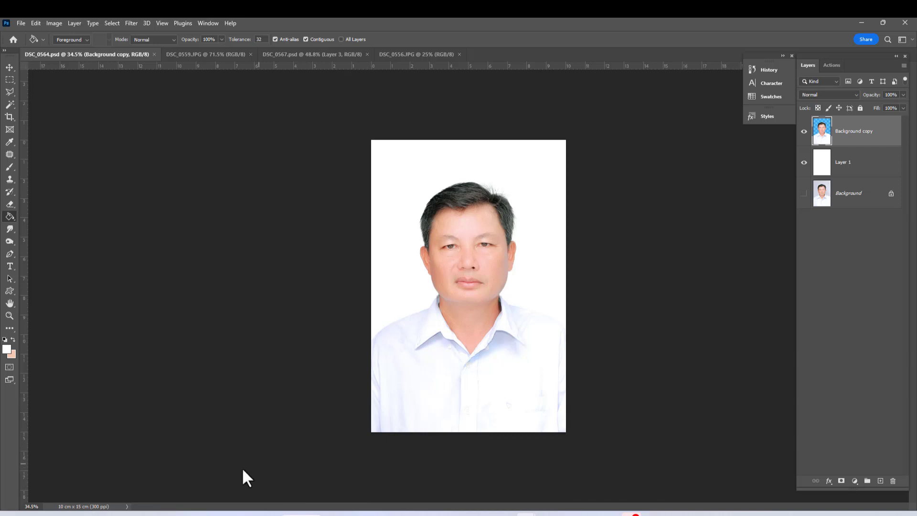
key("ctrl+plus")
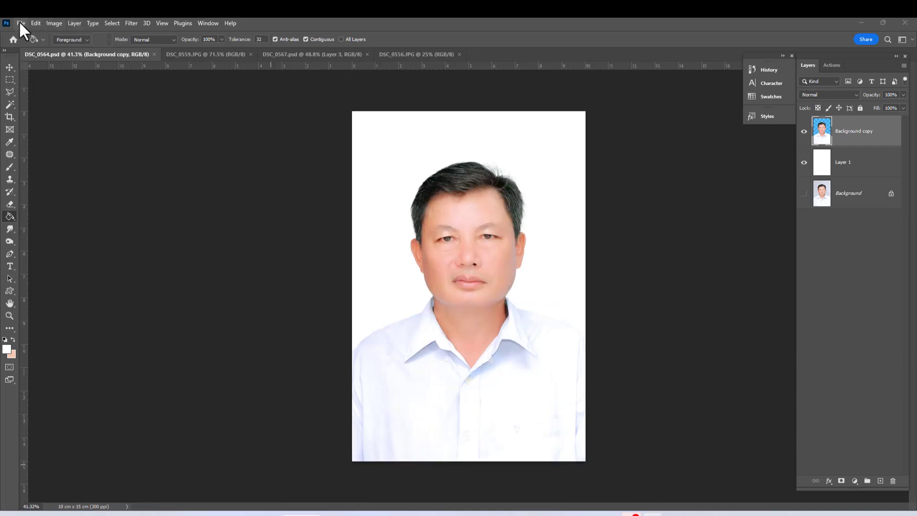
left_click(20, 22)
mouse_move(35, 23)
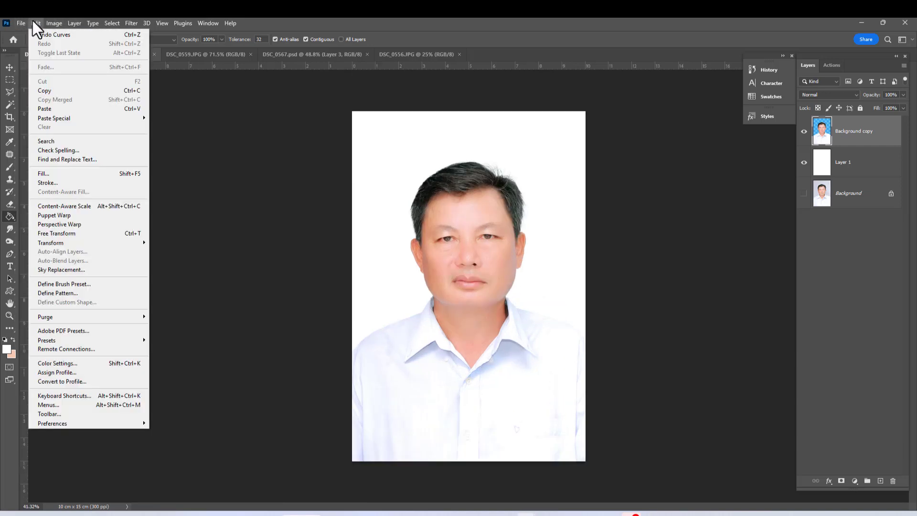
left_click(684, 163)
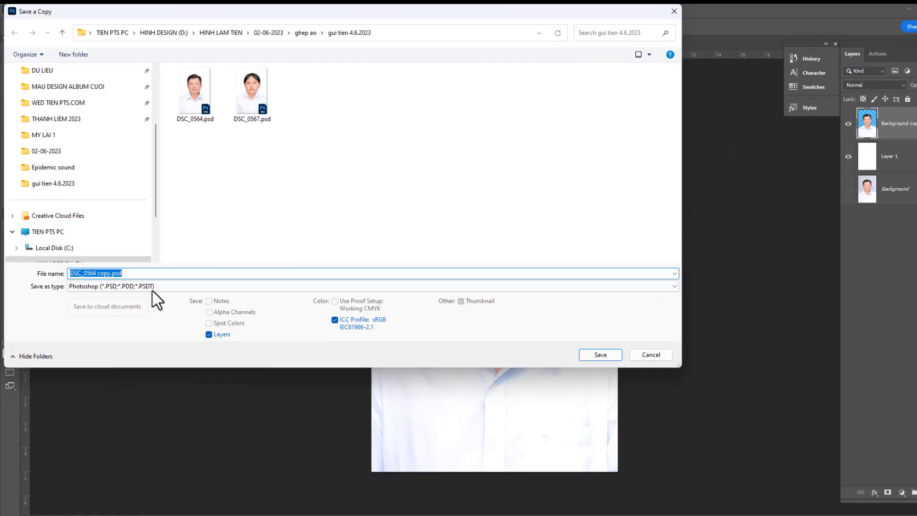
Save as JPEG DSC_0564 copy.jpg, replacing the existing file and accepting the JPEG options
left_click(153, 289)
left_click(136, 408)
left_click(837, 391)
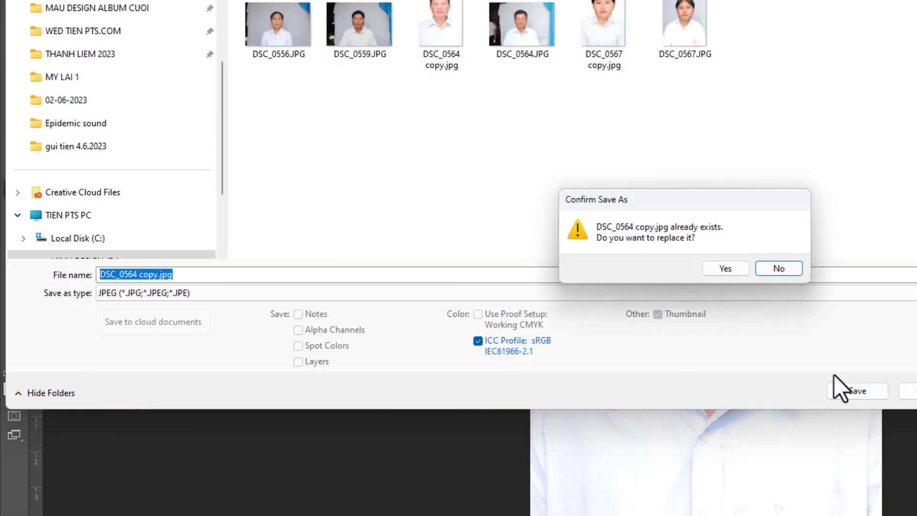
left_click(725, 266)
key("Return")
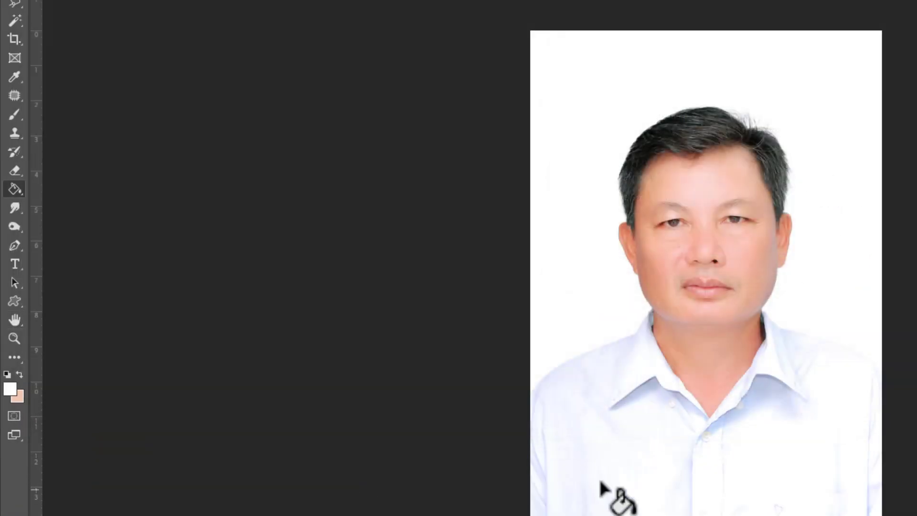